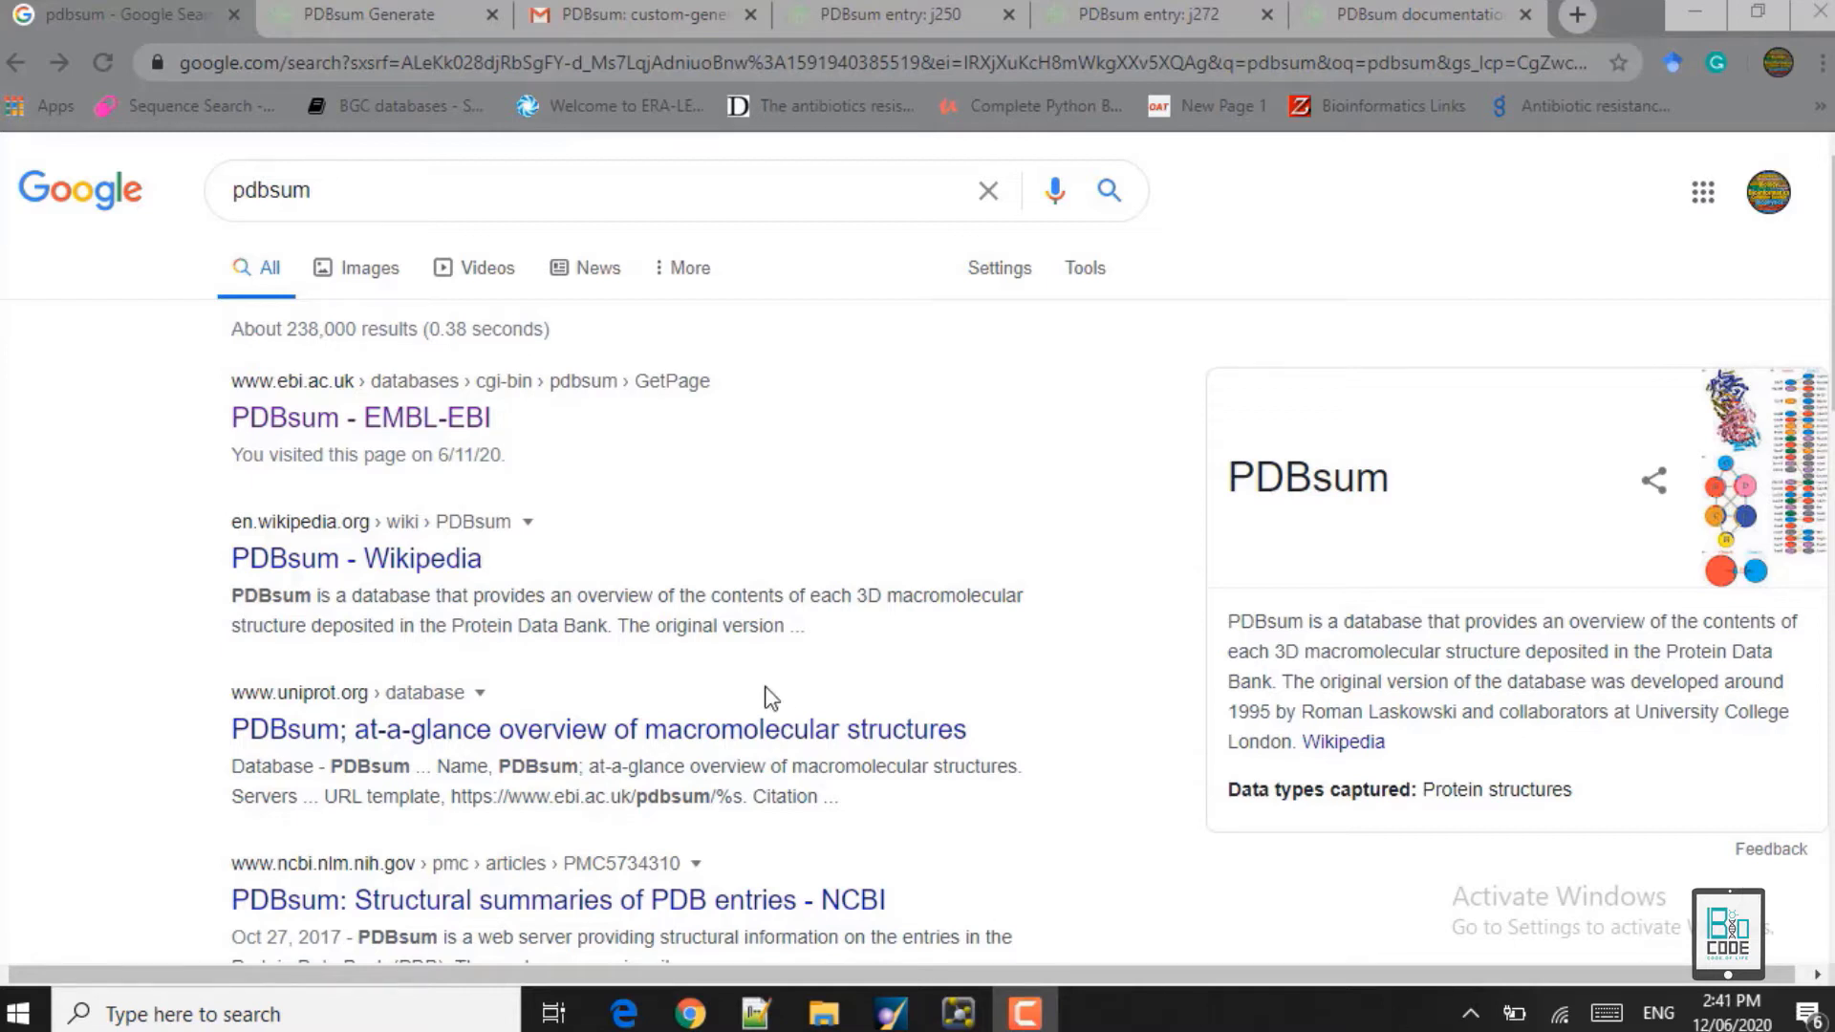
Step: Open the PDBsum - EMBL-EBI site from the search results and examine its PDB code, text, sequence, UniProt, Pfam and Ensembl search options
left_click(293, 421)
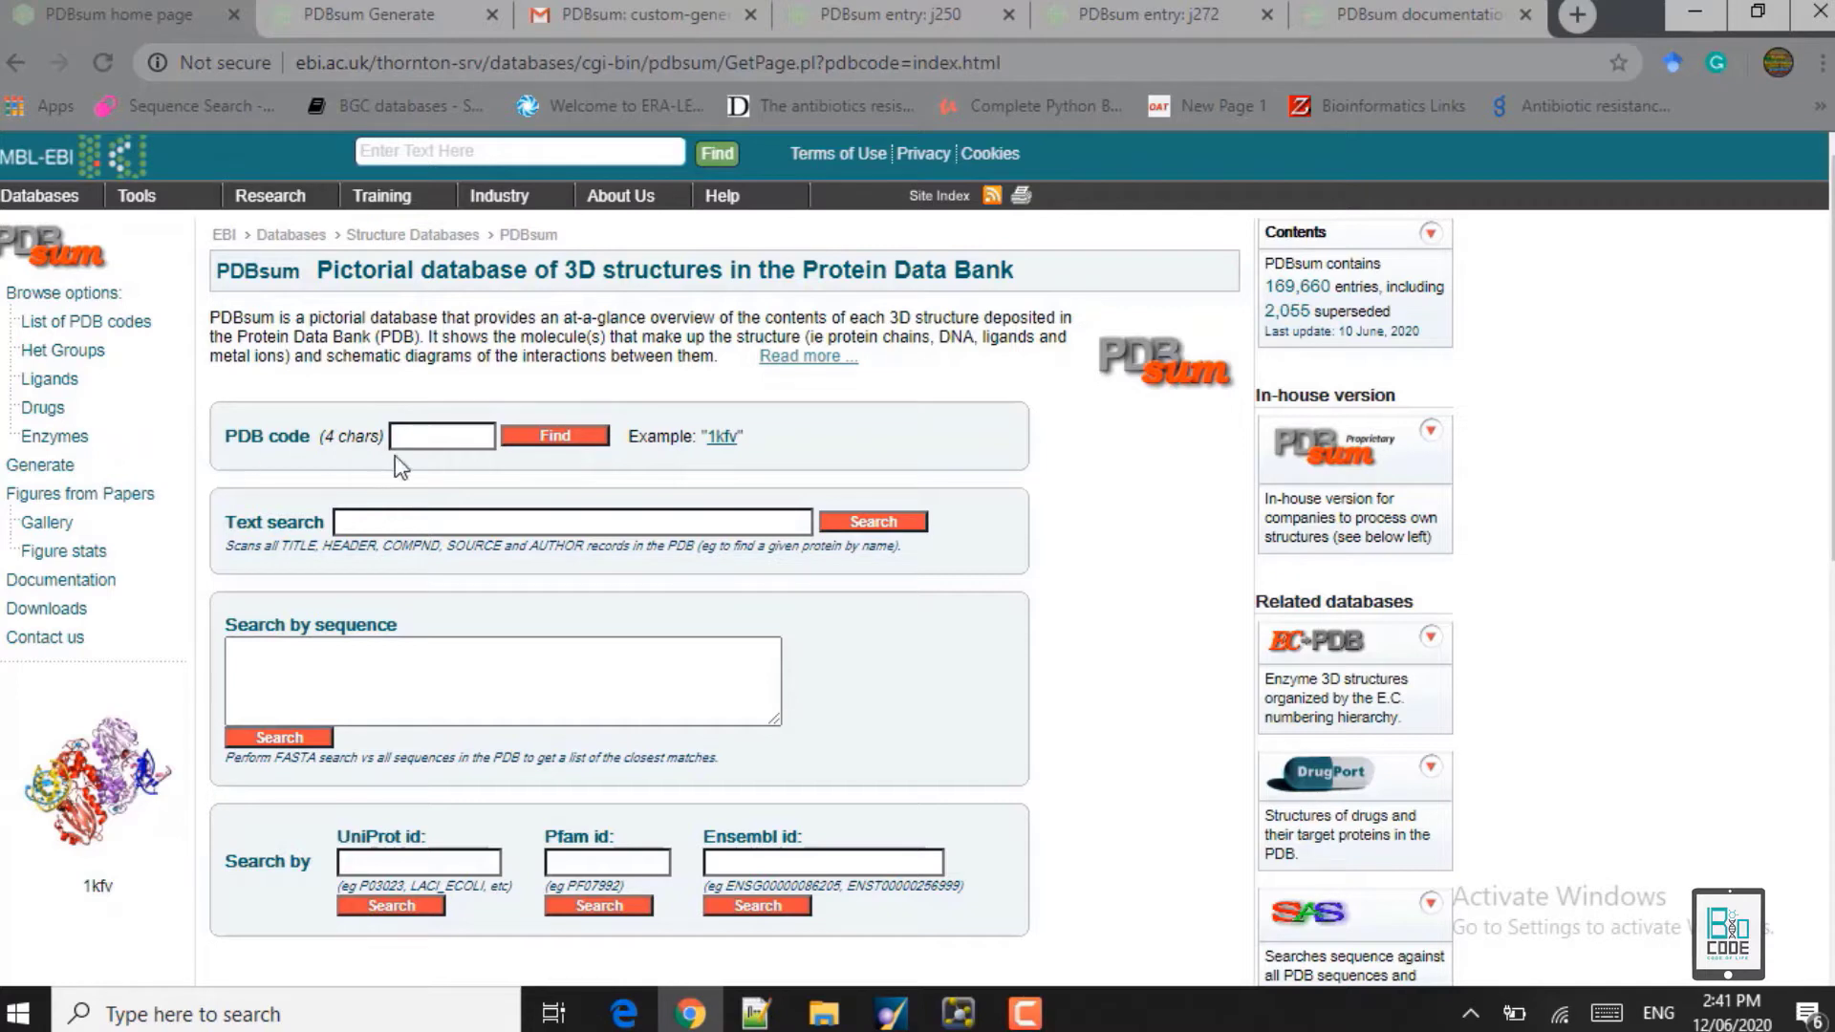
left_click(417, 441)
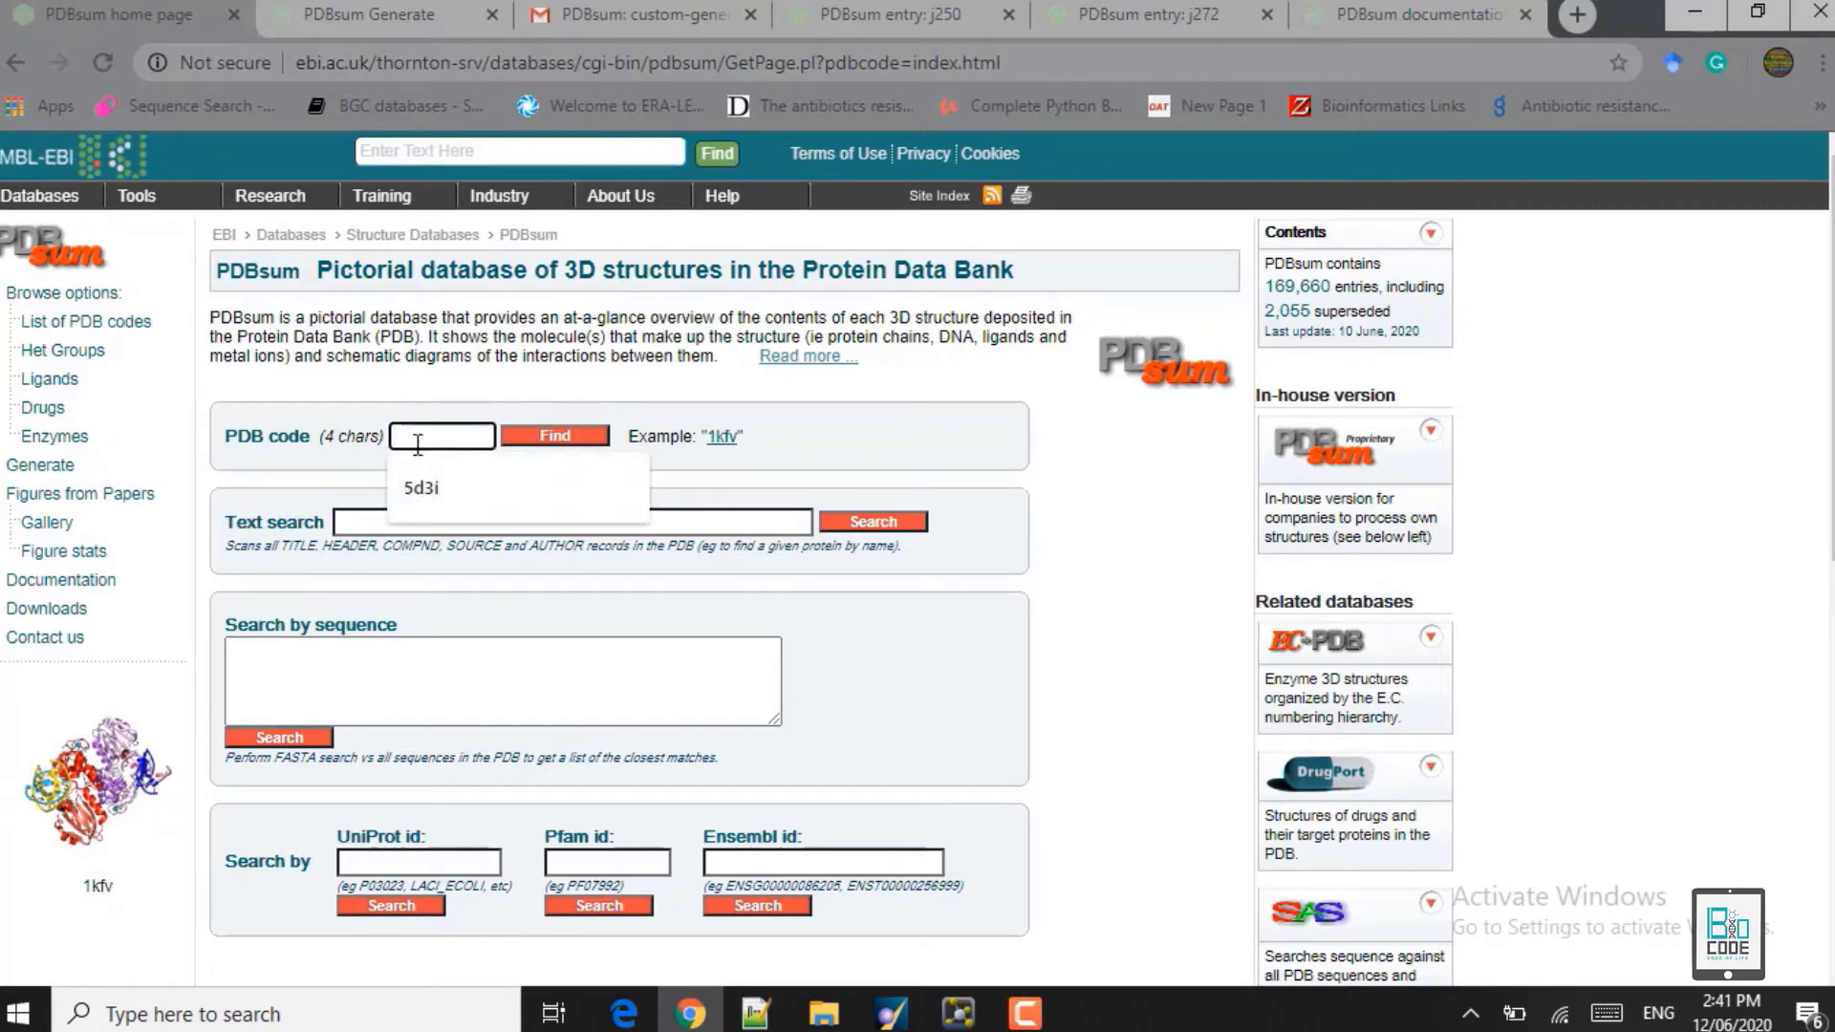
left_click(799, 424)
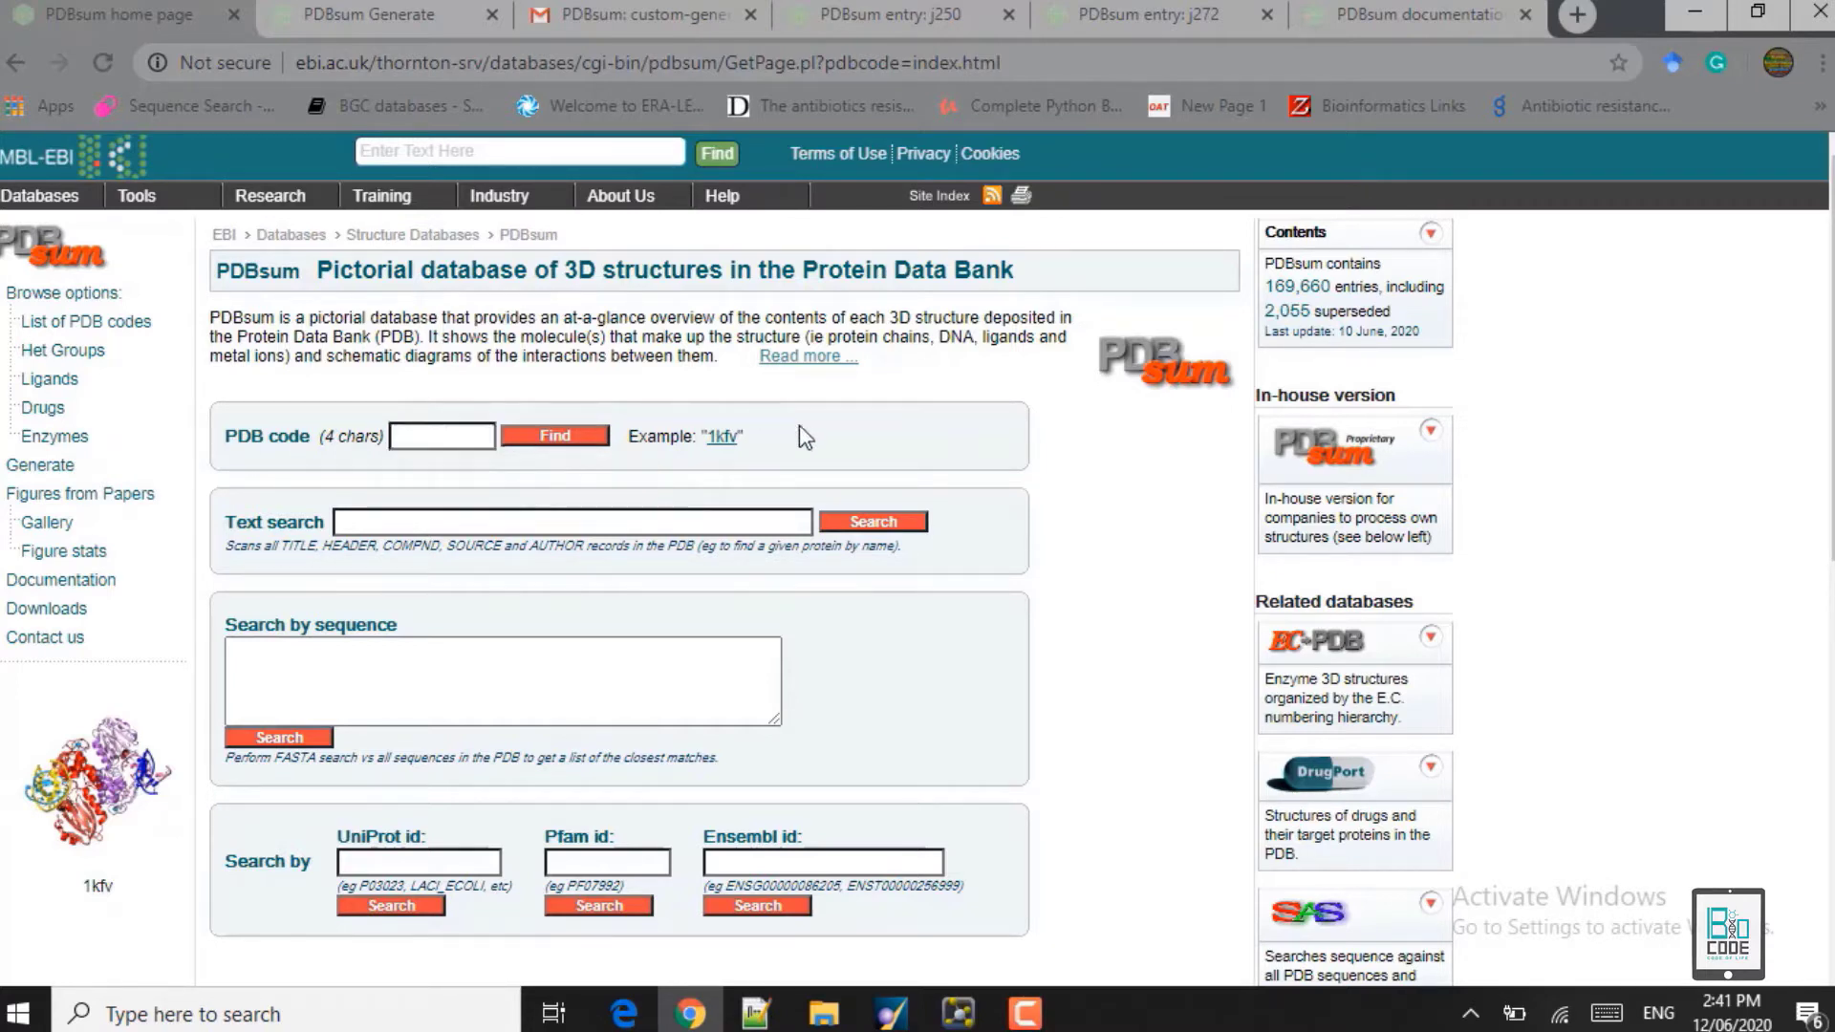
left_click(349, 518)
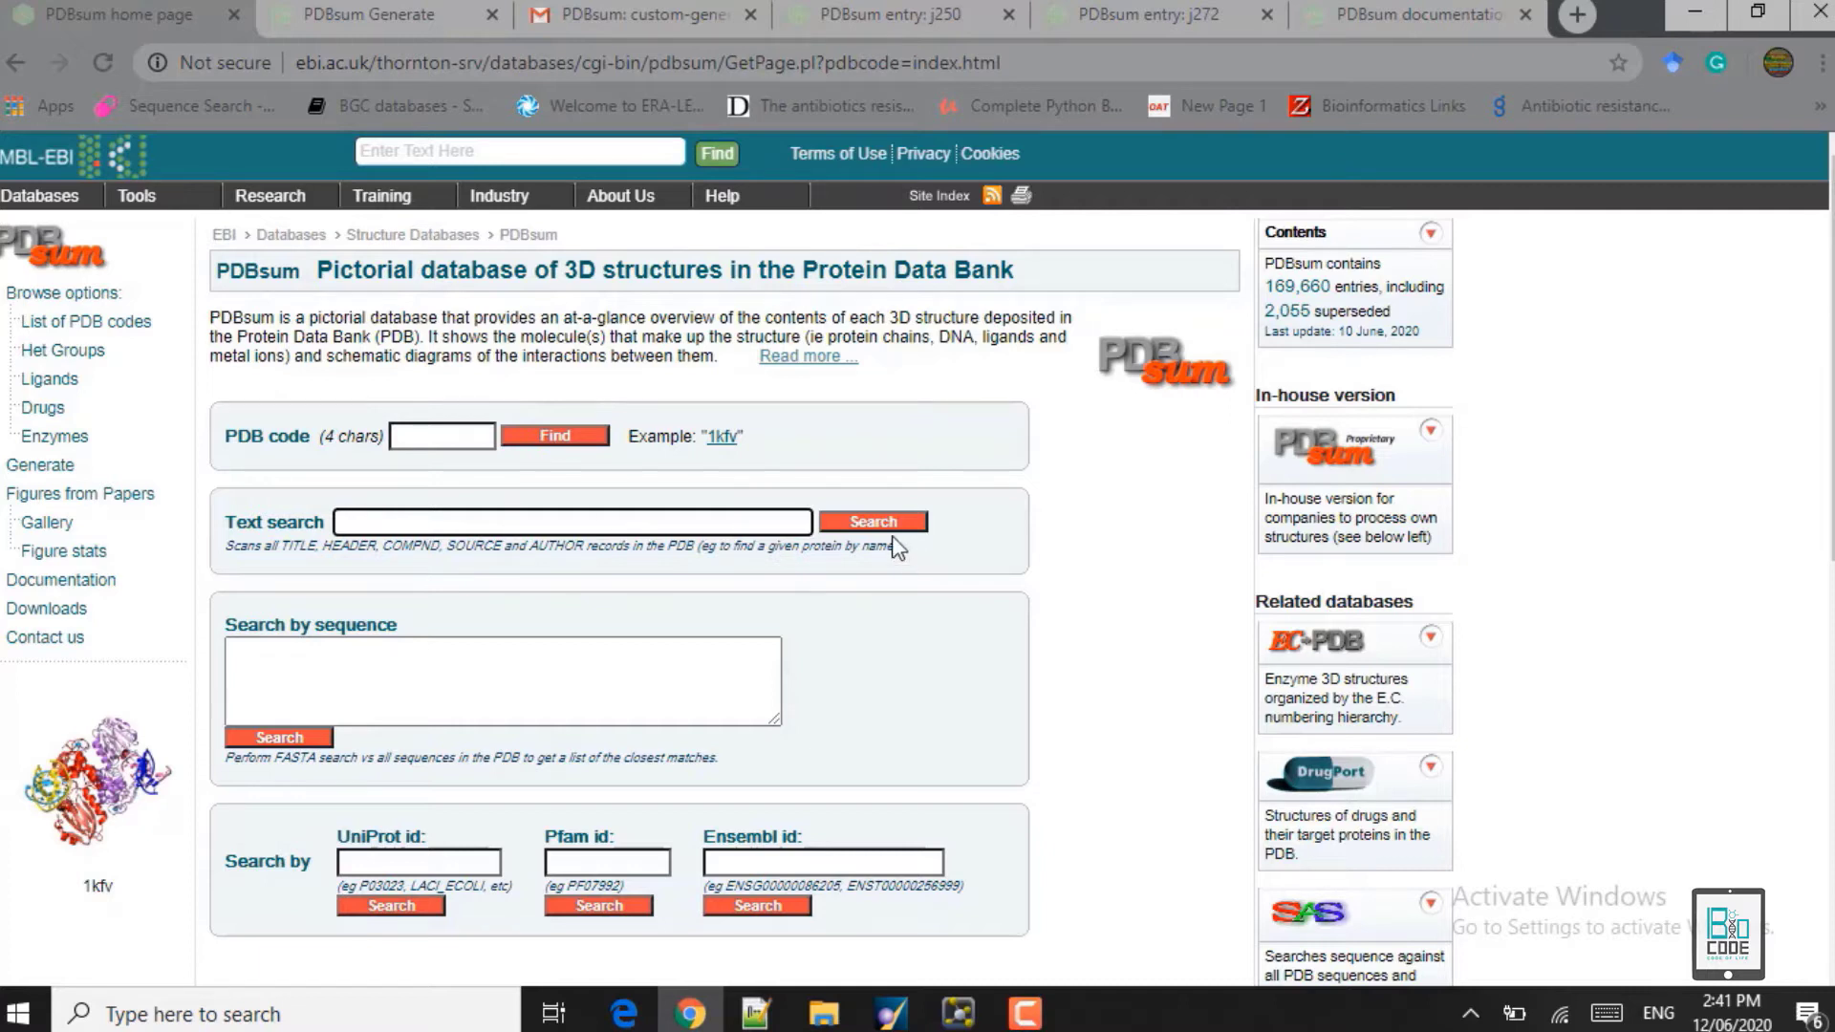
left_click(262, 667)
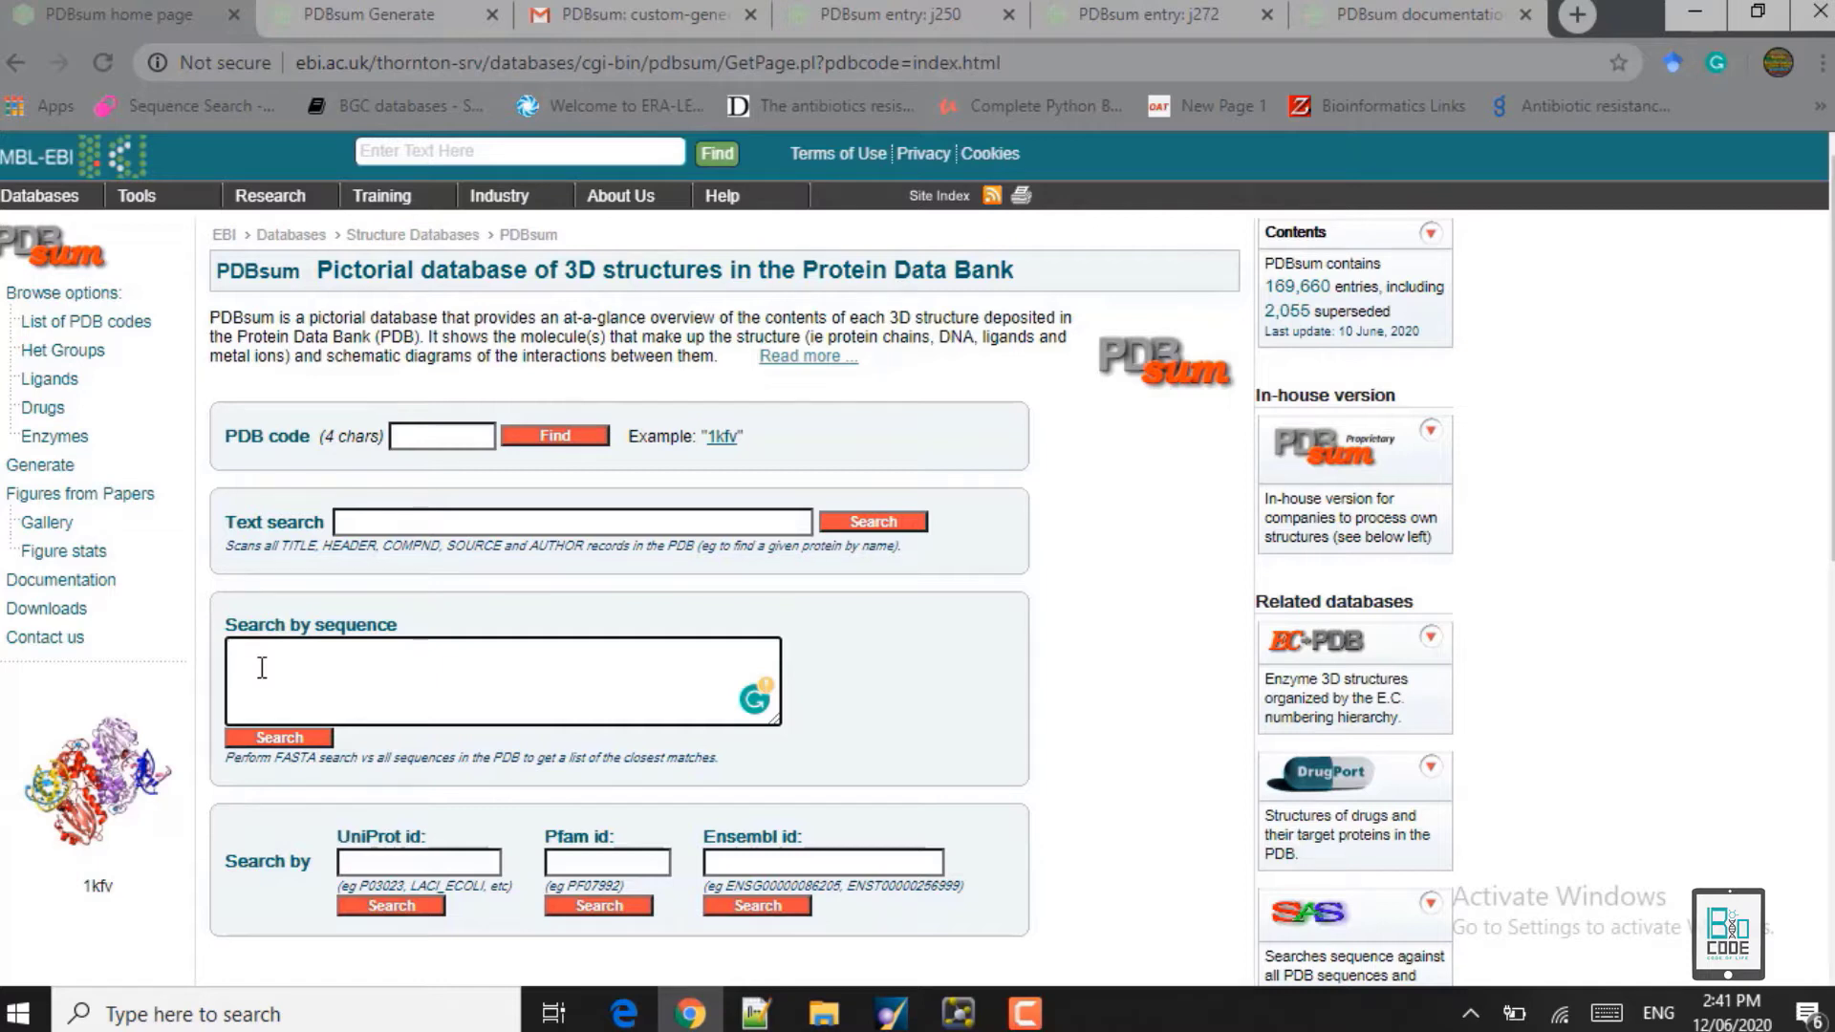
left_click(356, 866)
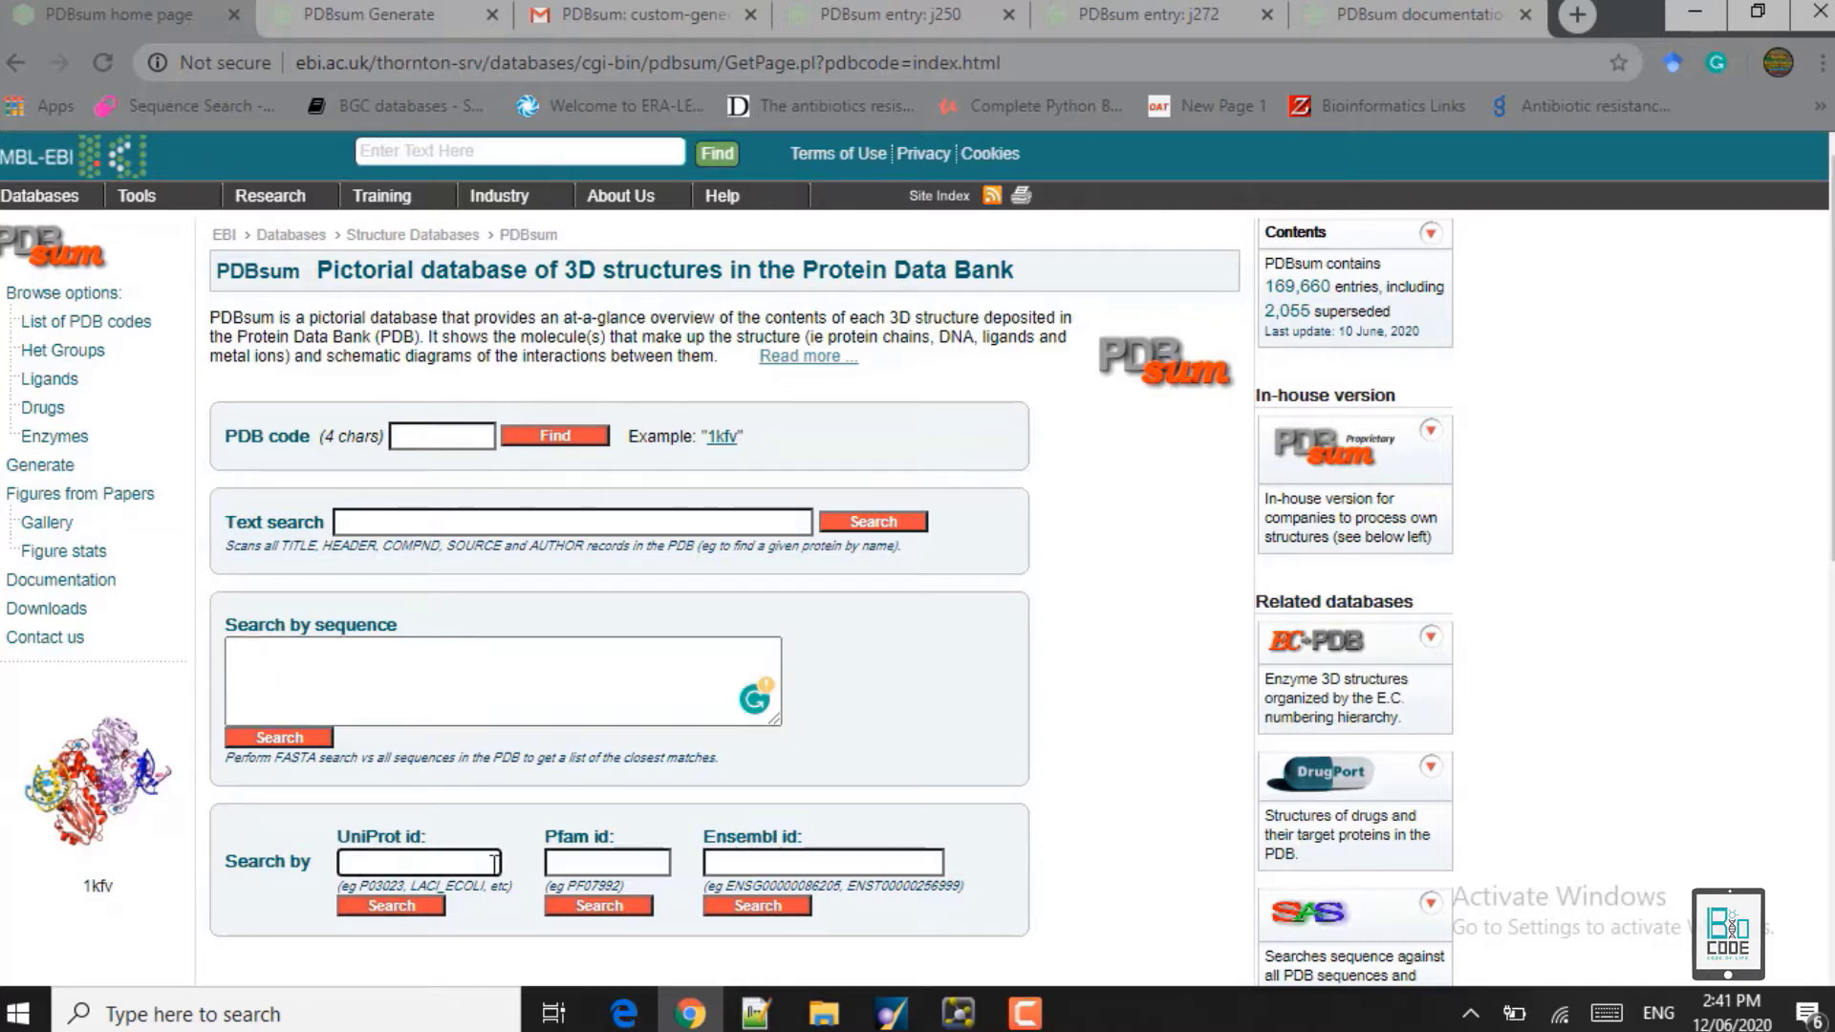
left_click(611, 863)
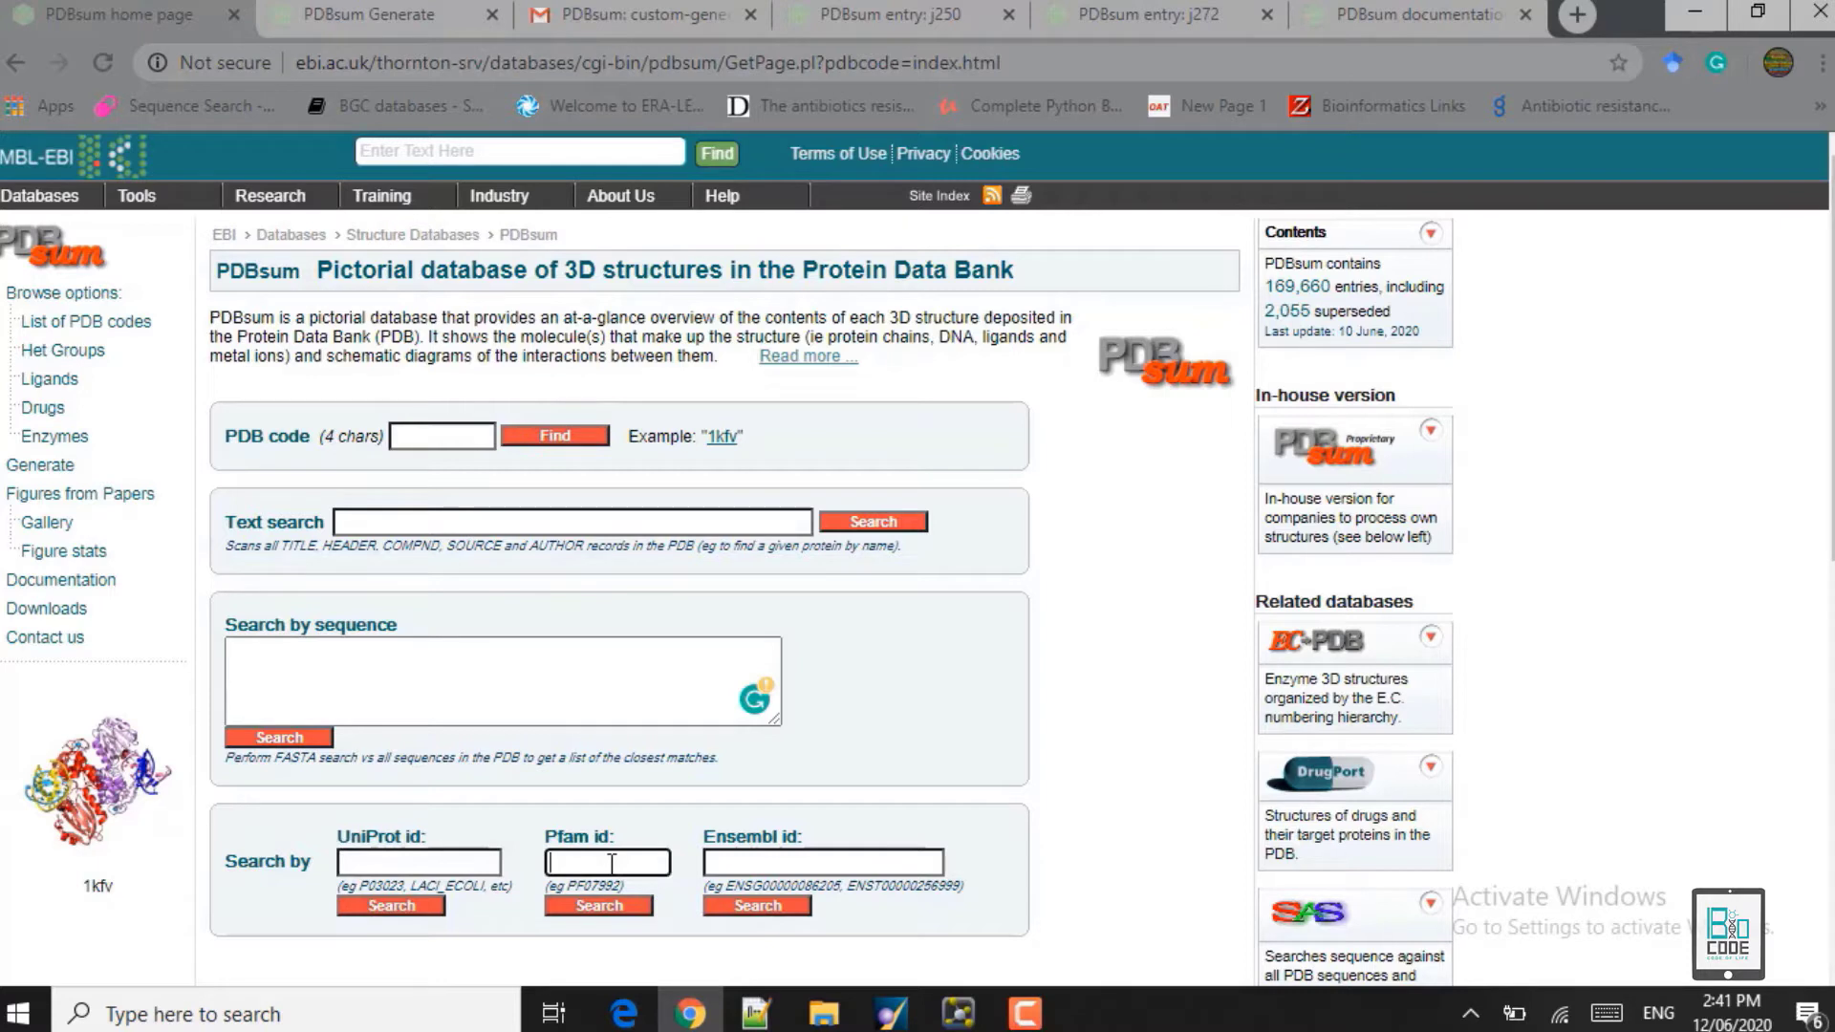
left_click(742, 863)
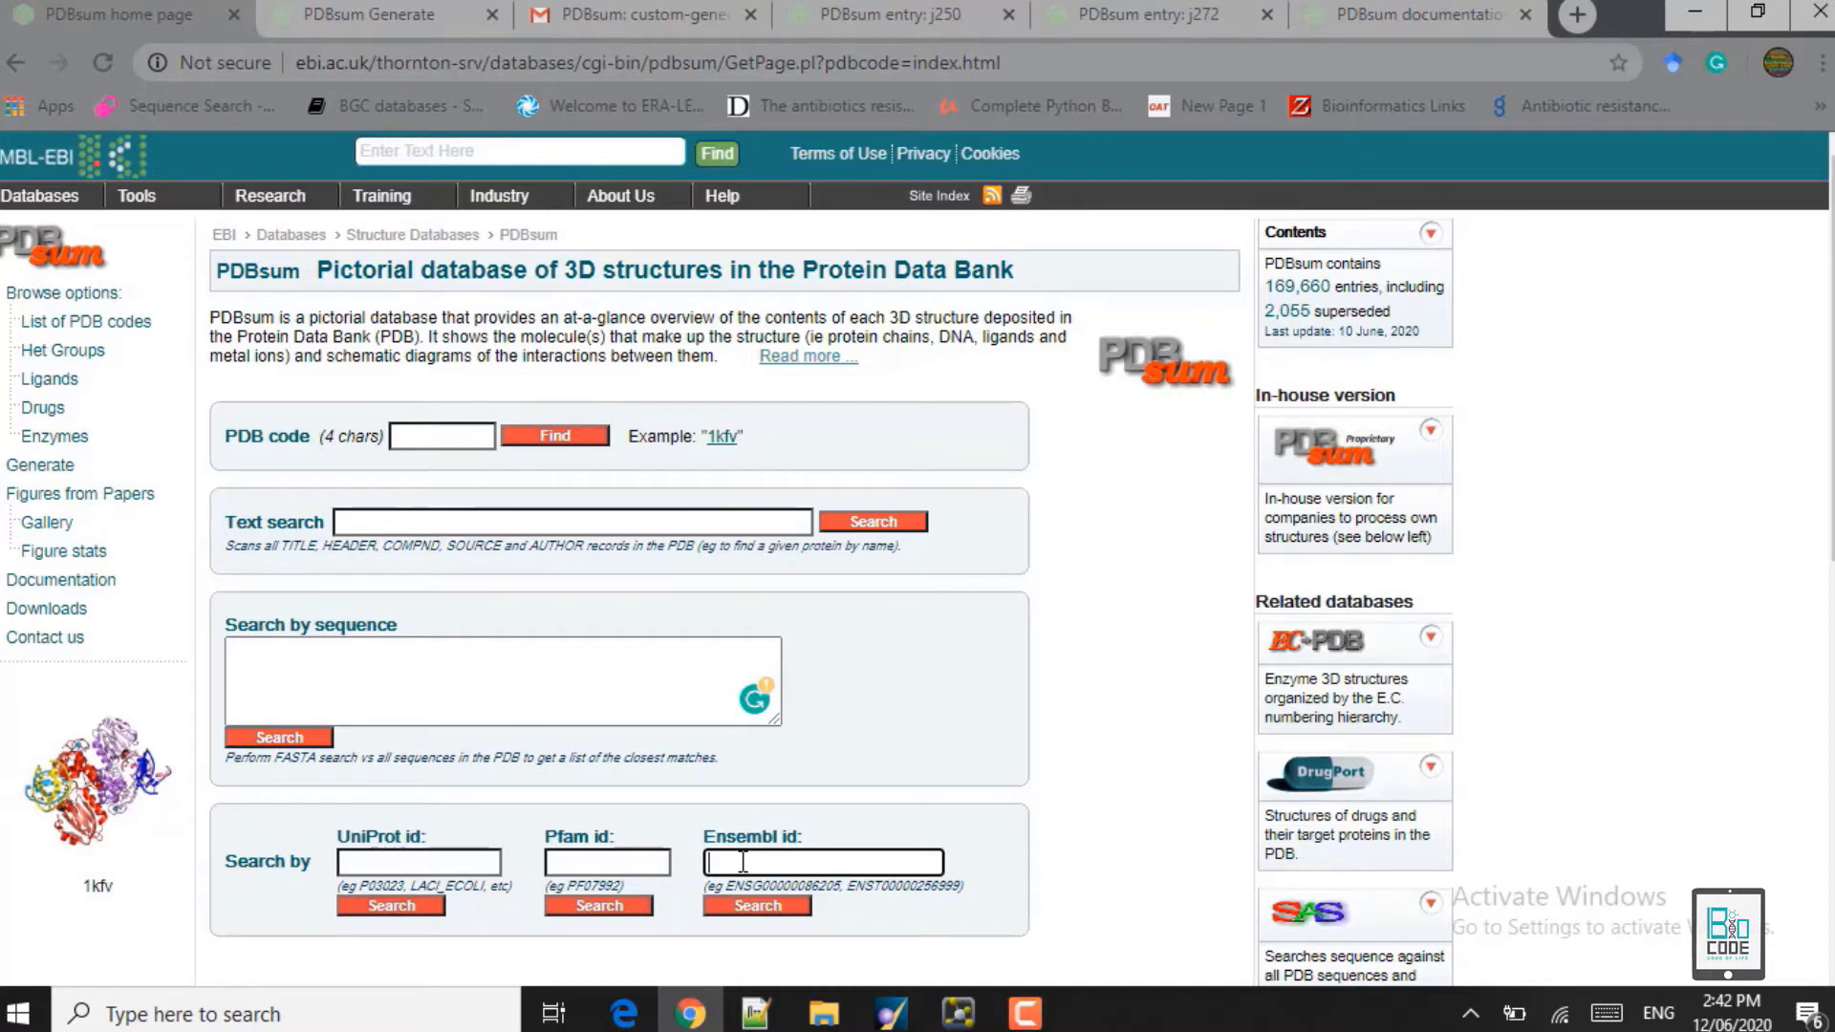
Step: Open the PDBsum Generate form and choose TLR2_vaccine as the PDB-format file for upload
left_click(41, 466)
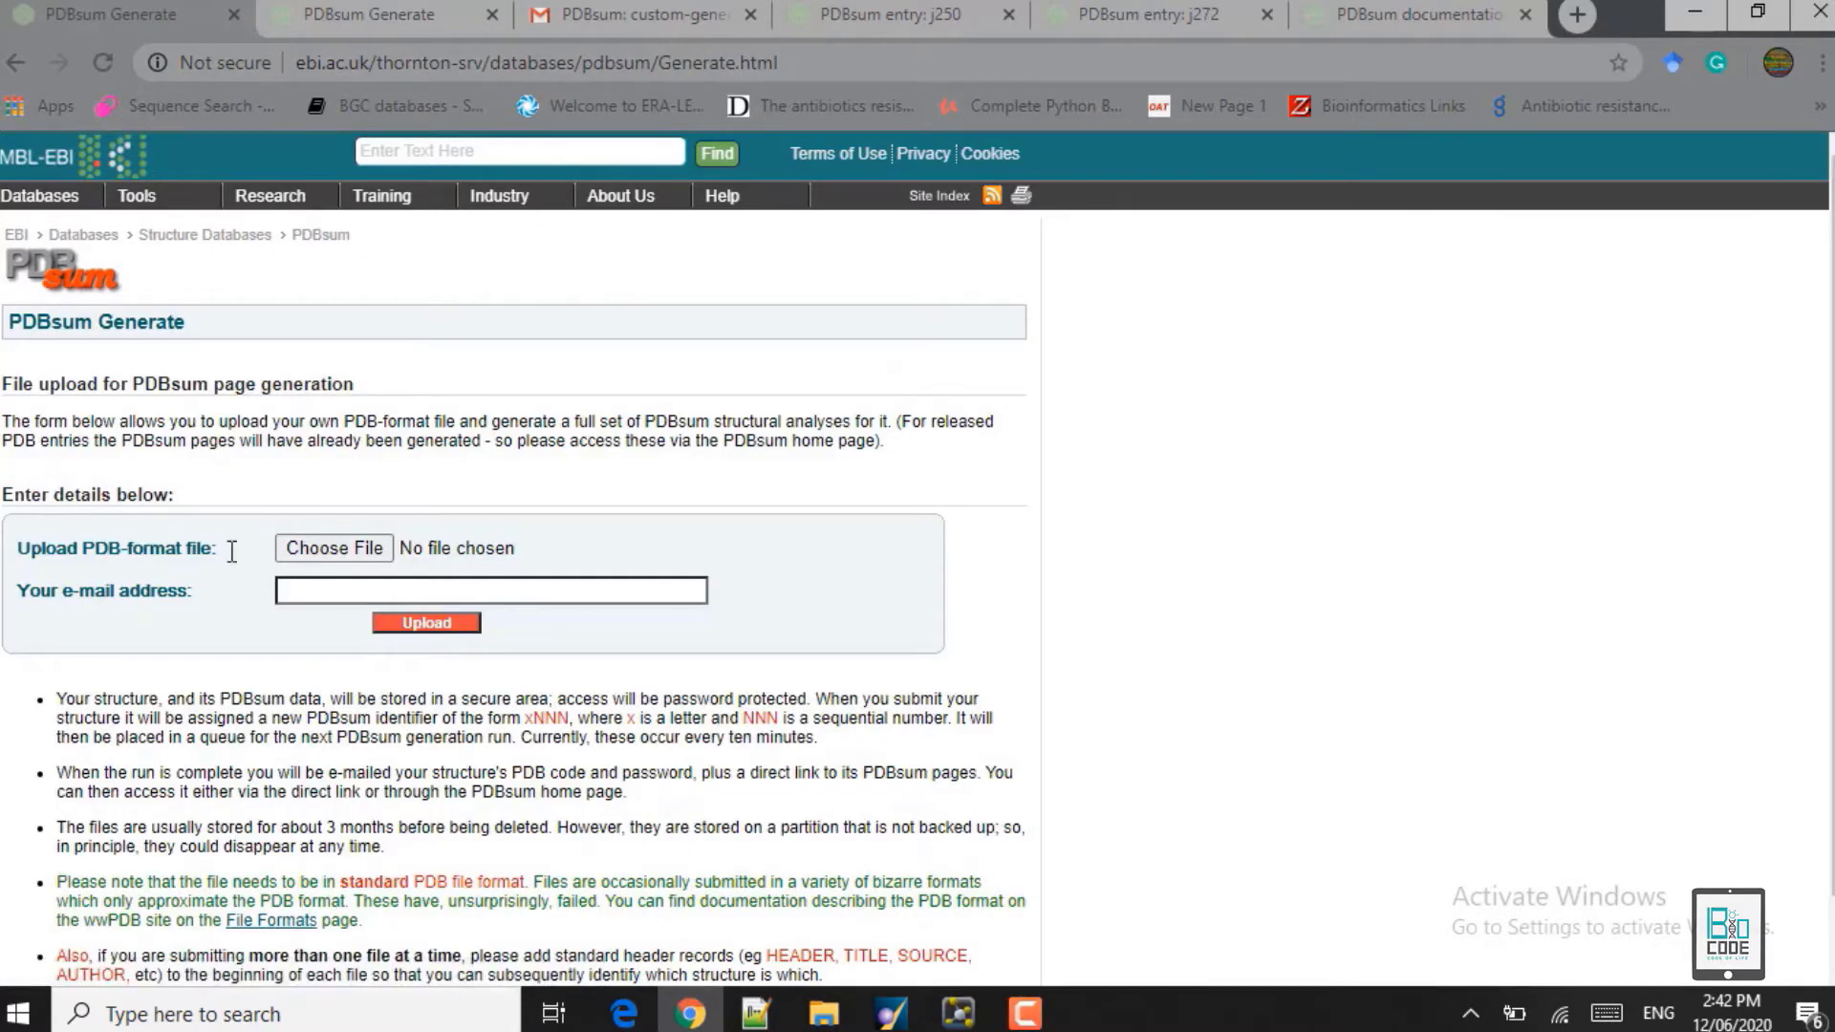
left_click(329, 552)
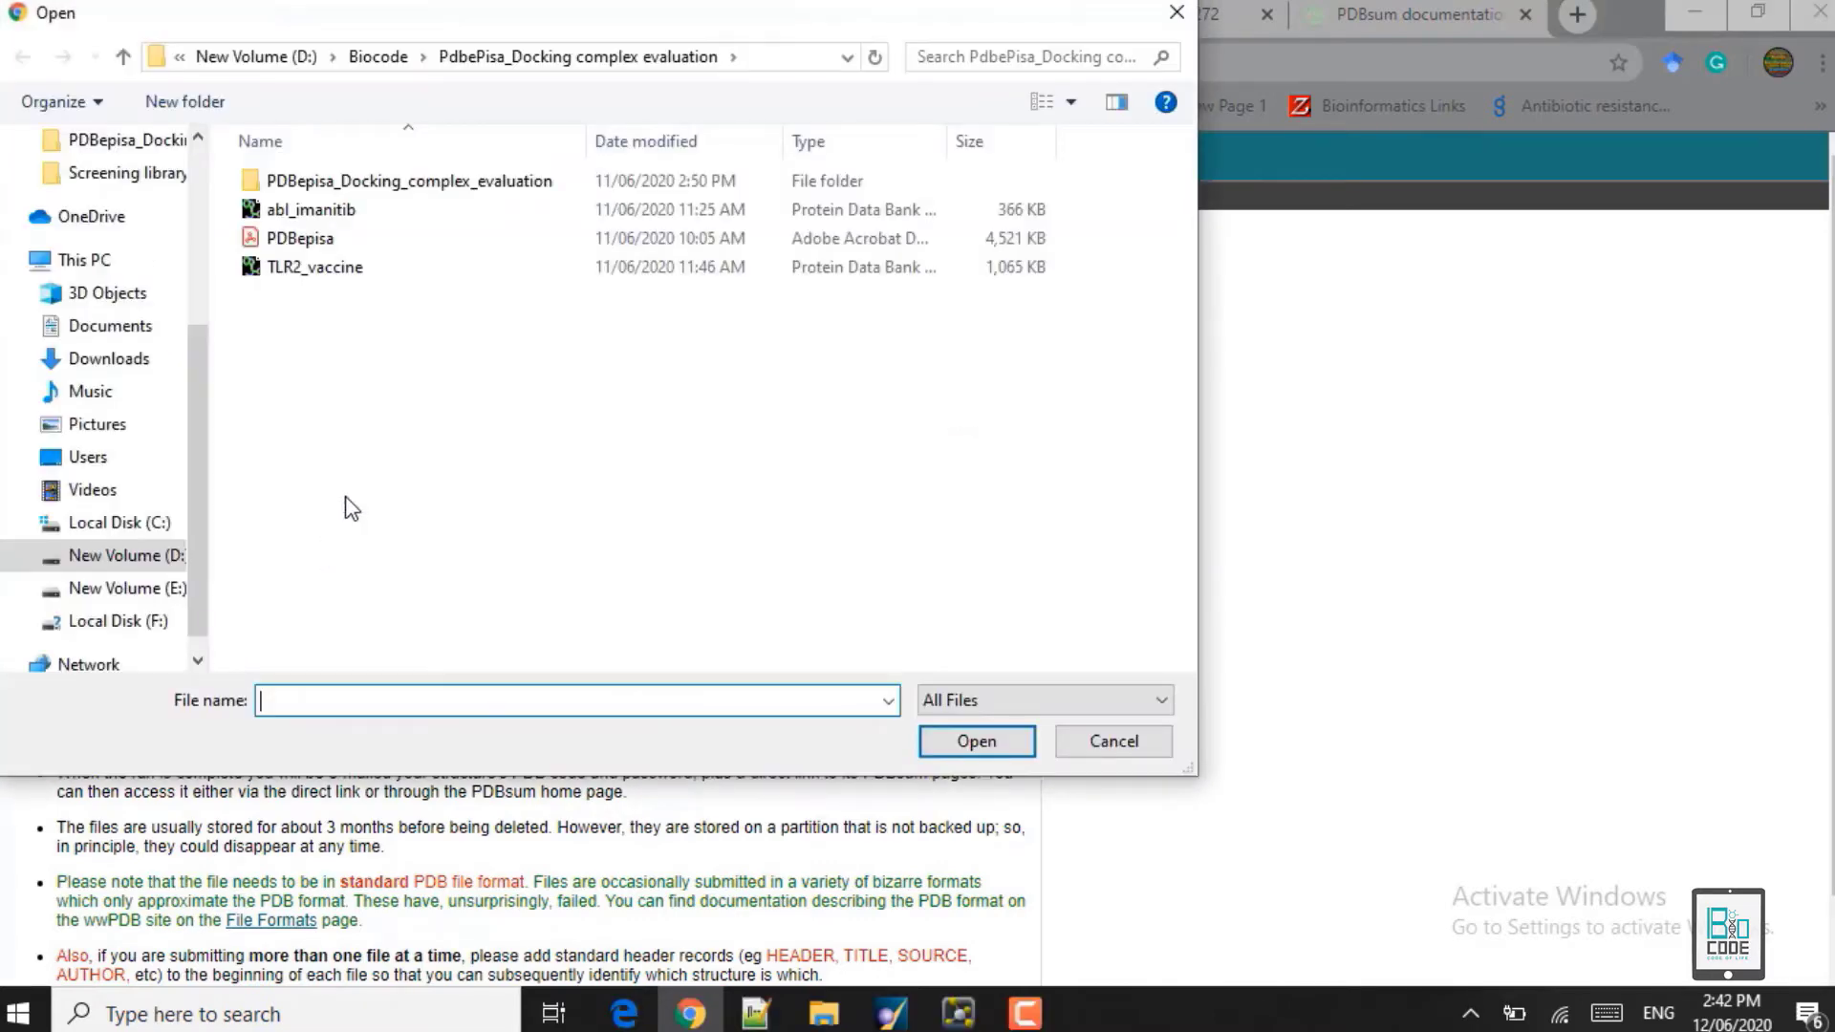
left_click(334, 270)
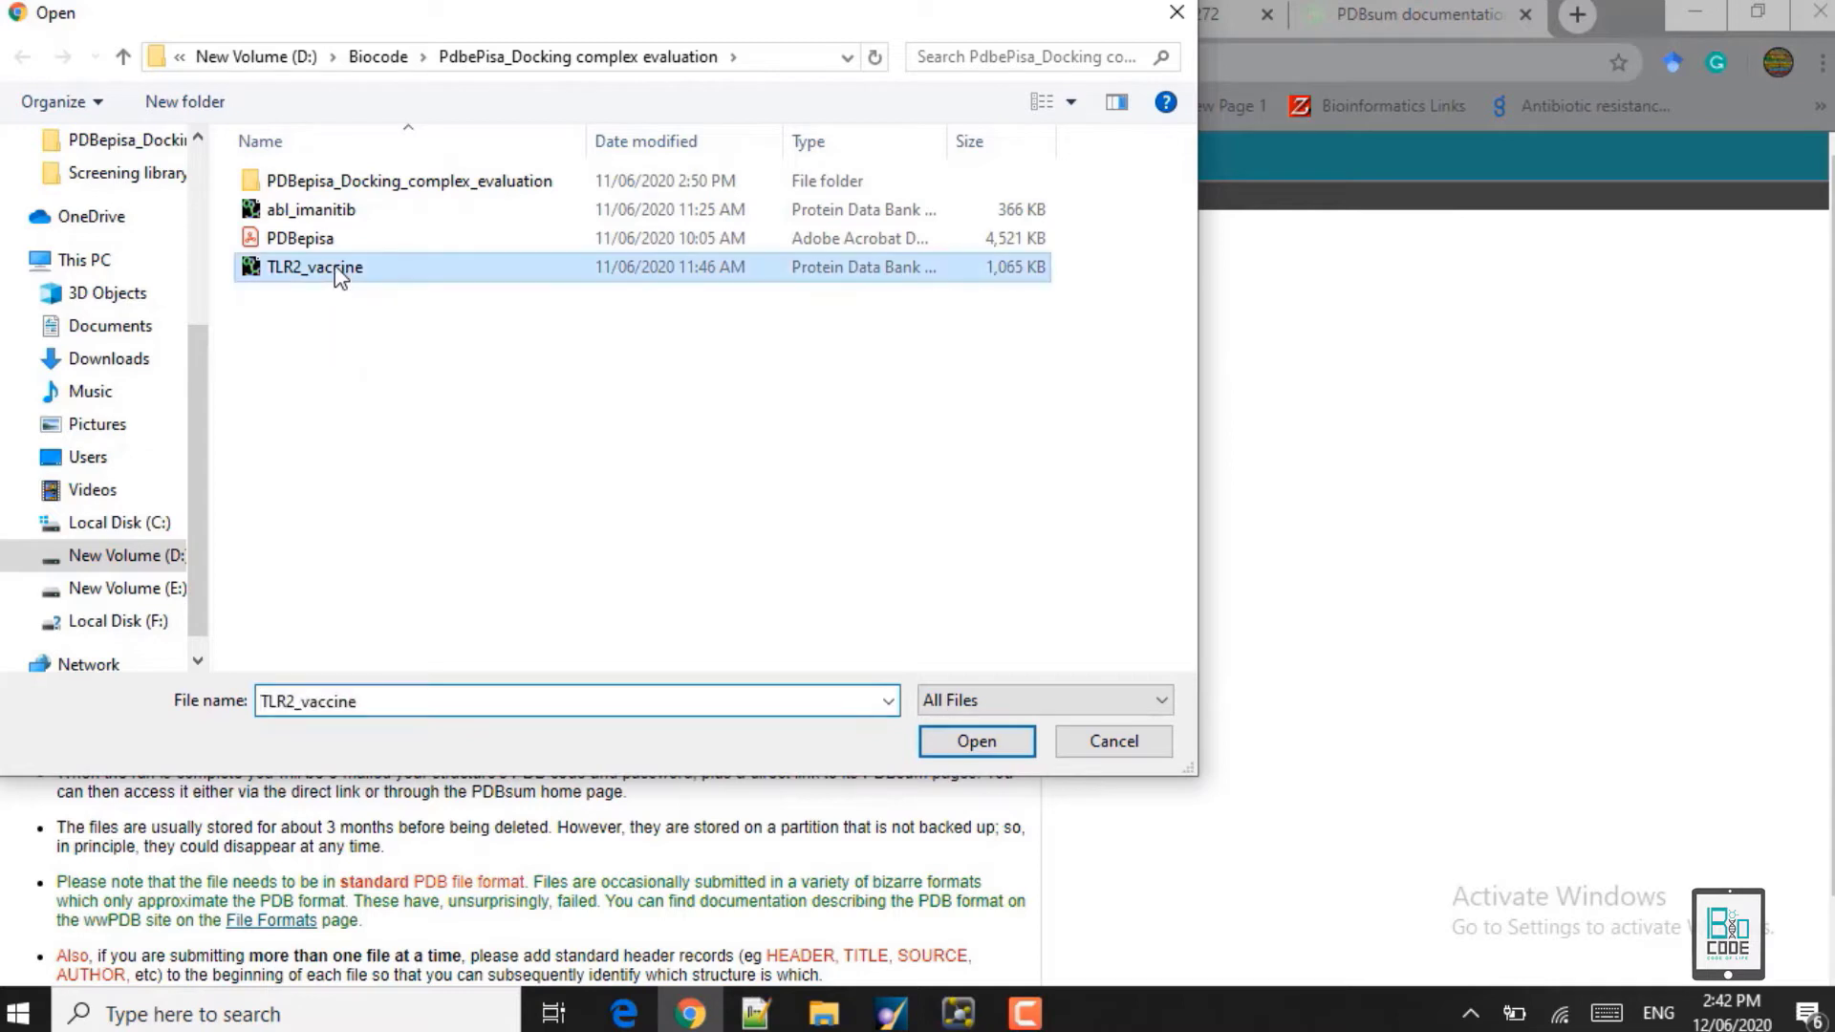
left_click(995, 748)
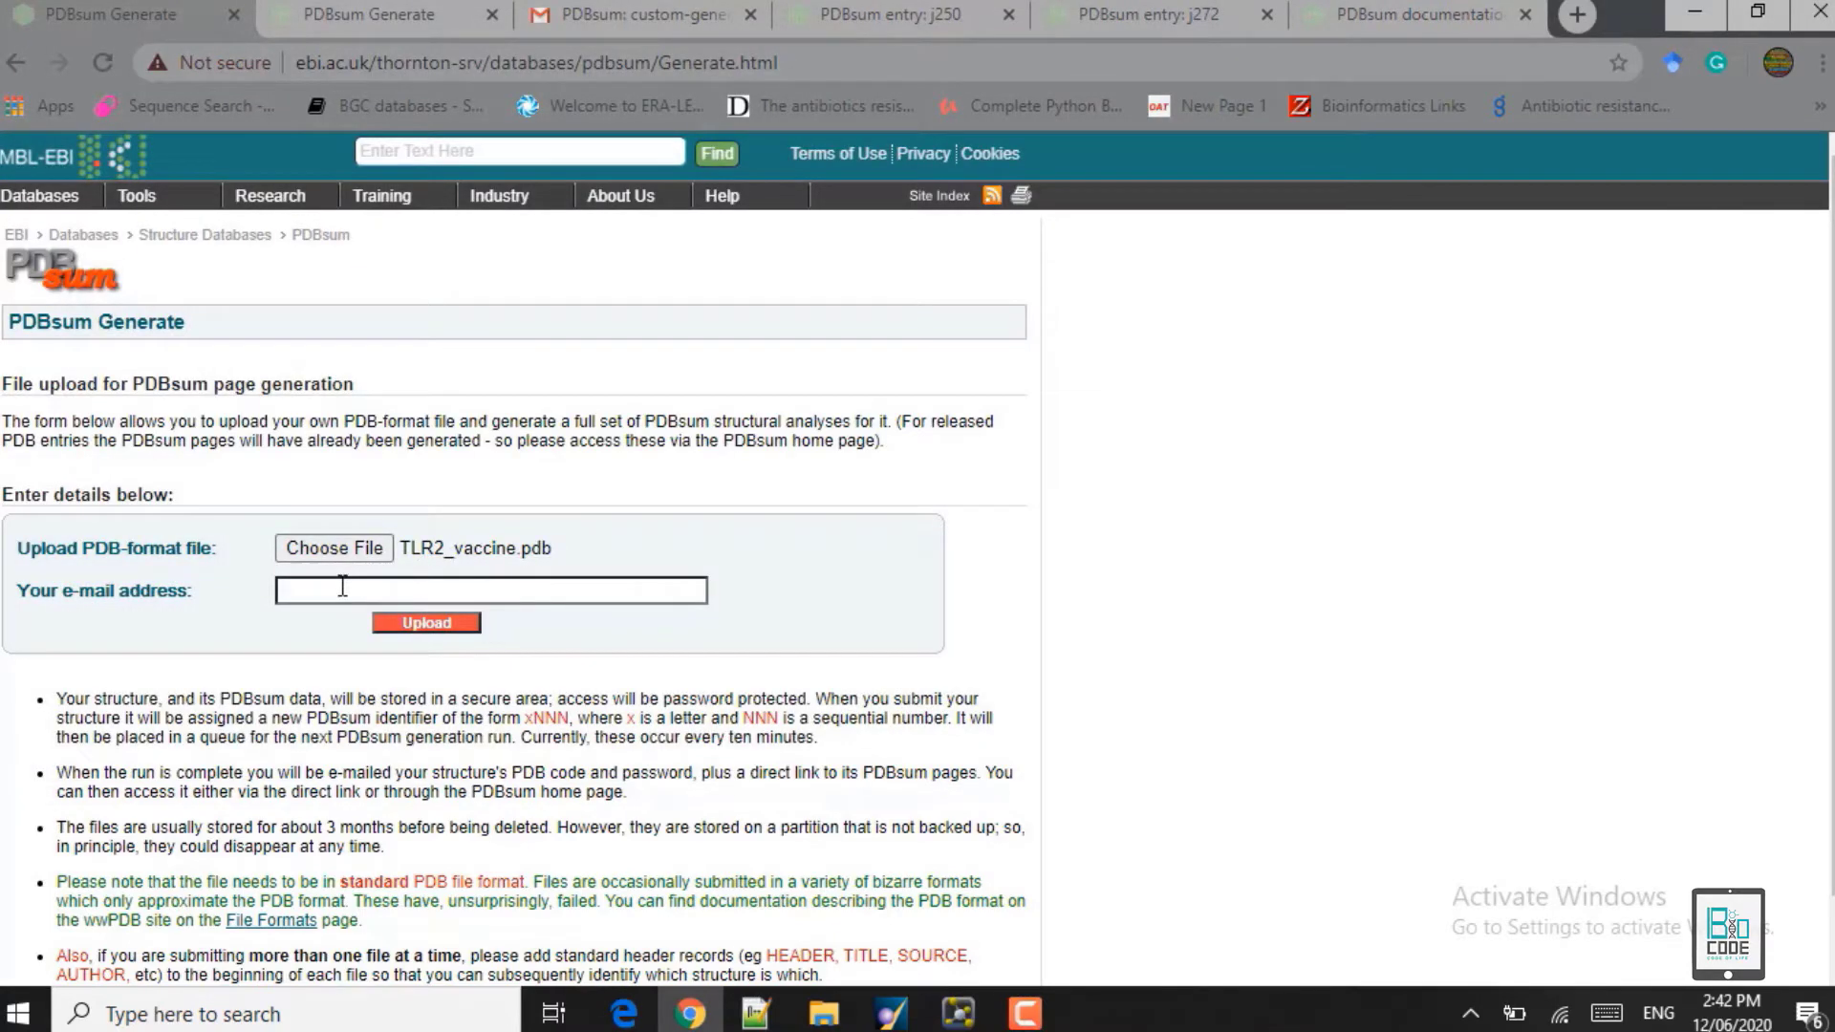
Step: Fill in the contact e-mail address from the saved suggestions and submit the structure upload
left_click(286, 589)
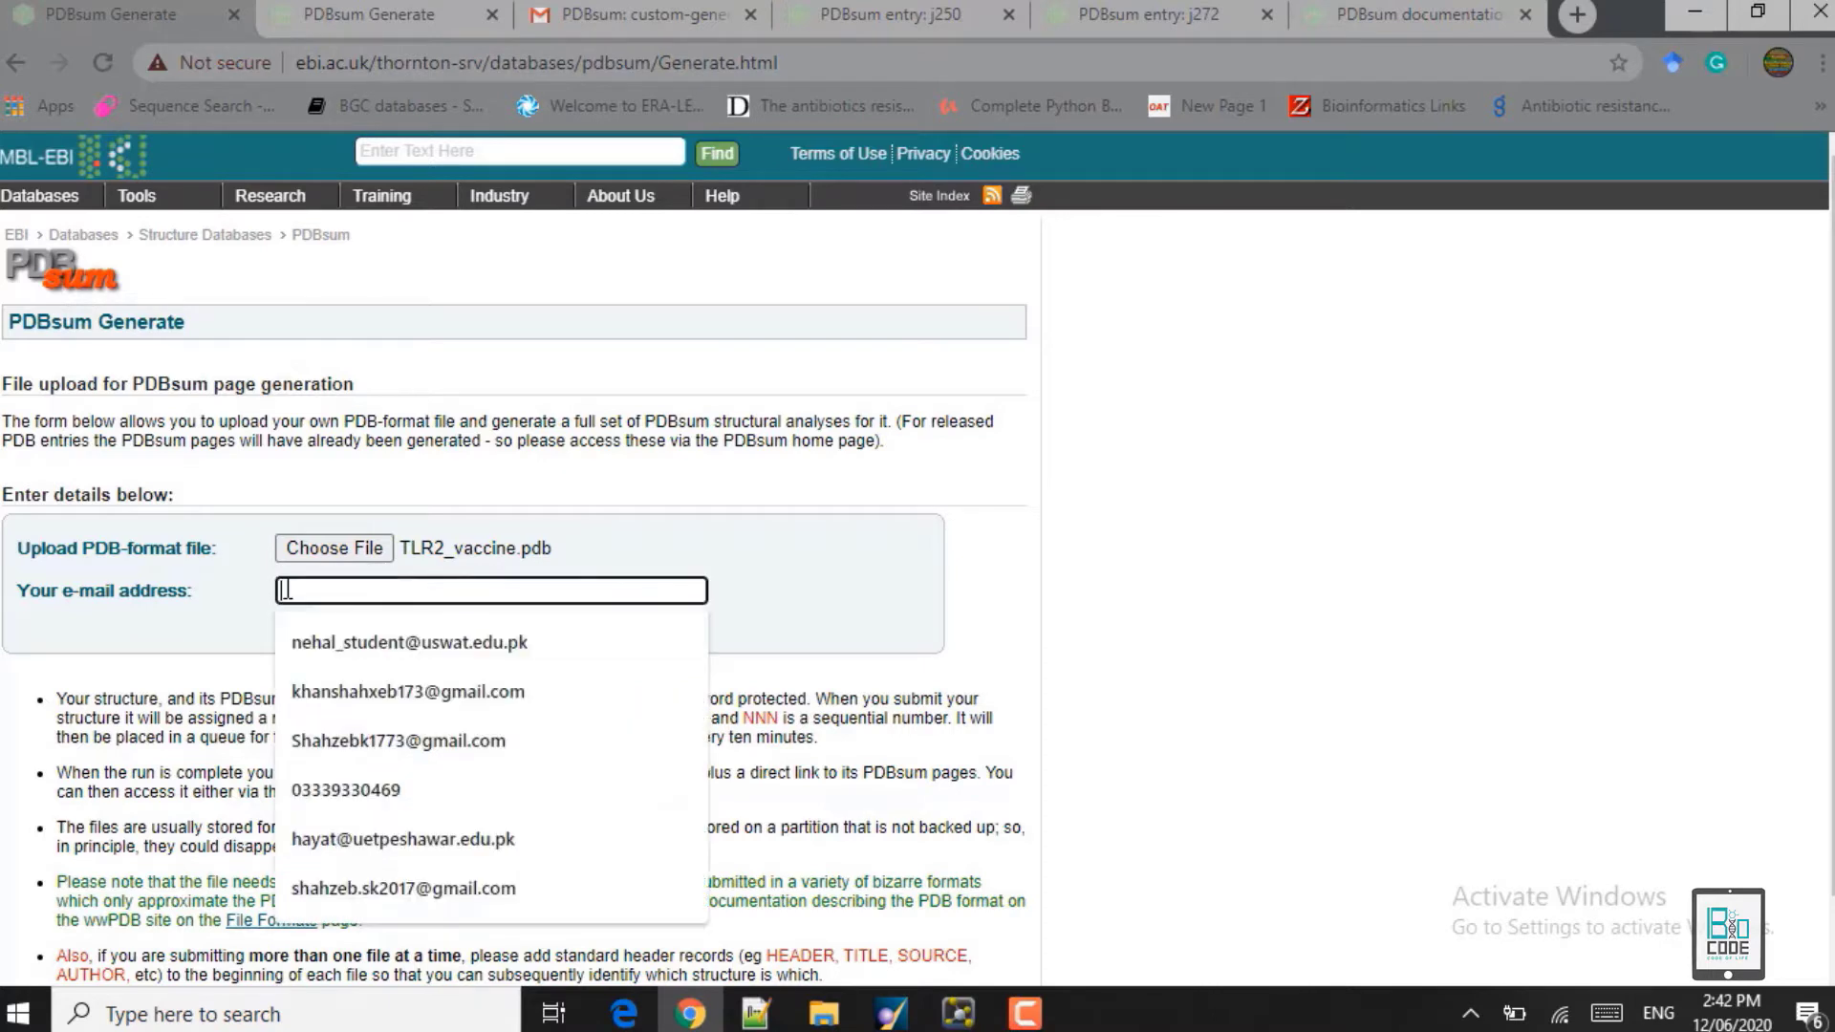
left_click(323, 690)
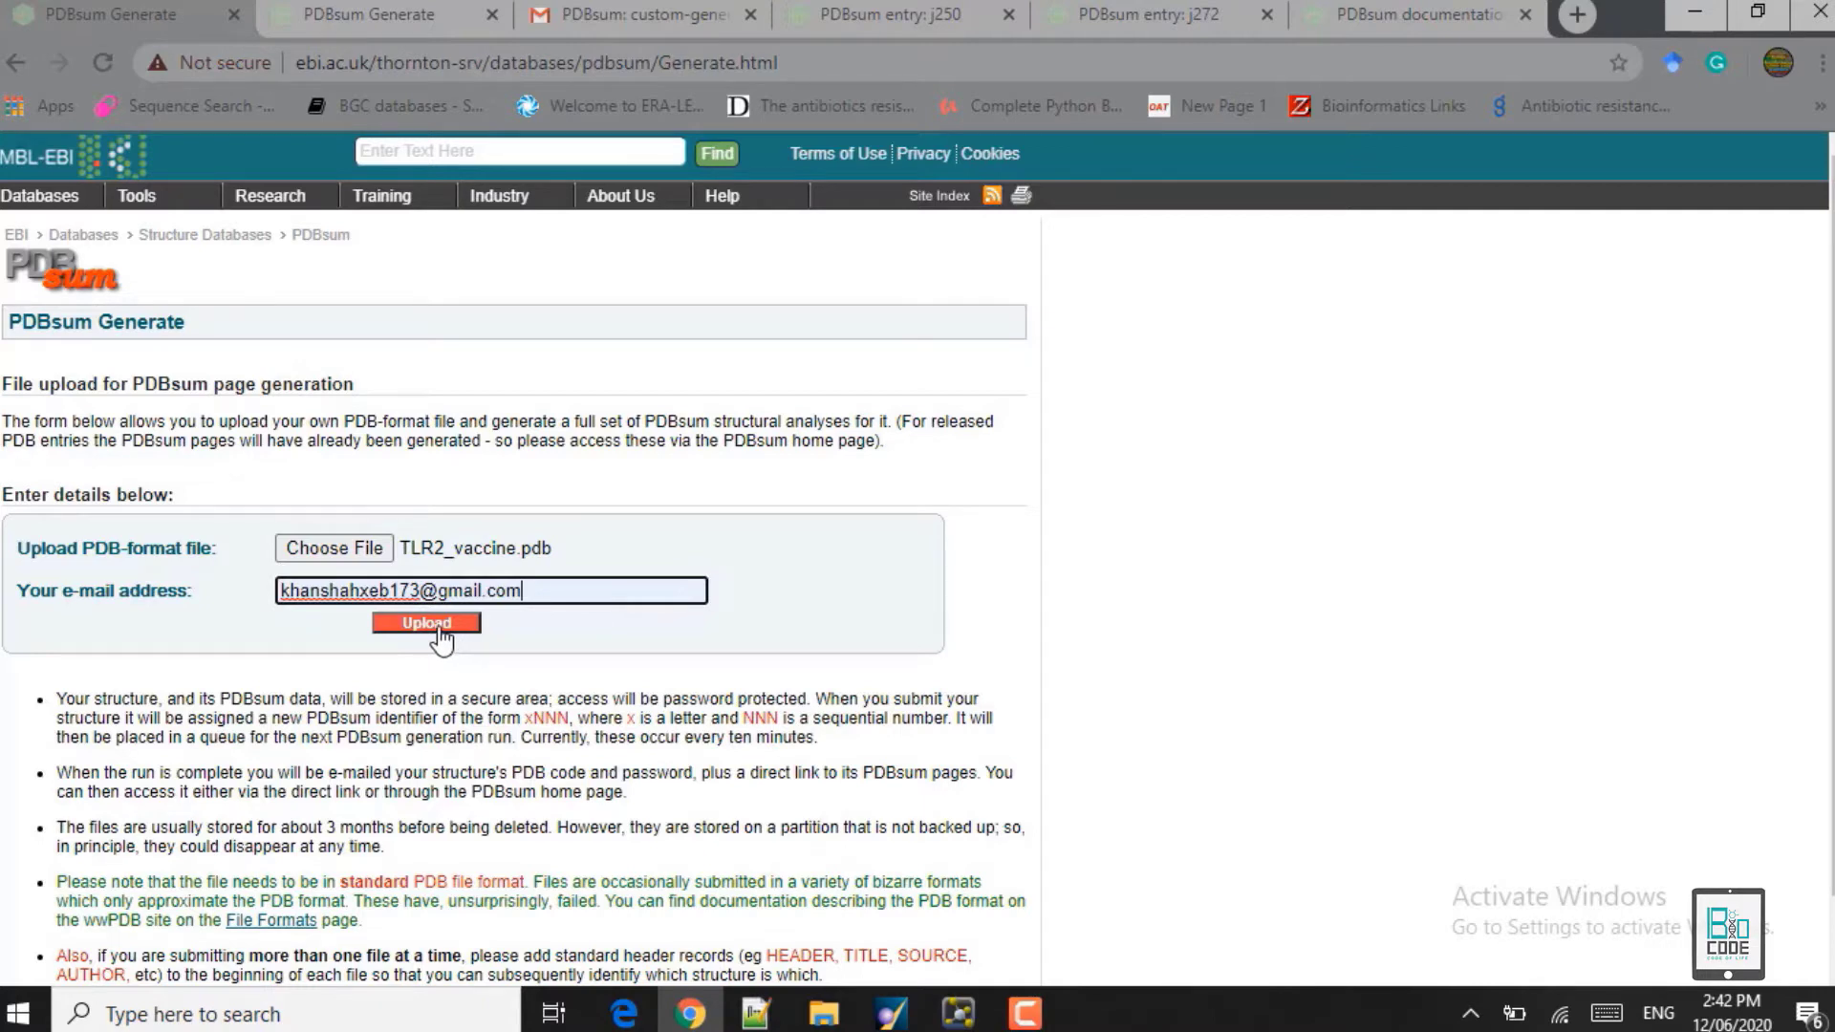
left_click(439, 630)
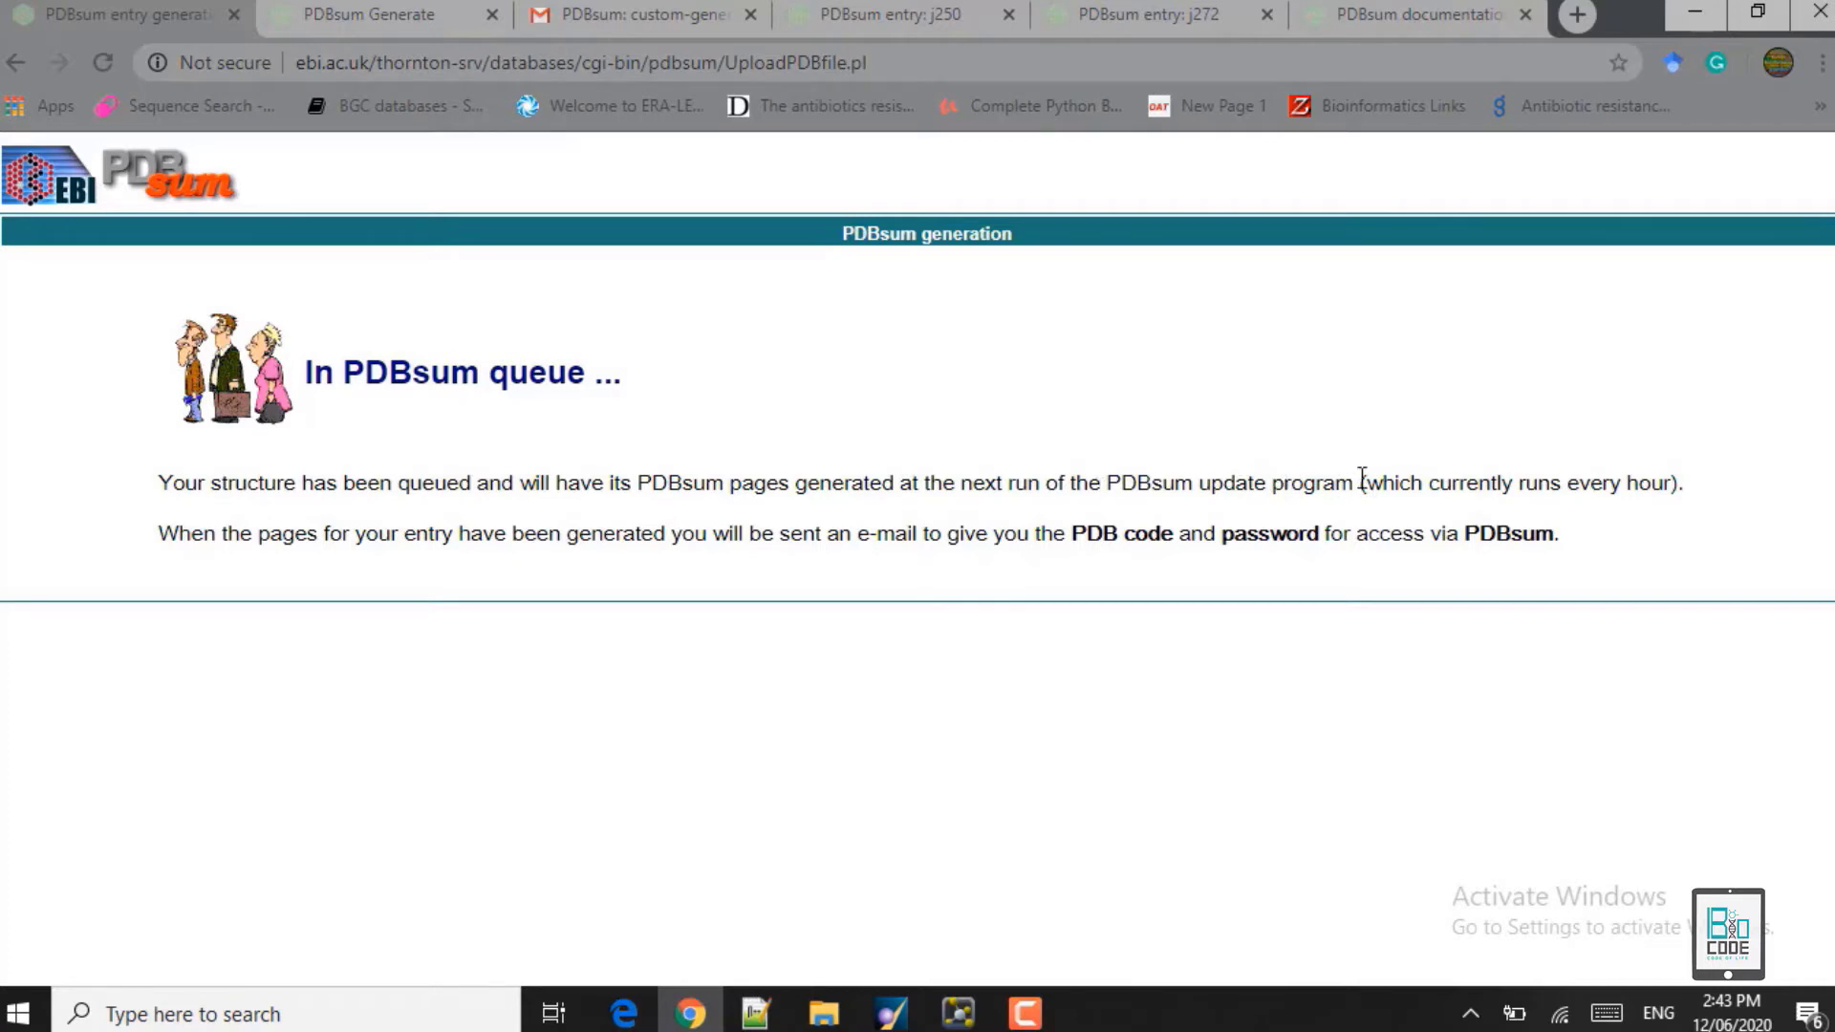
Step: Read the queue notice about the processing interval and the e-mailed access details
left_click_drag(1374, 485, 1664, 484)
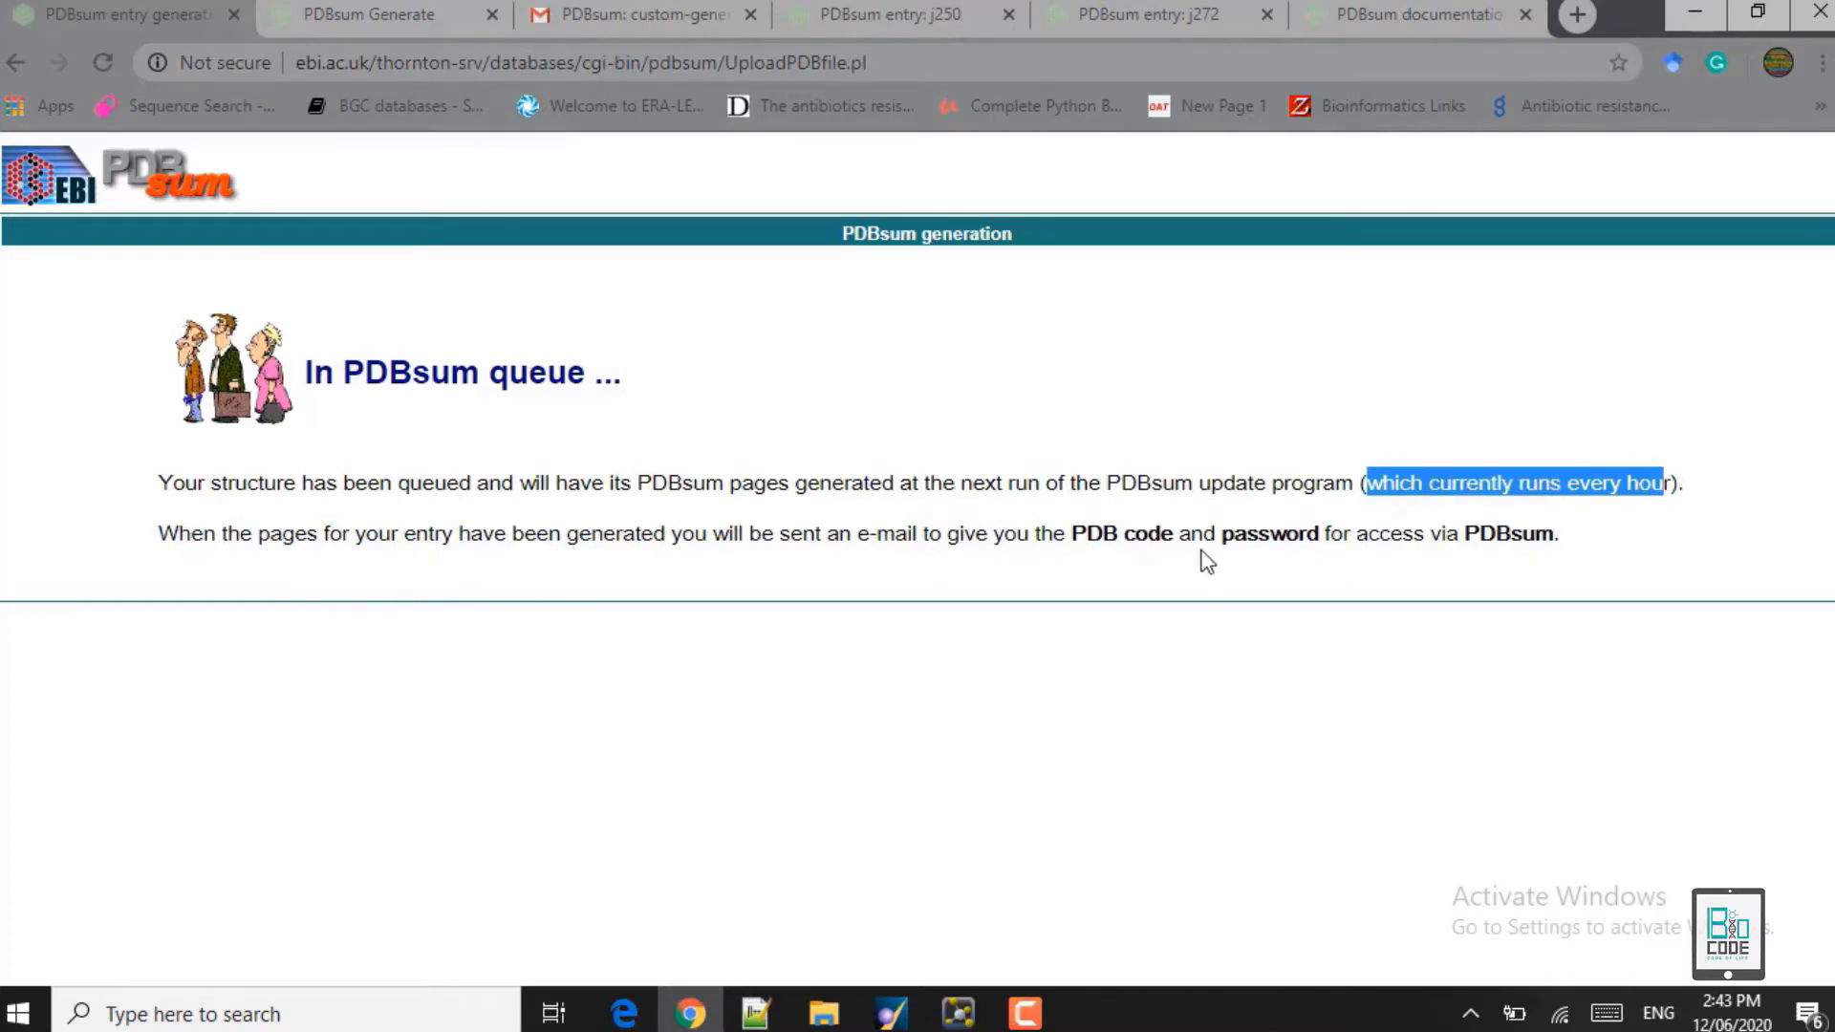
left_click_drag(1084, 526, 1574, 538)
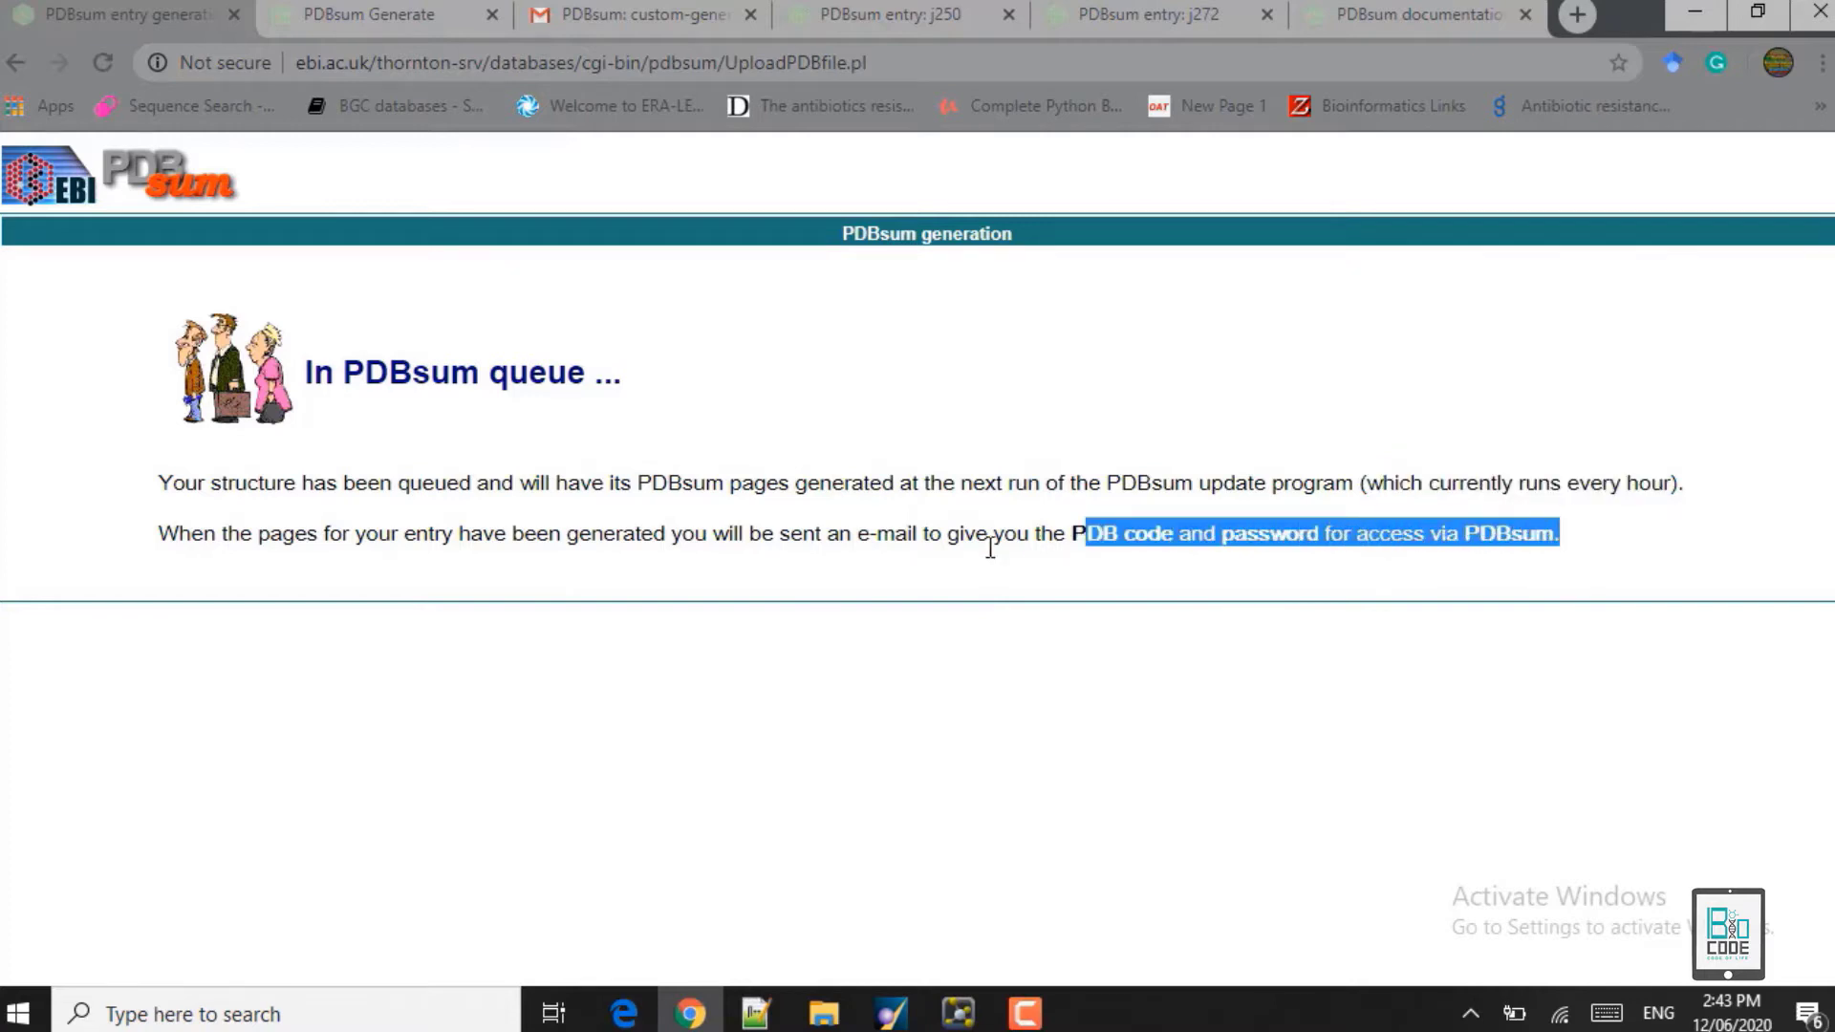
left_click(782, 578)
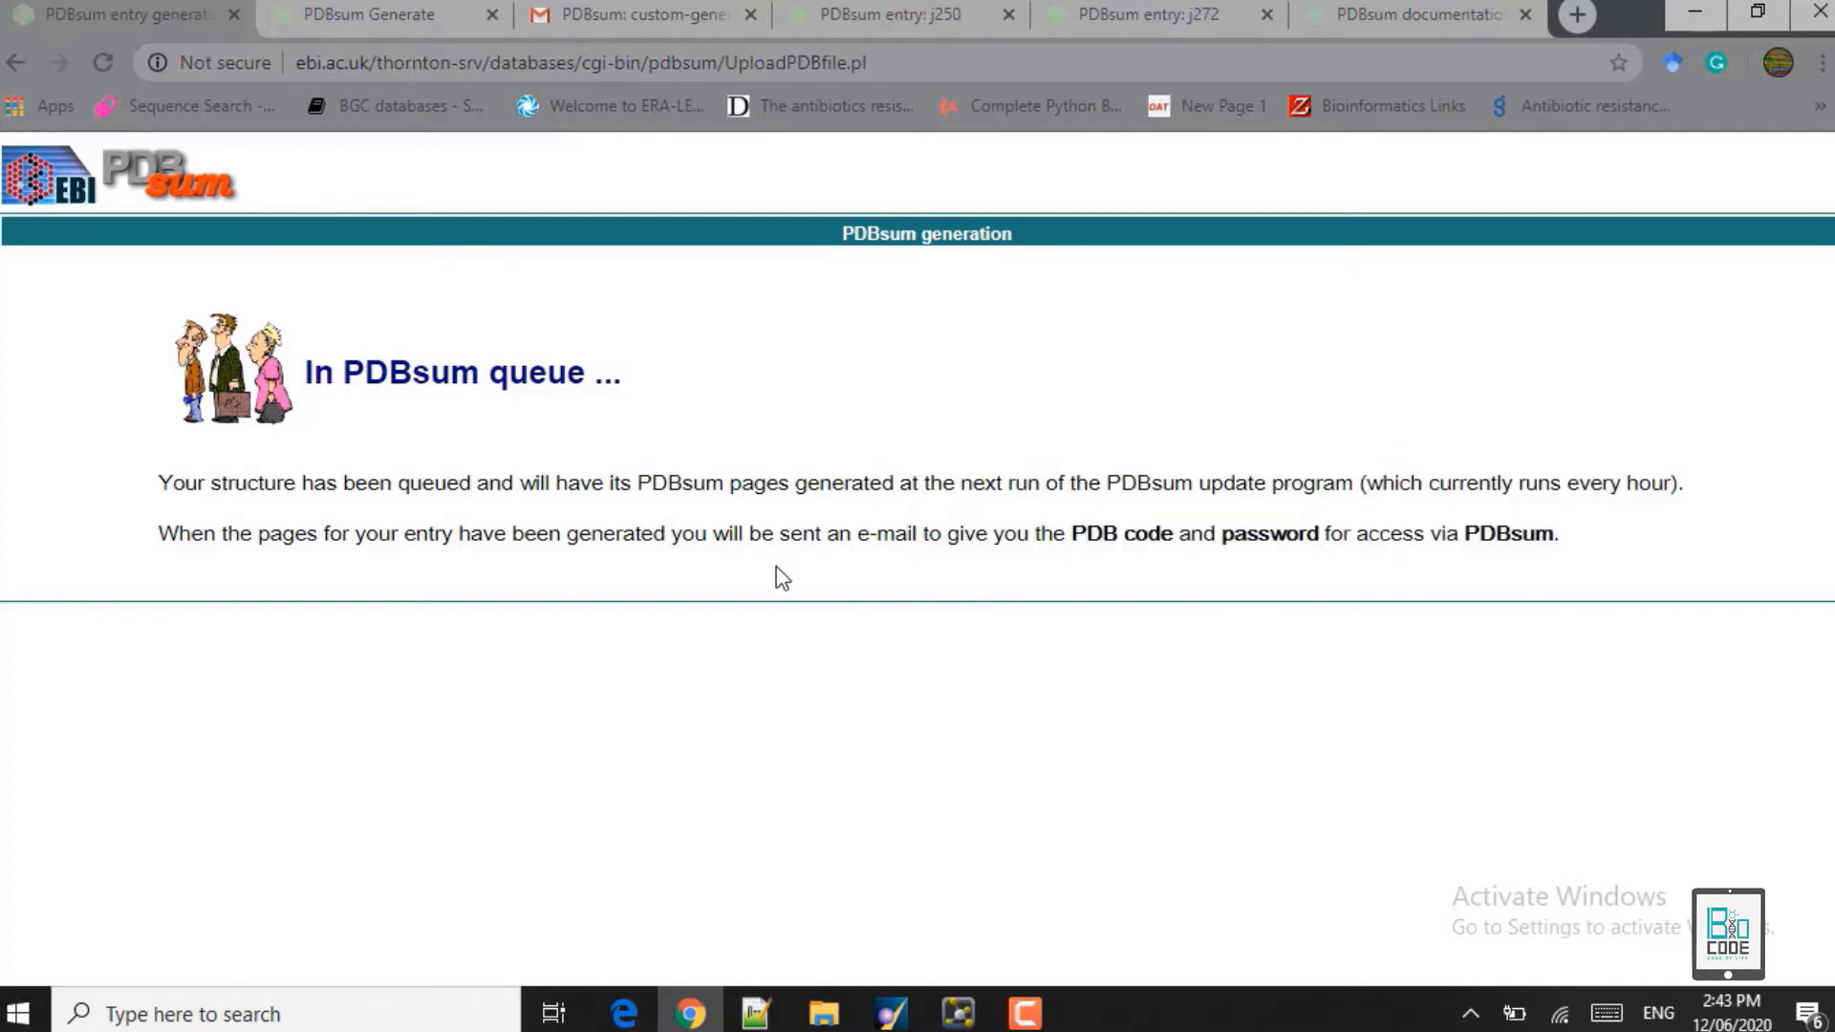
Step: Switch to Gmail and examine the PDB code and password lines in the PDBsum custom-generated pages message
left_click(628, 15)
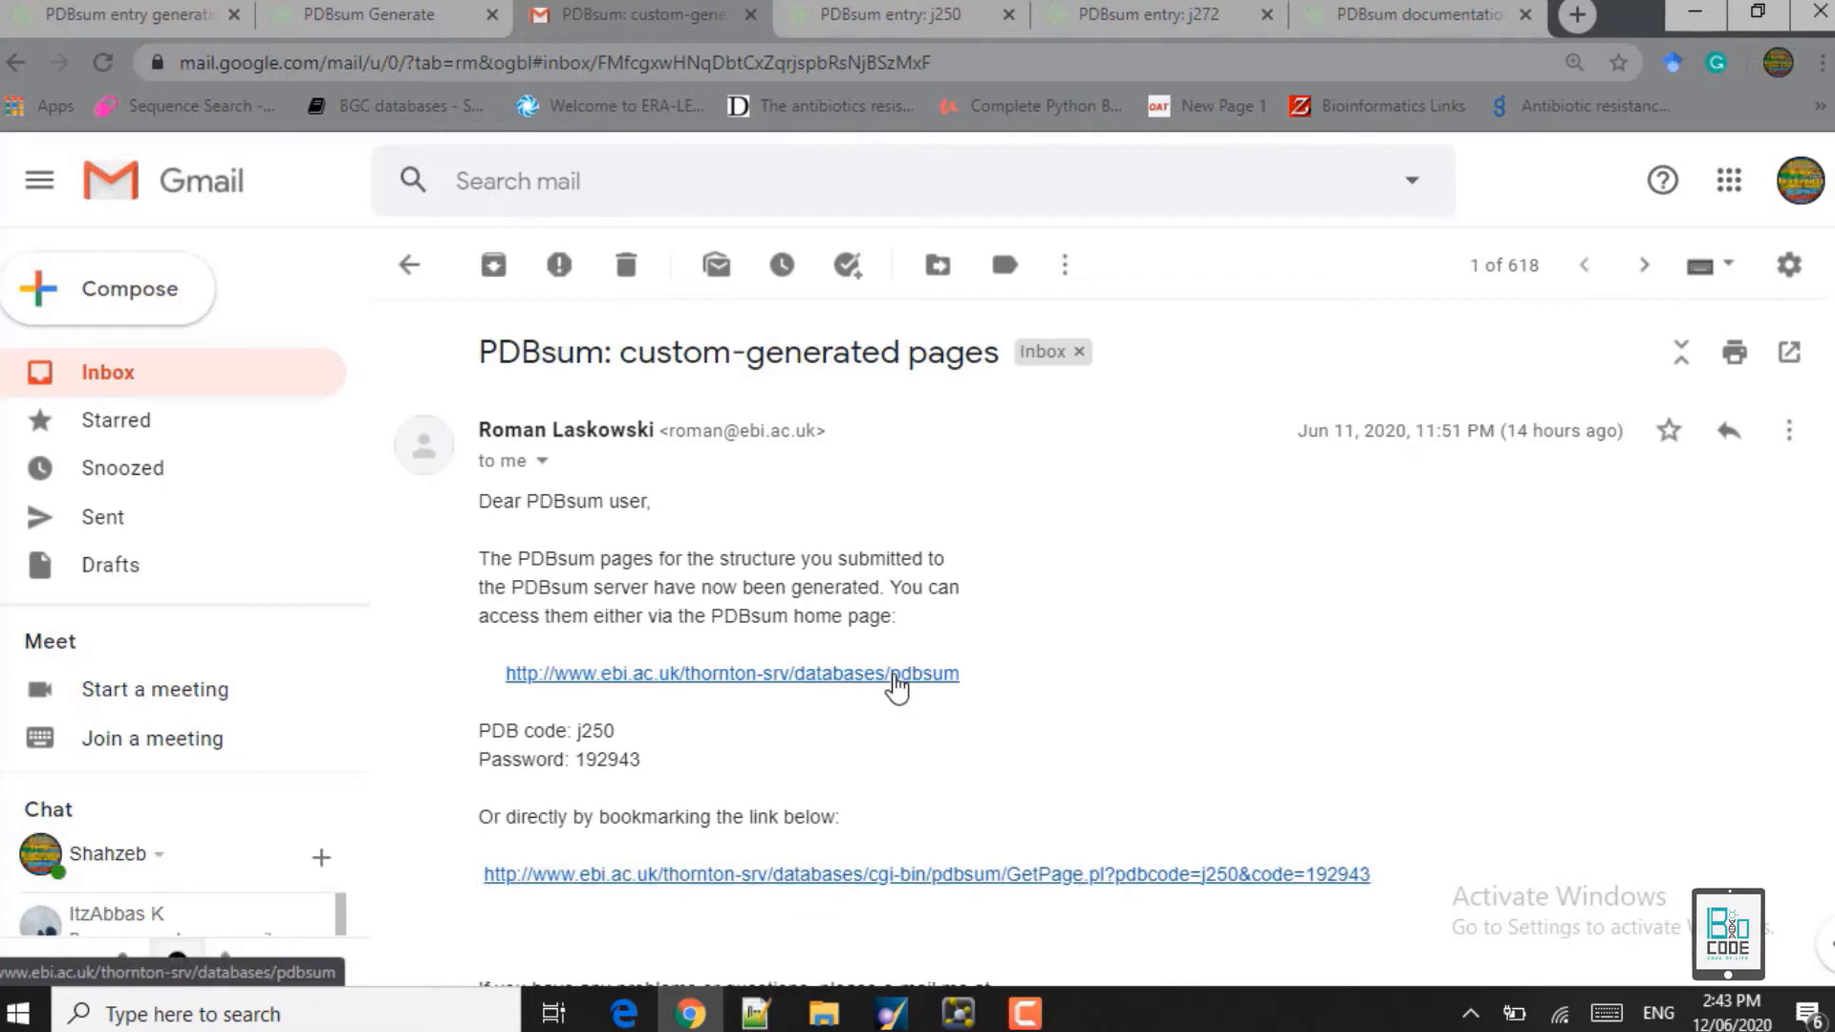
double_click(586, 730)
left_click_drag(654, 757, 461, 751)
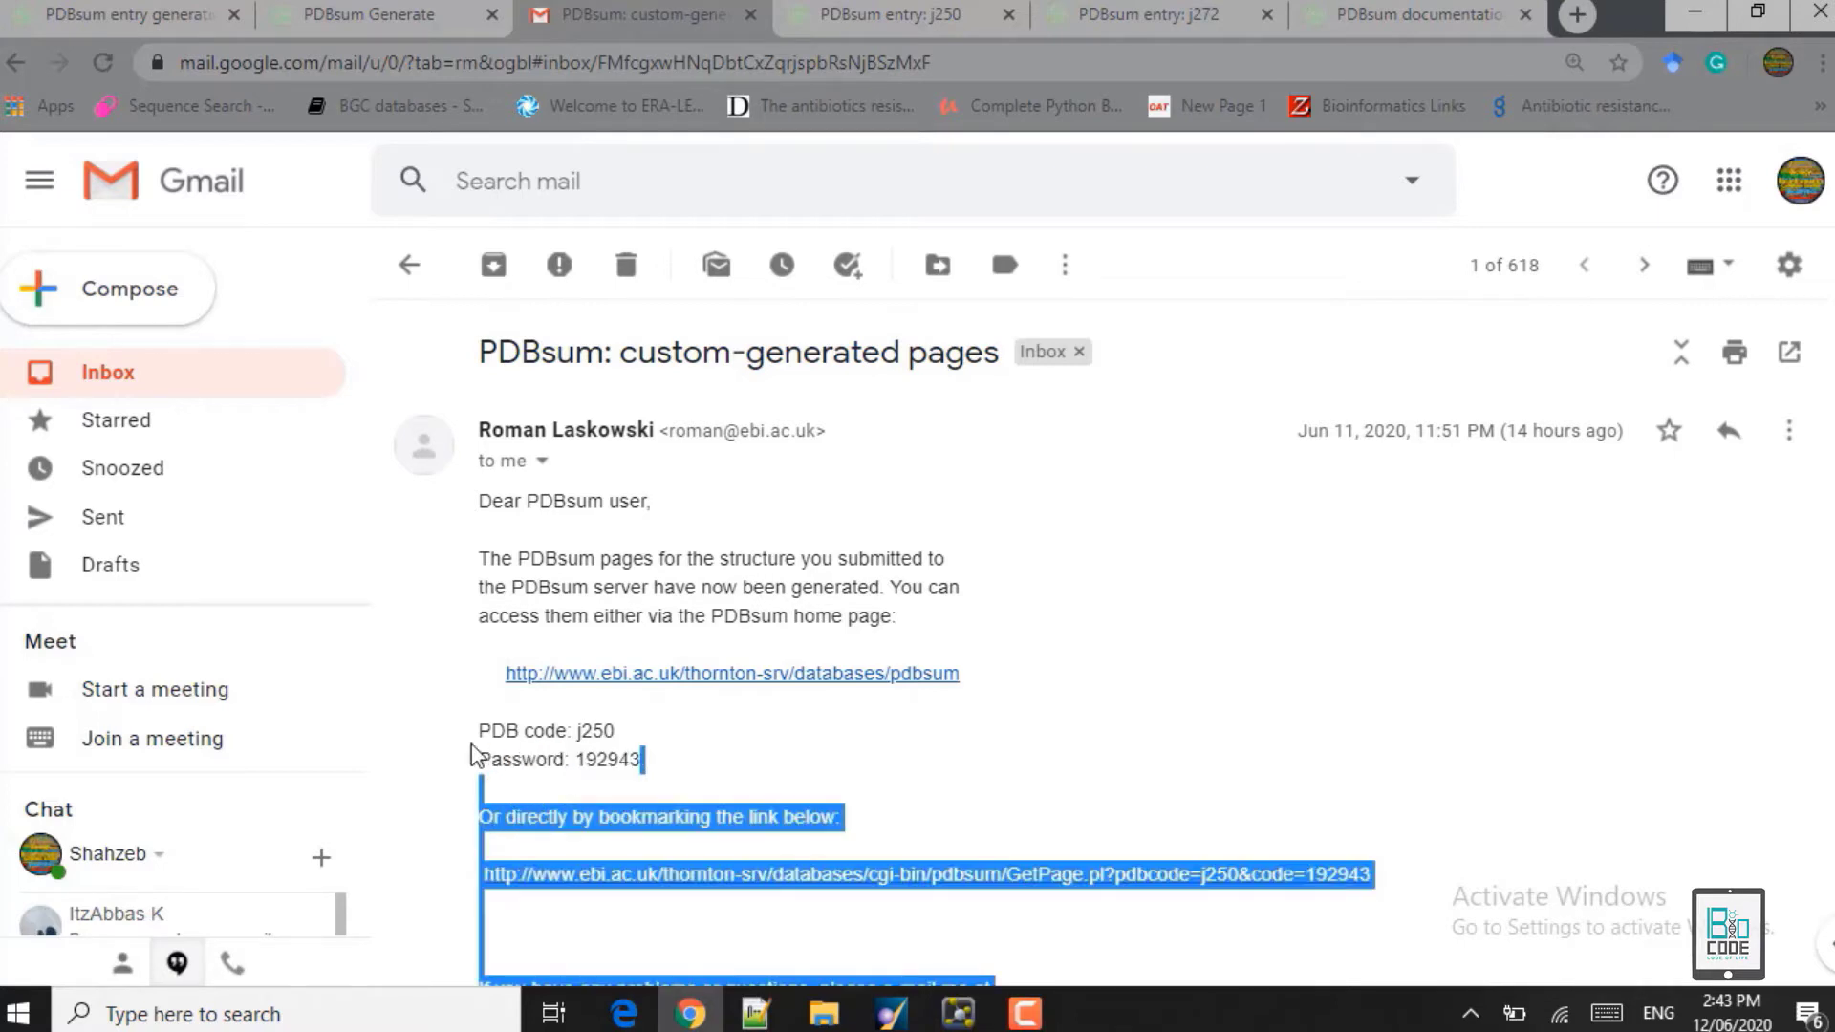
left_click(772, 750)
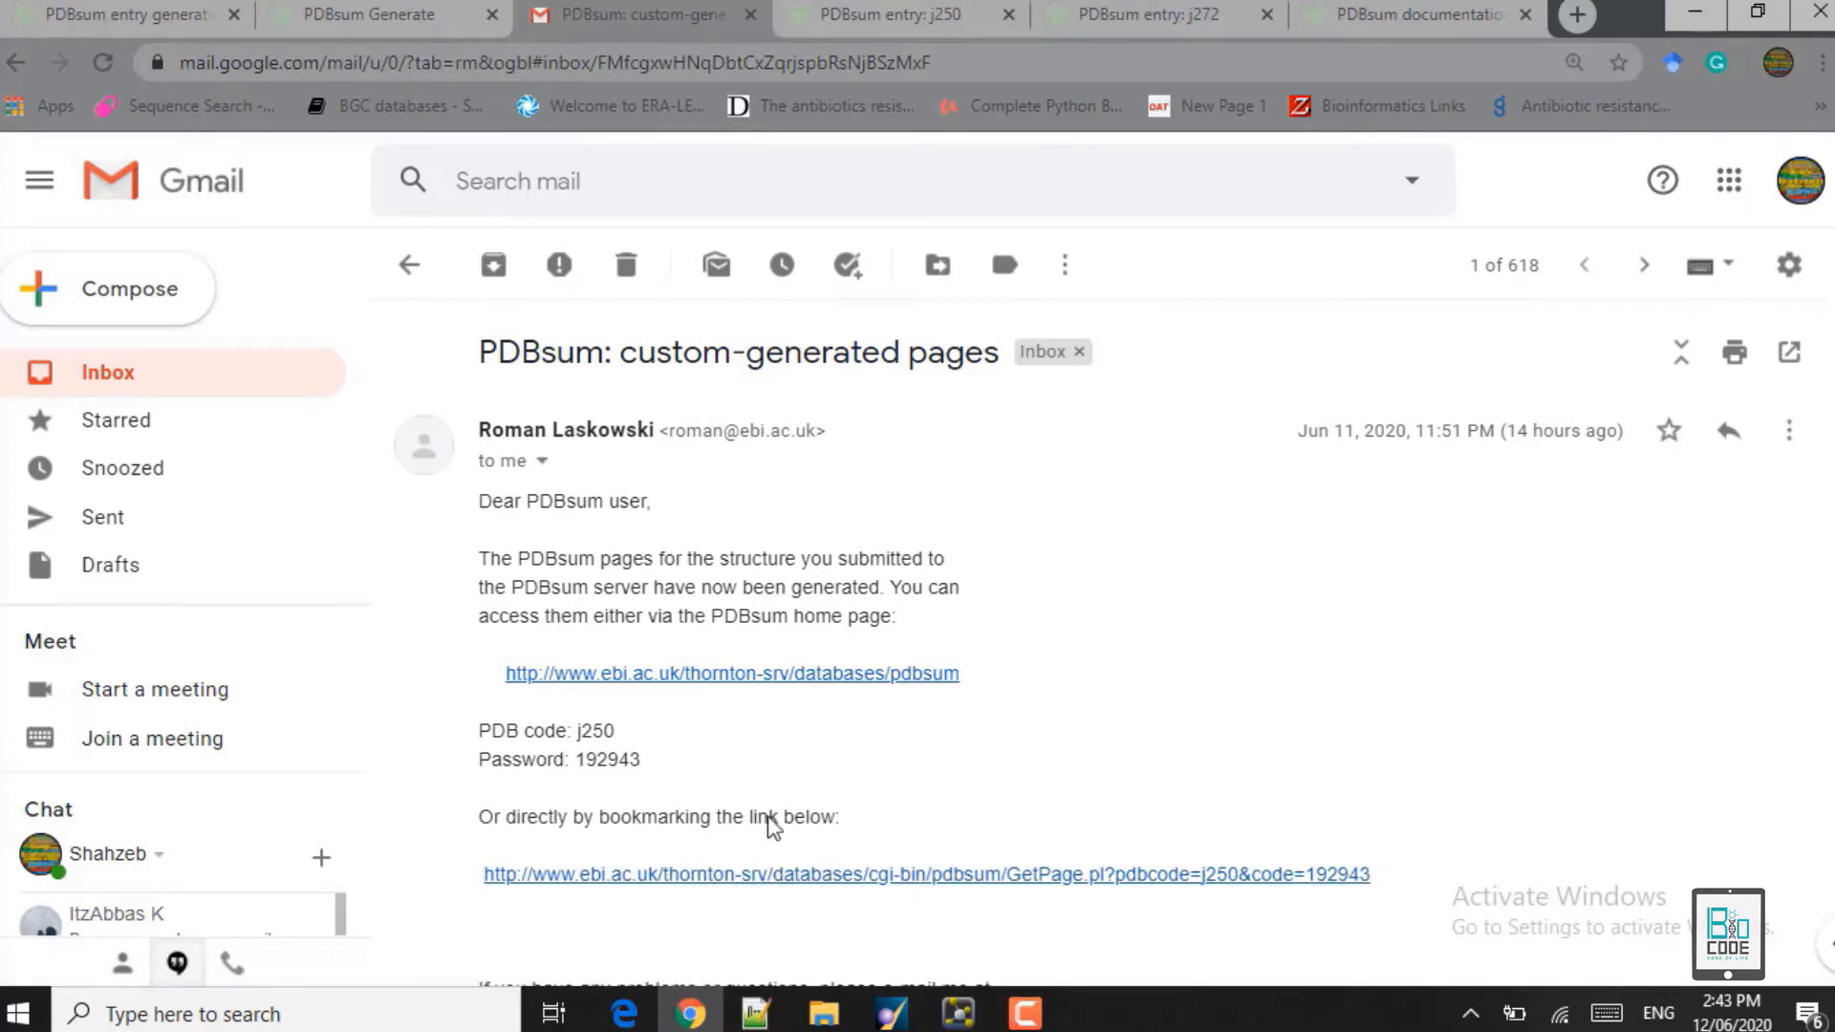
Step: Switch to the PDBsum entry j250, rotate its 3D complex, and examine the protein chain lengths and the PROCHECK plot preview
left_click(874, 9)
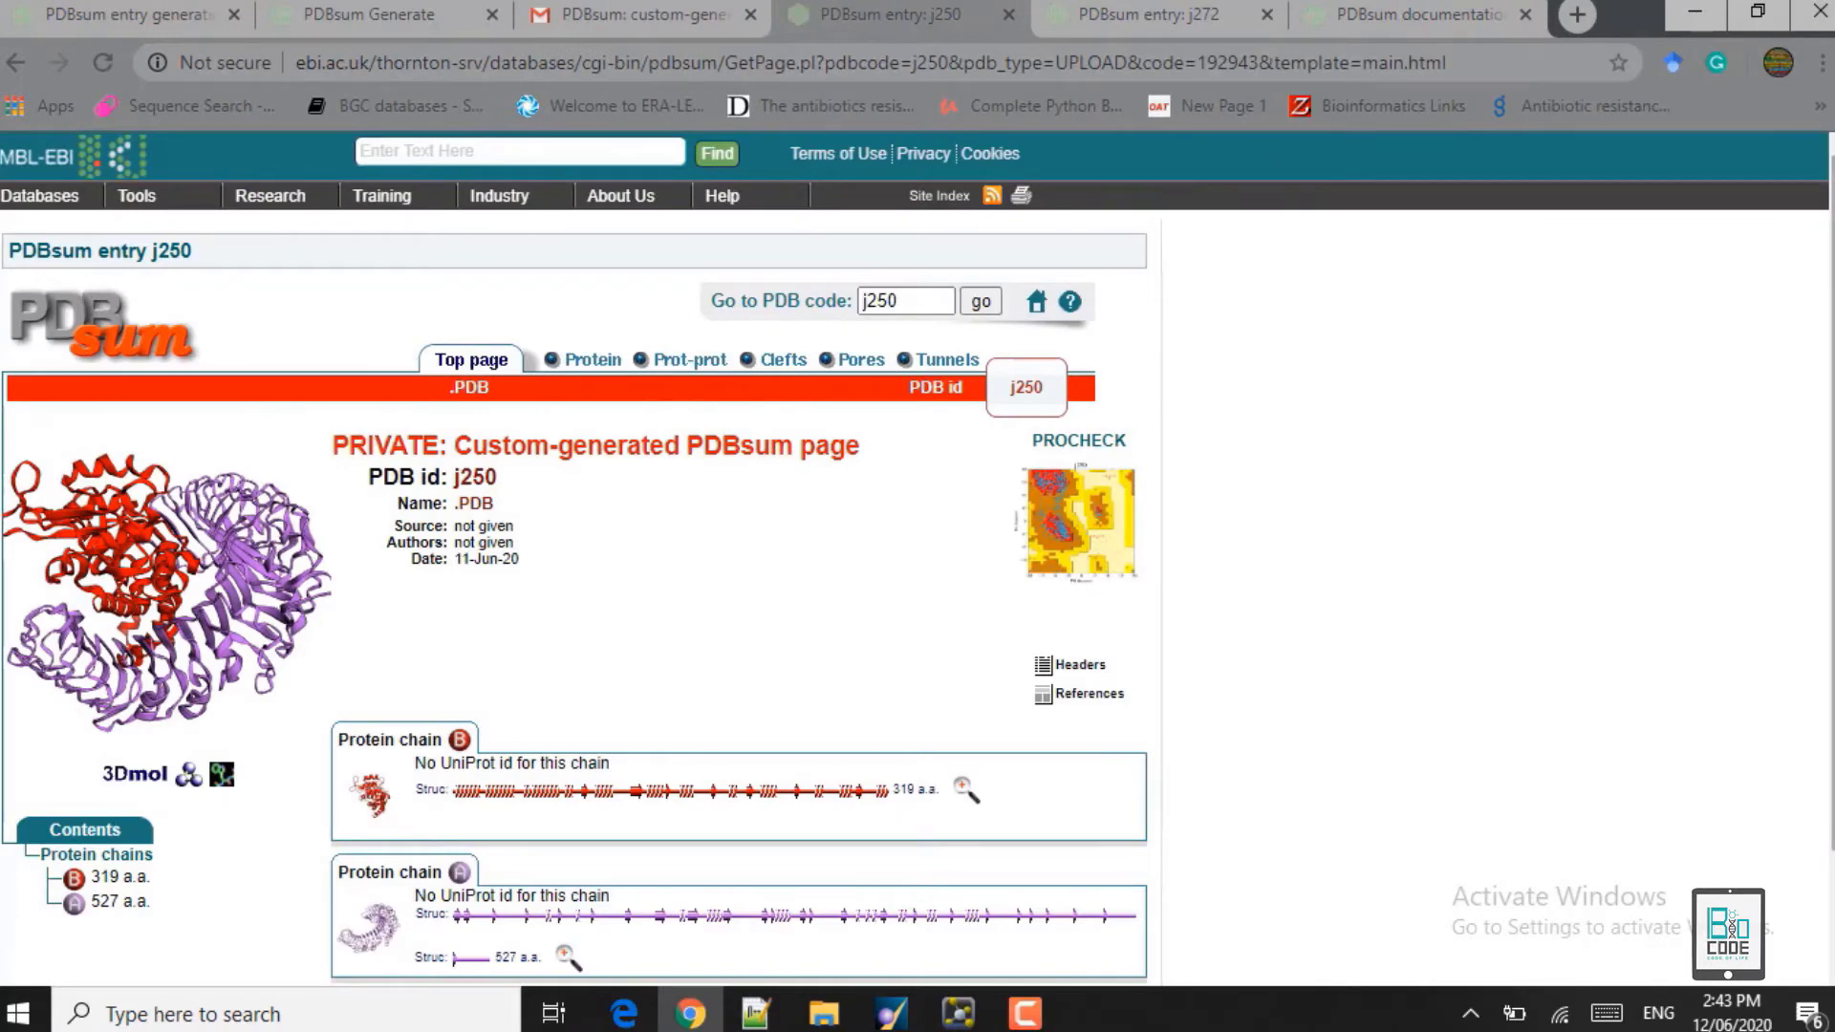
scroll(1417, 264, "down", 1)
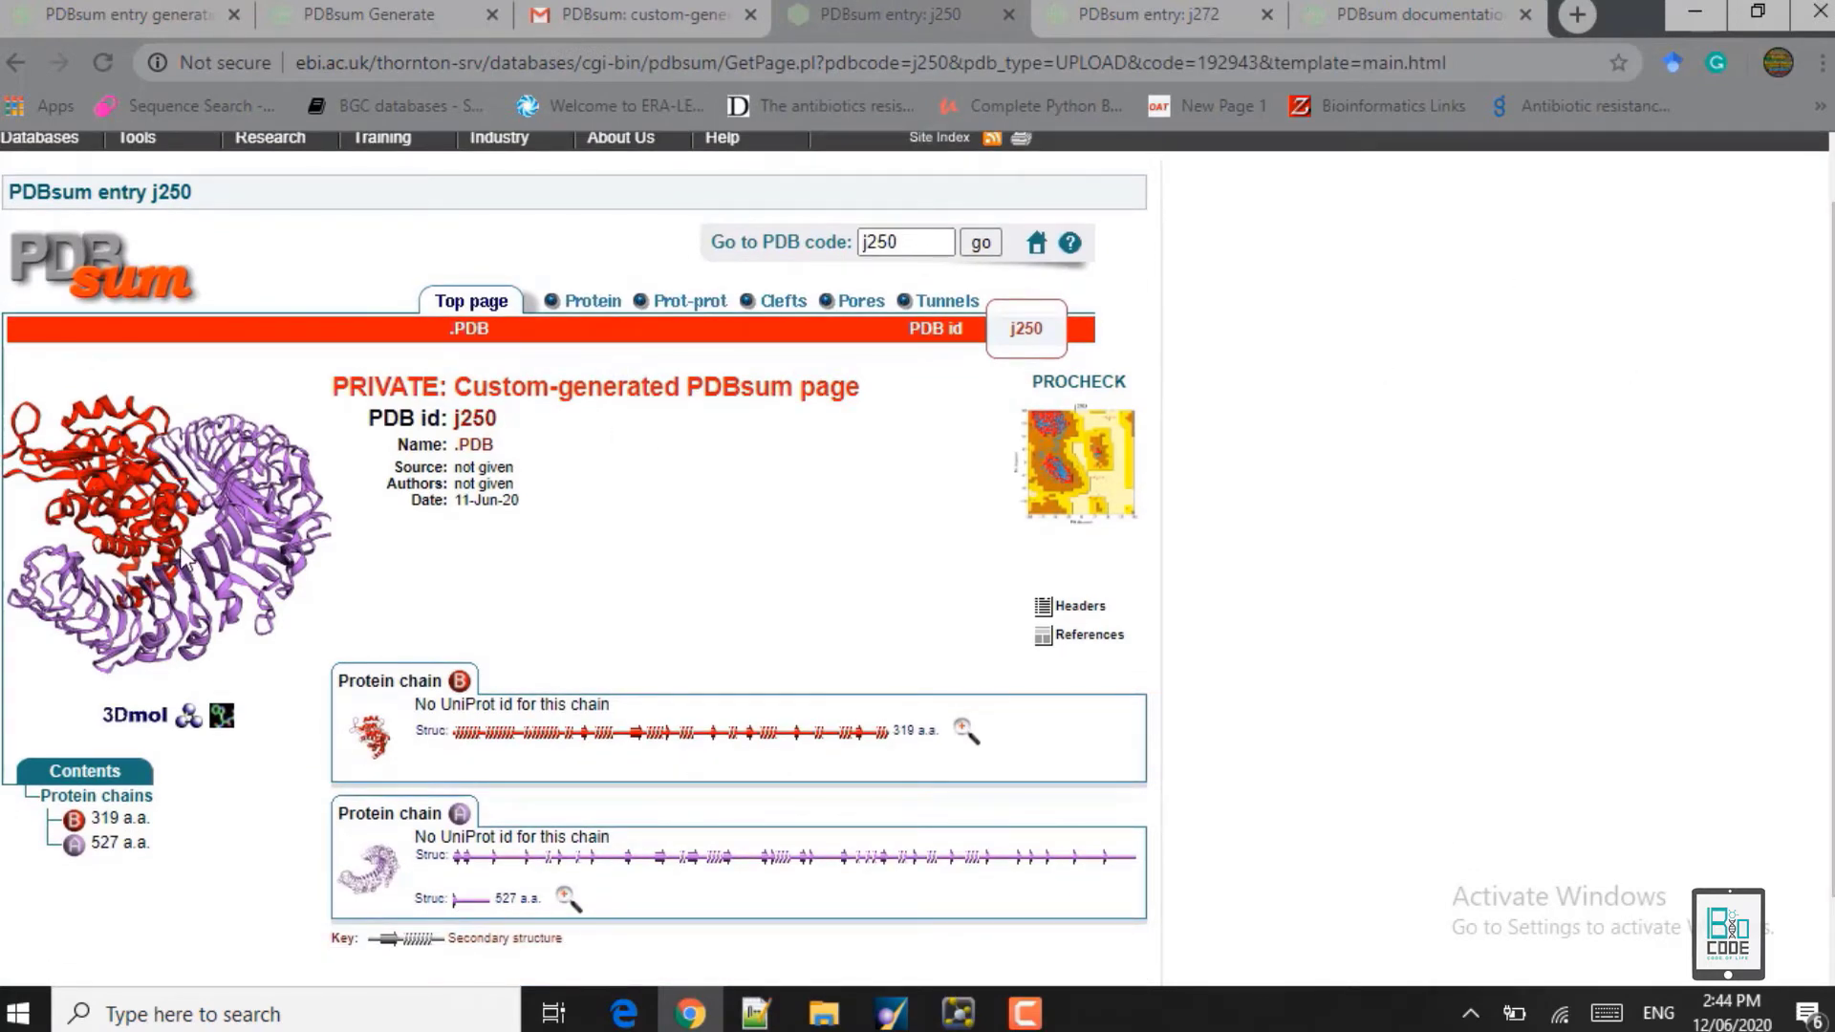
left_click_drag(237, 564, 142, 563)
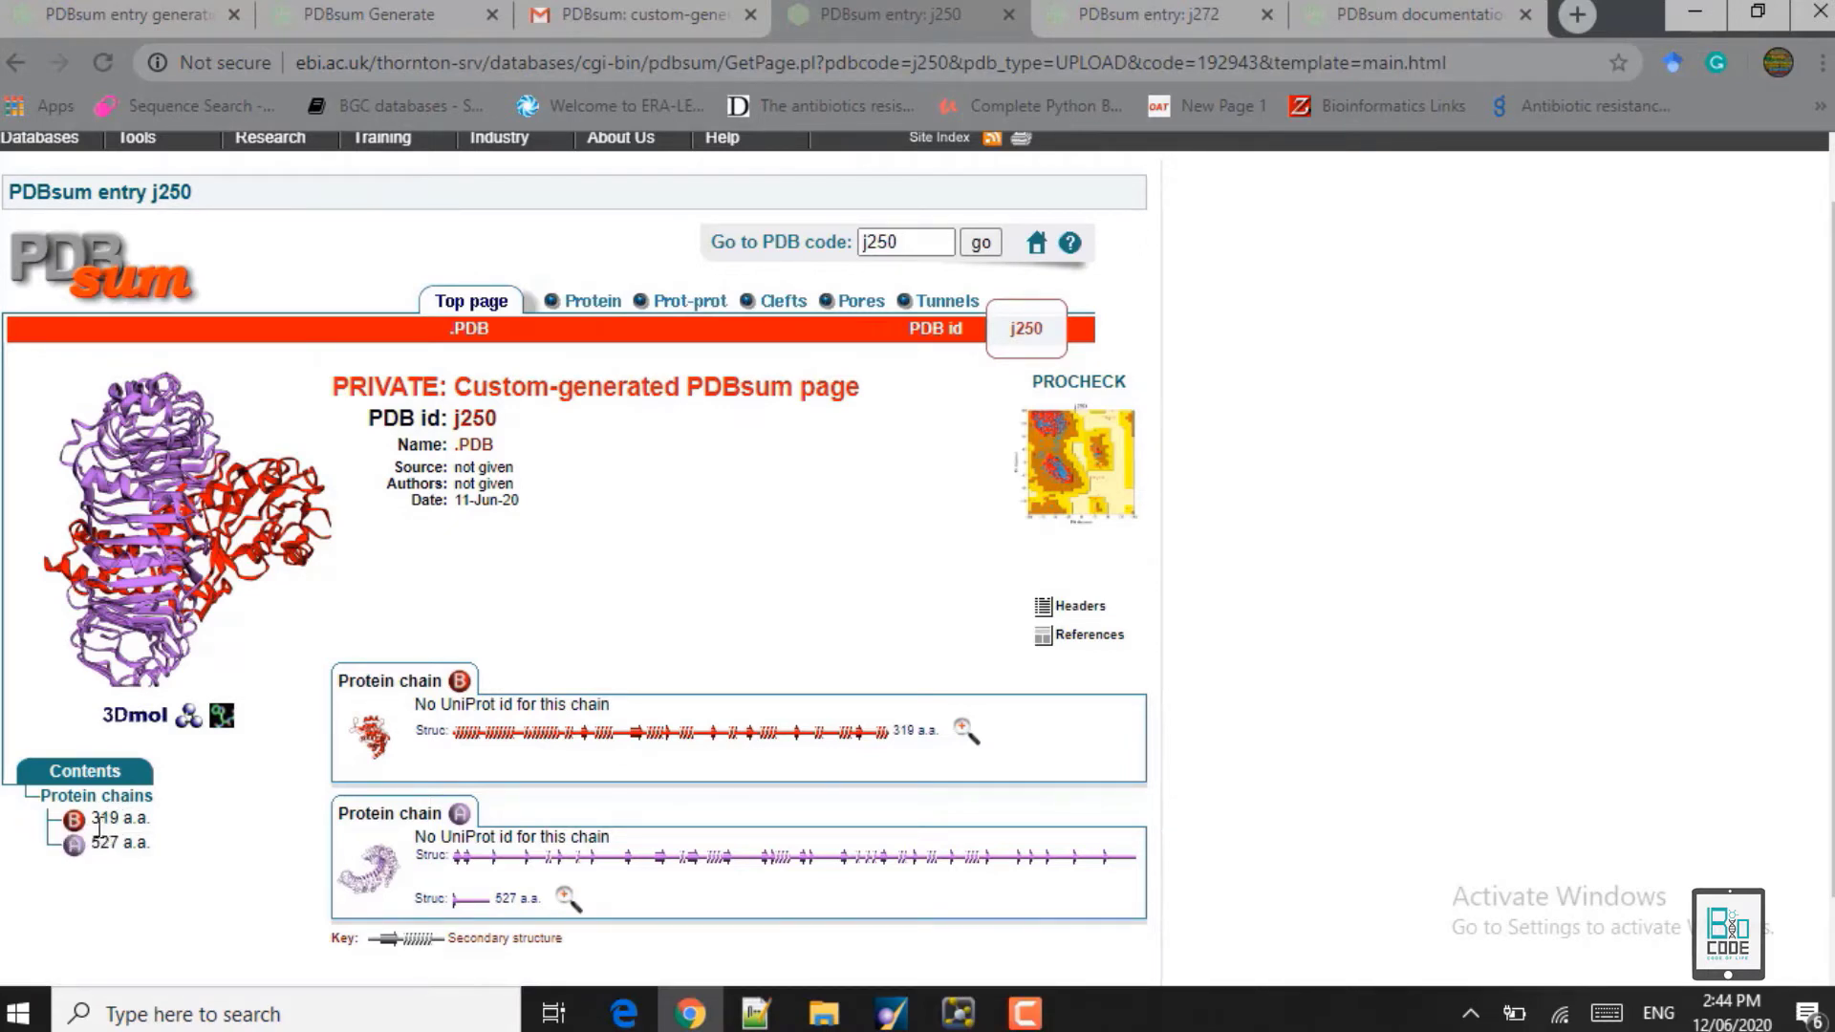
left_click_drag(96, 819, 162, 846)
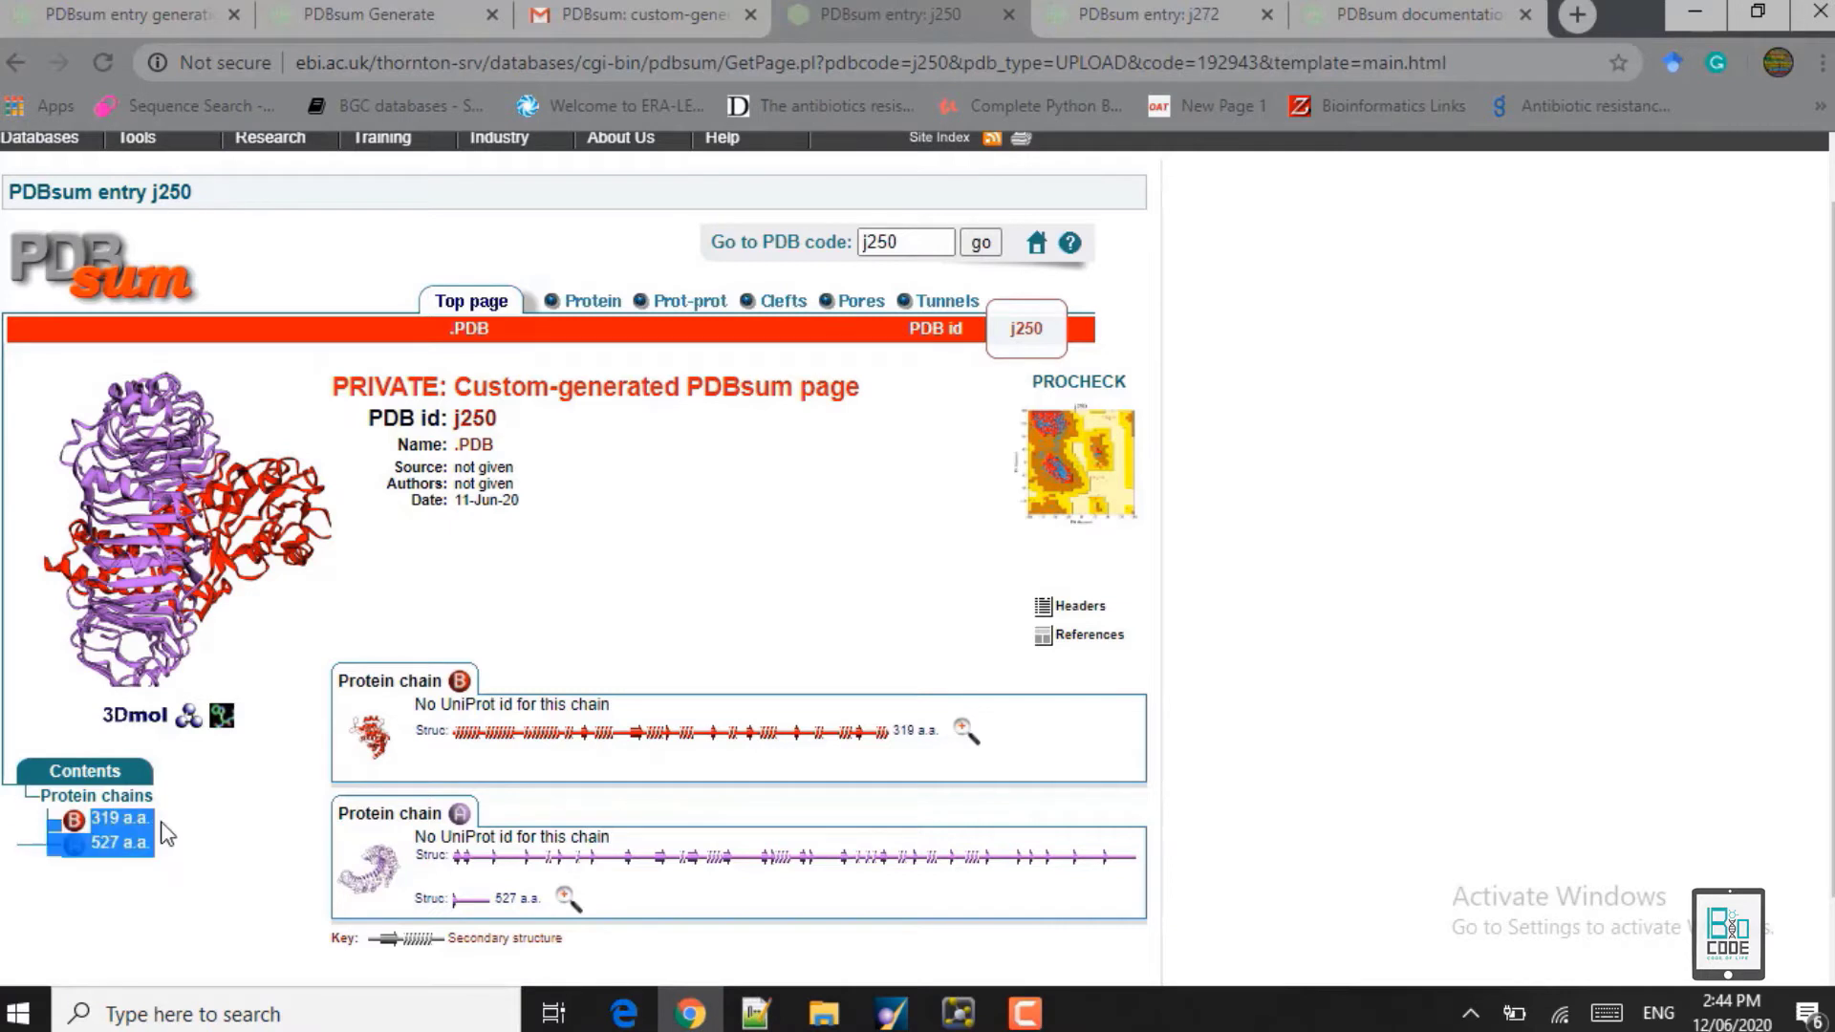
left_click(119, 870)
left_click_drag(153, 843, 90, 843)
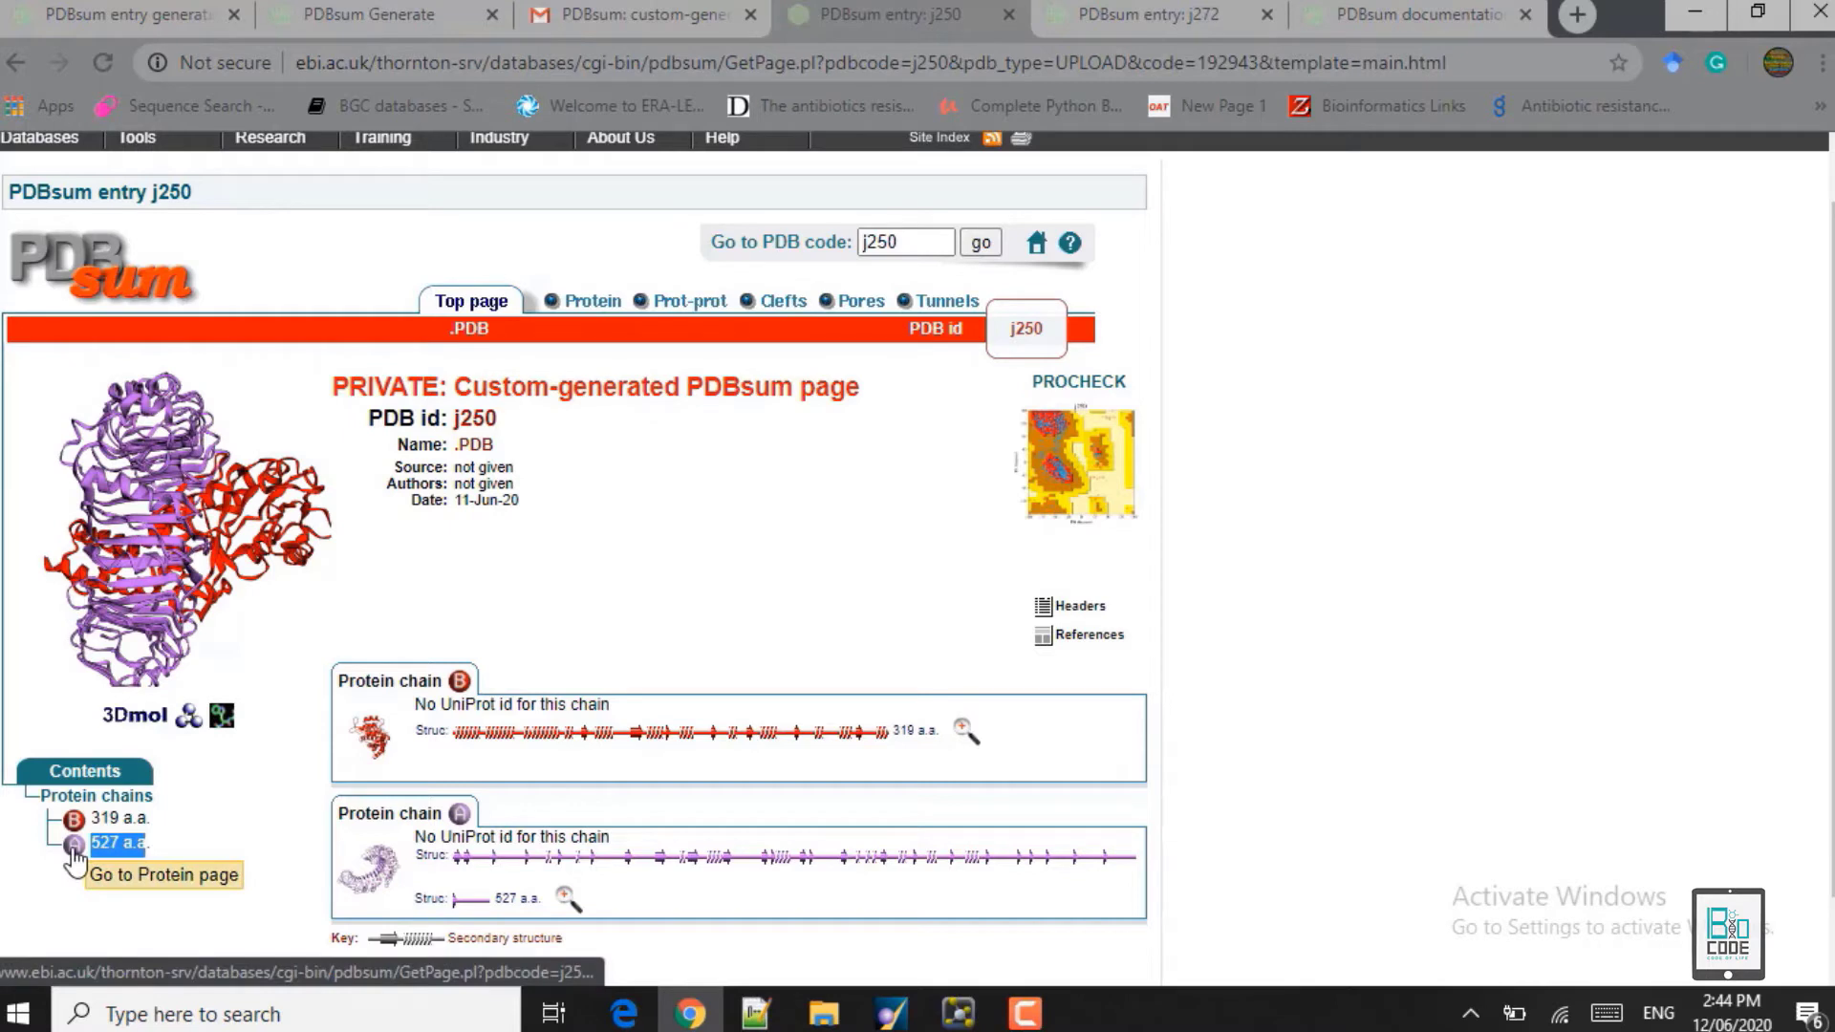
left_click(243, 892)
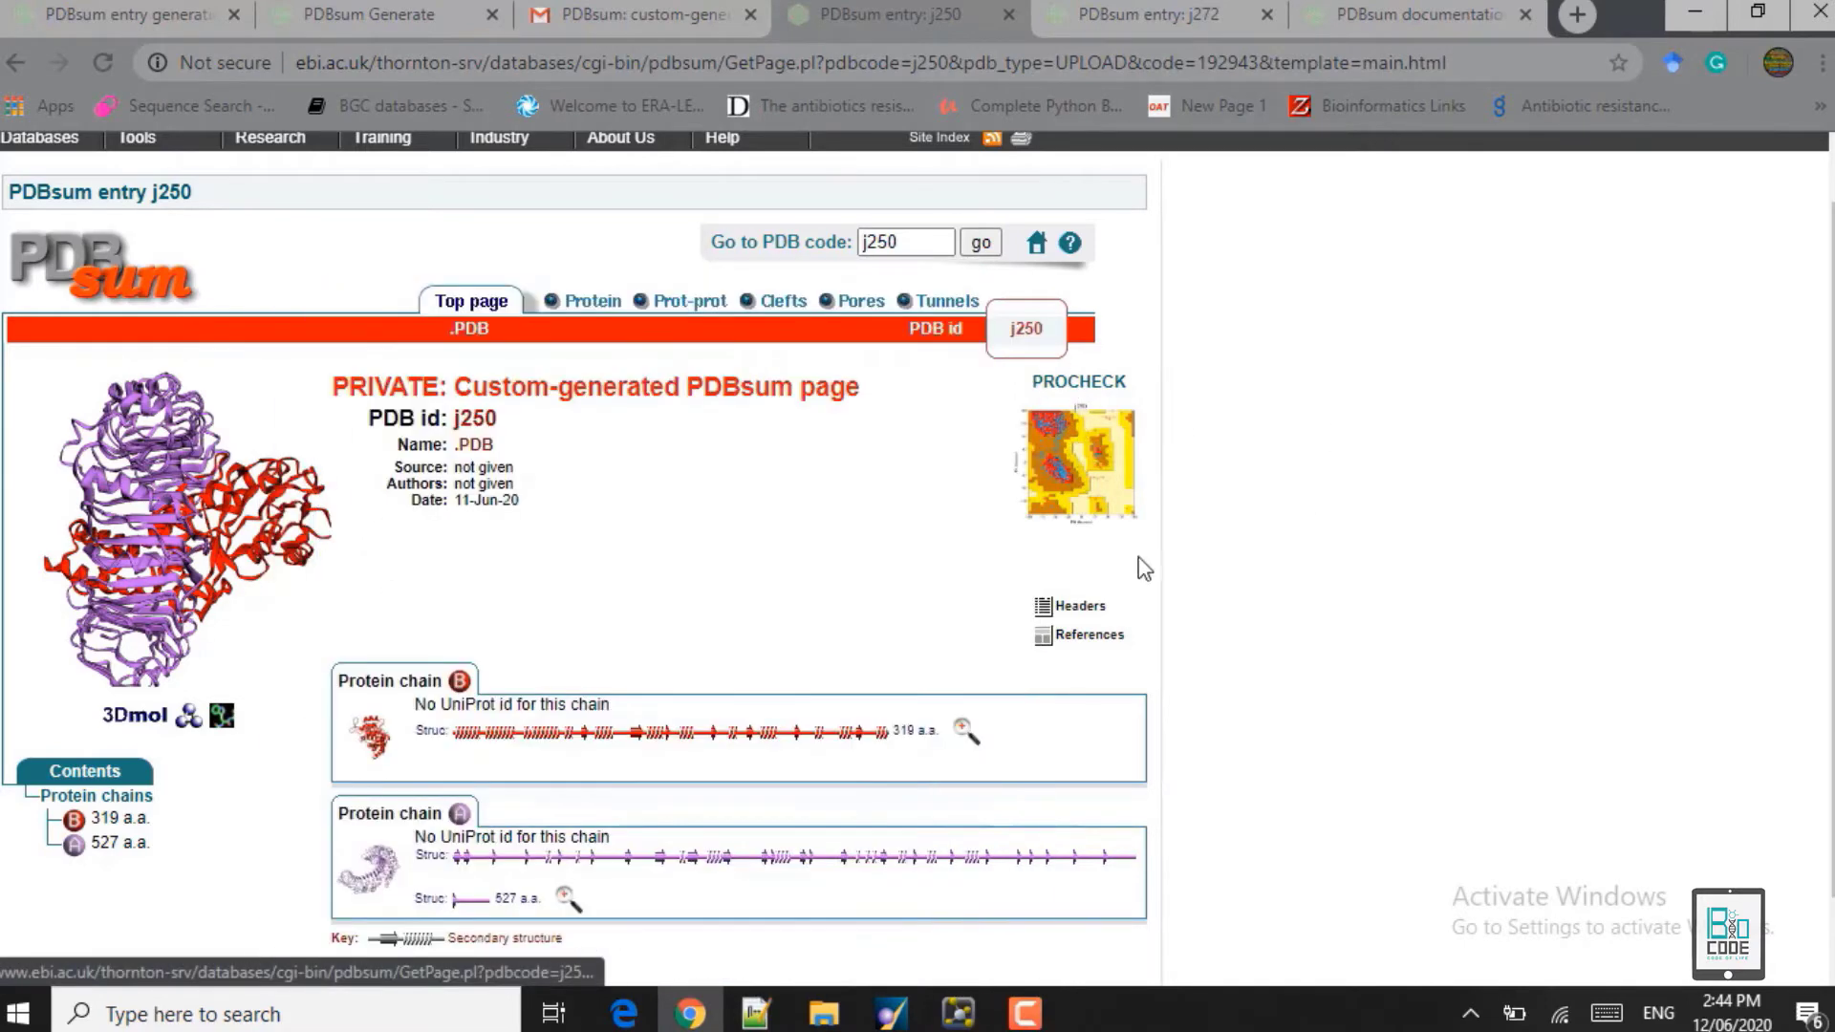
mouse_move(1061, 489)
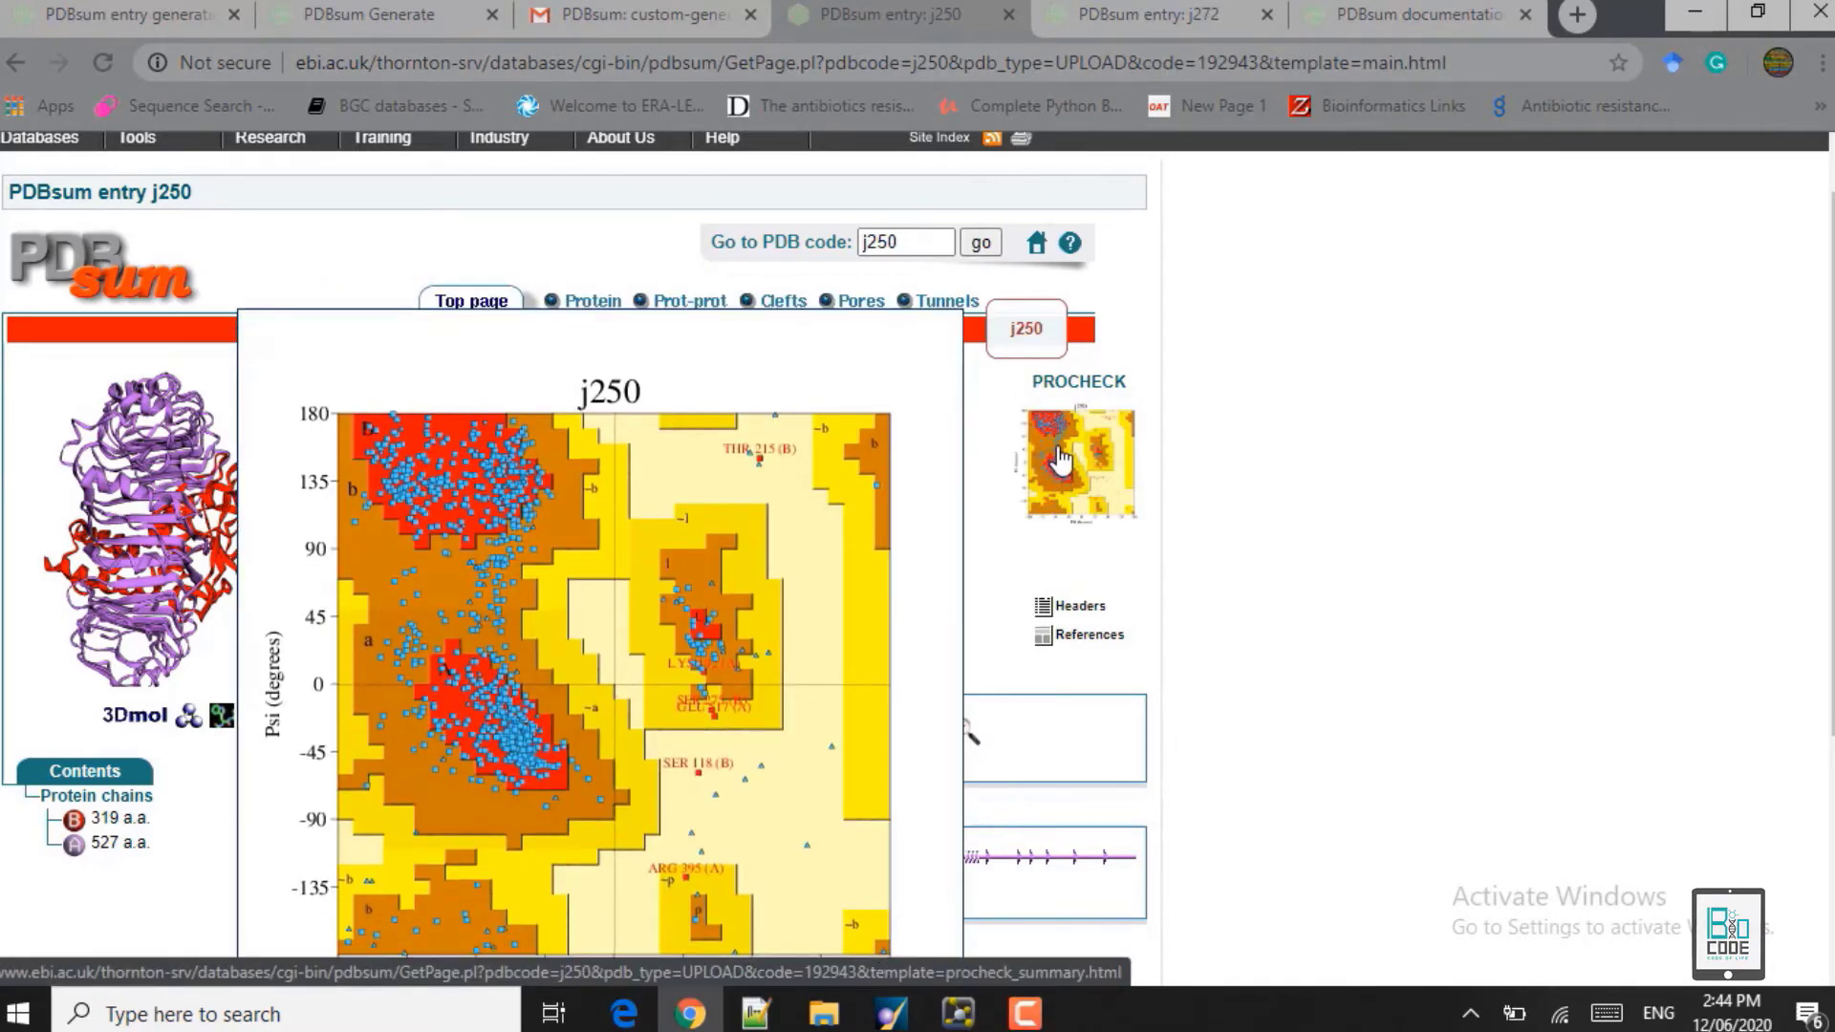
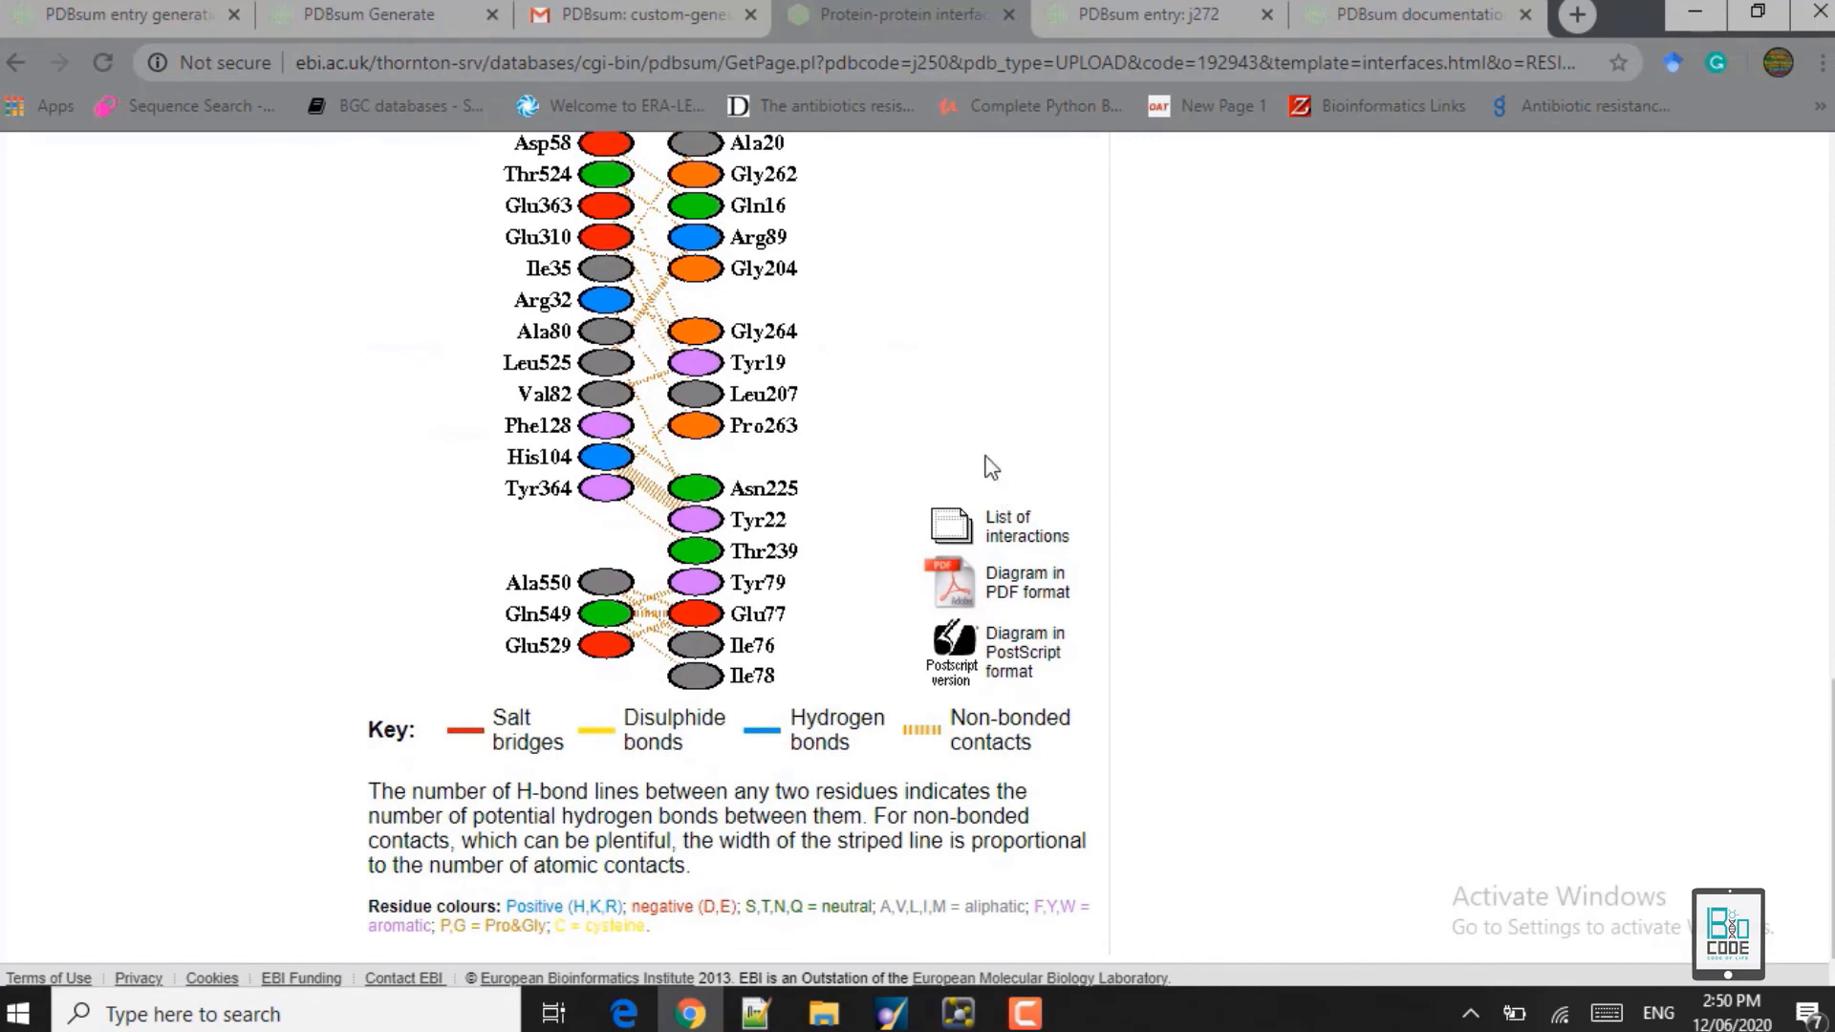
Step: Open the interface's list of interactions in a new tab and examine its hydrogen bonds entry
right_click(958, 535)
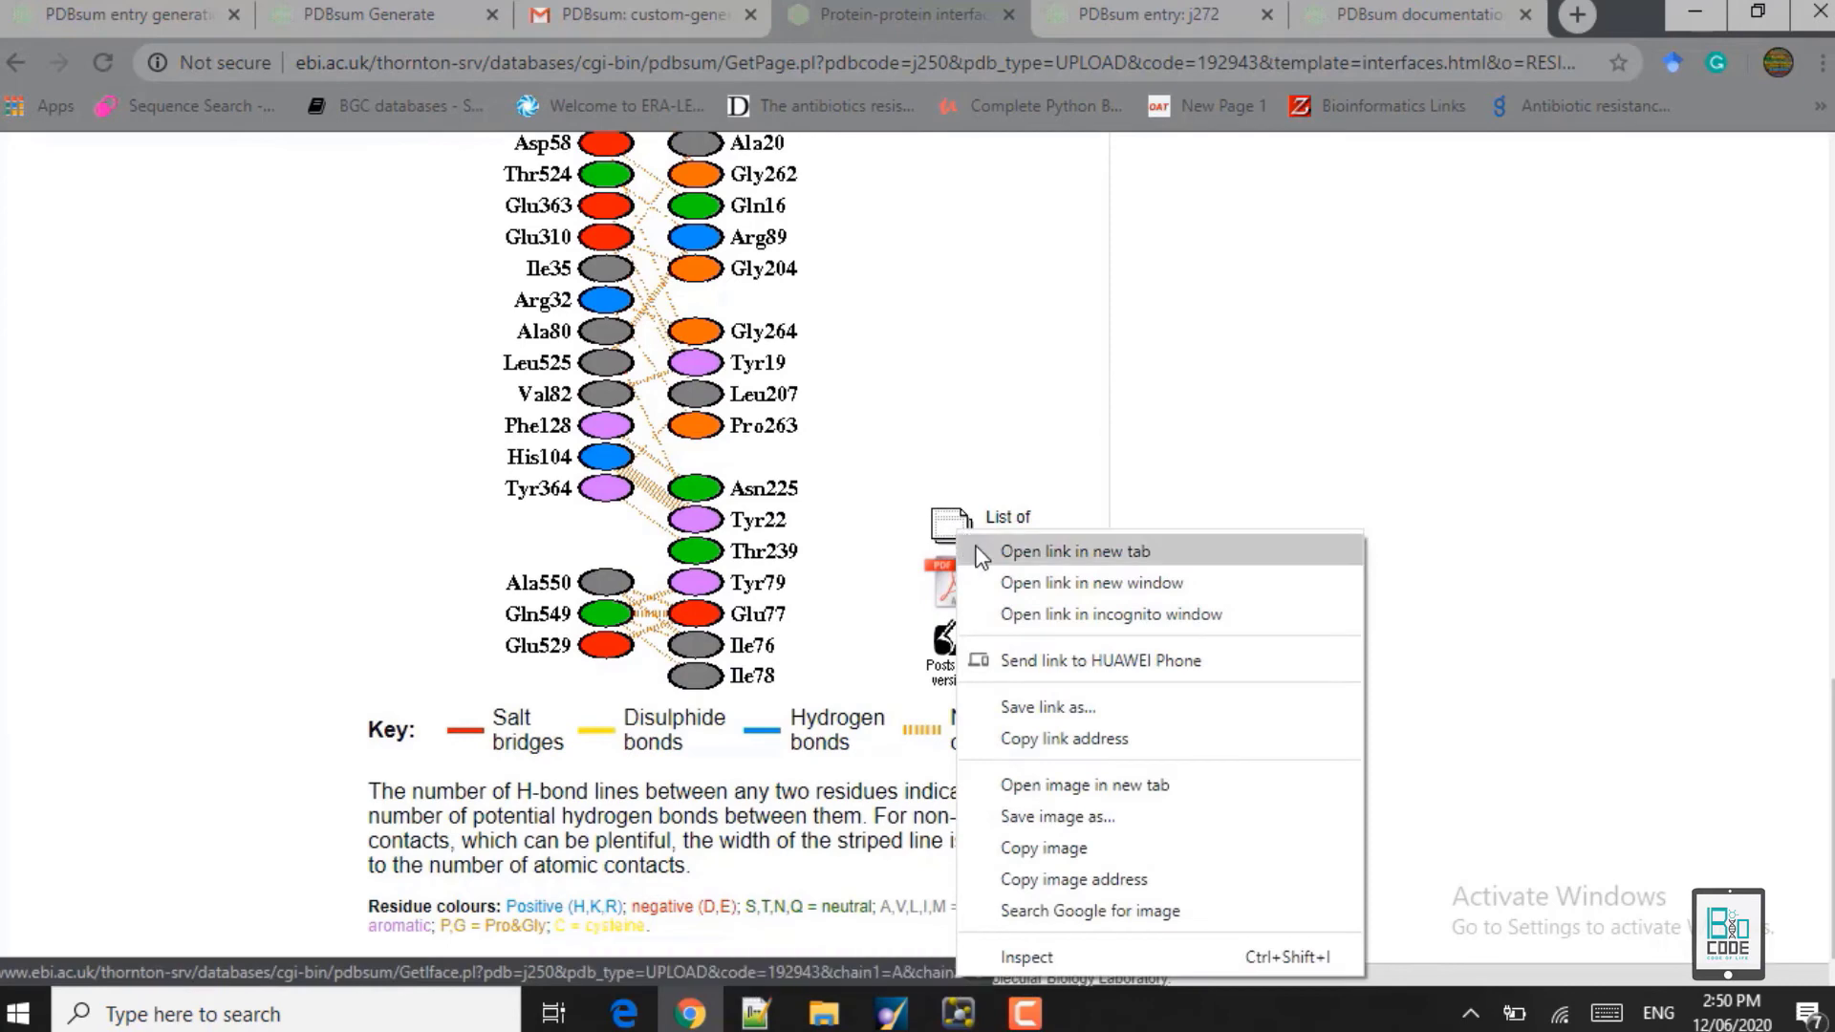
left_click(980, 554)
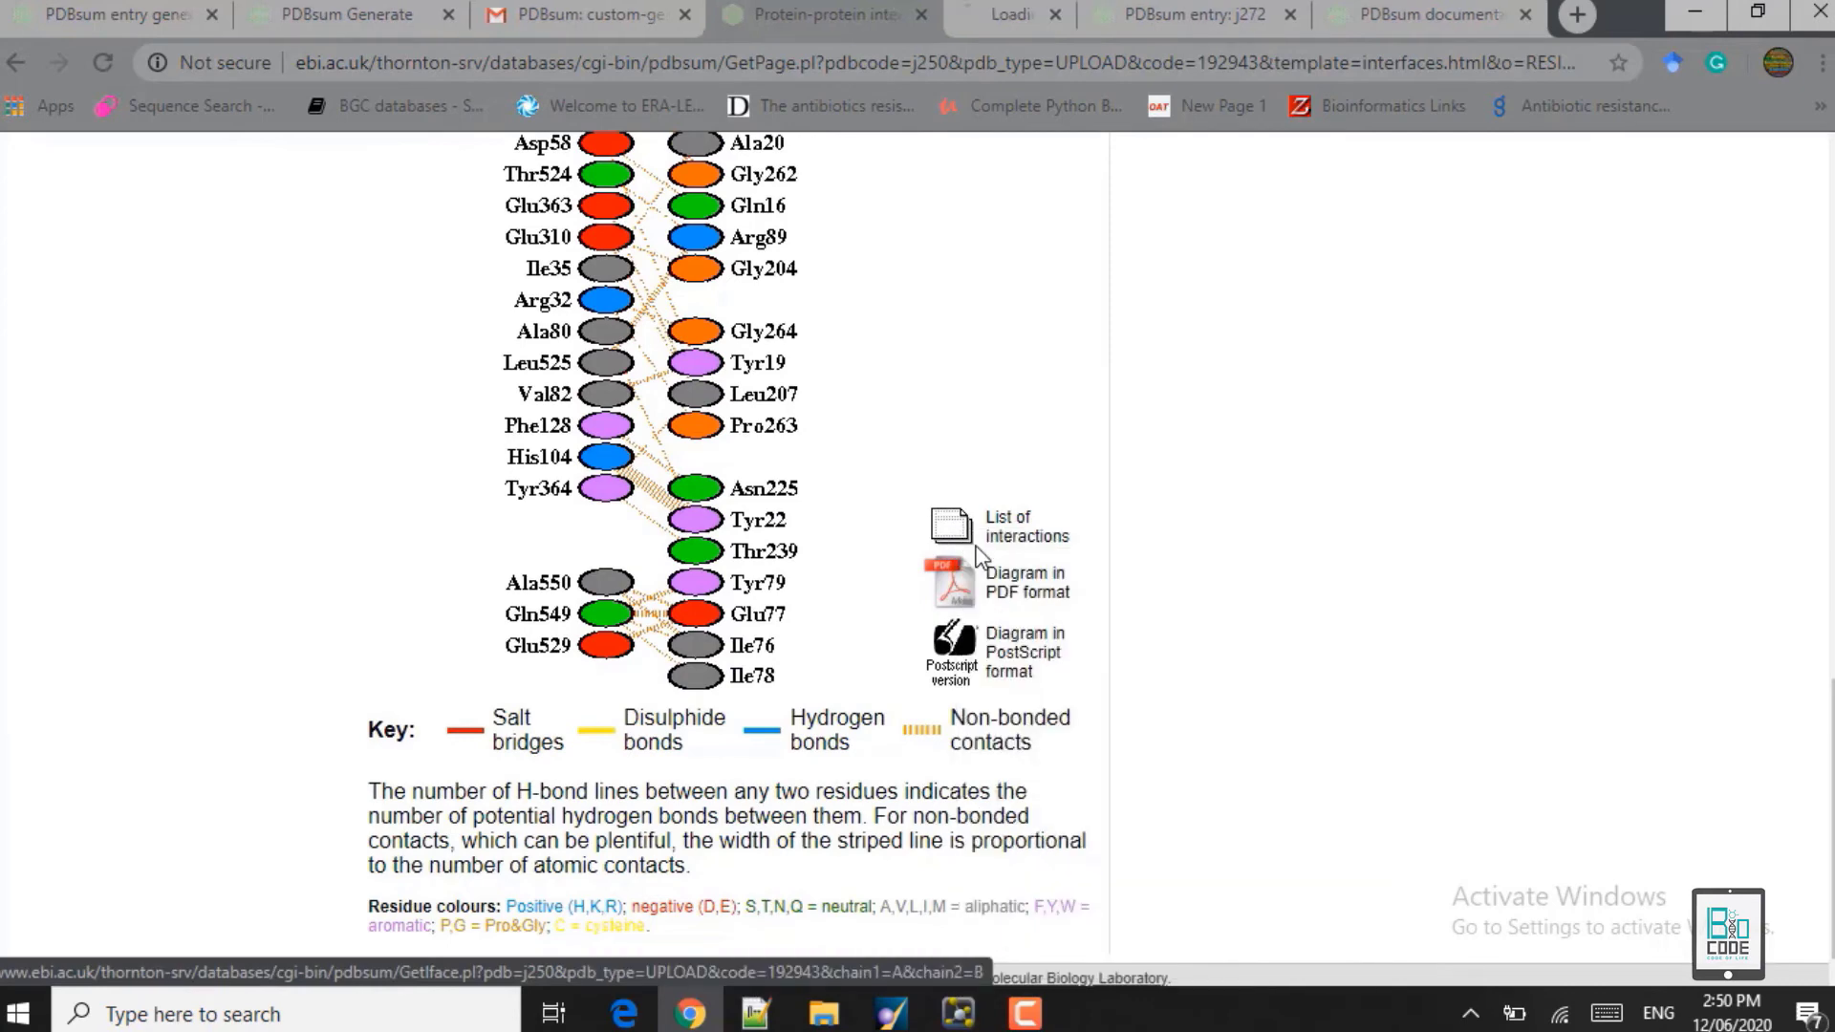
left_click(953, 7)
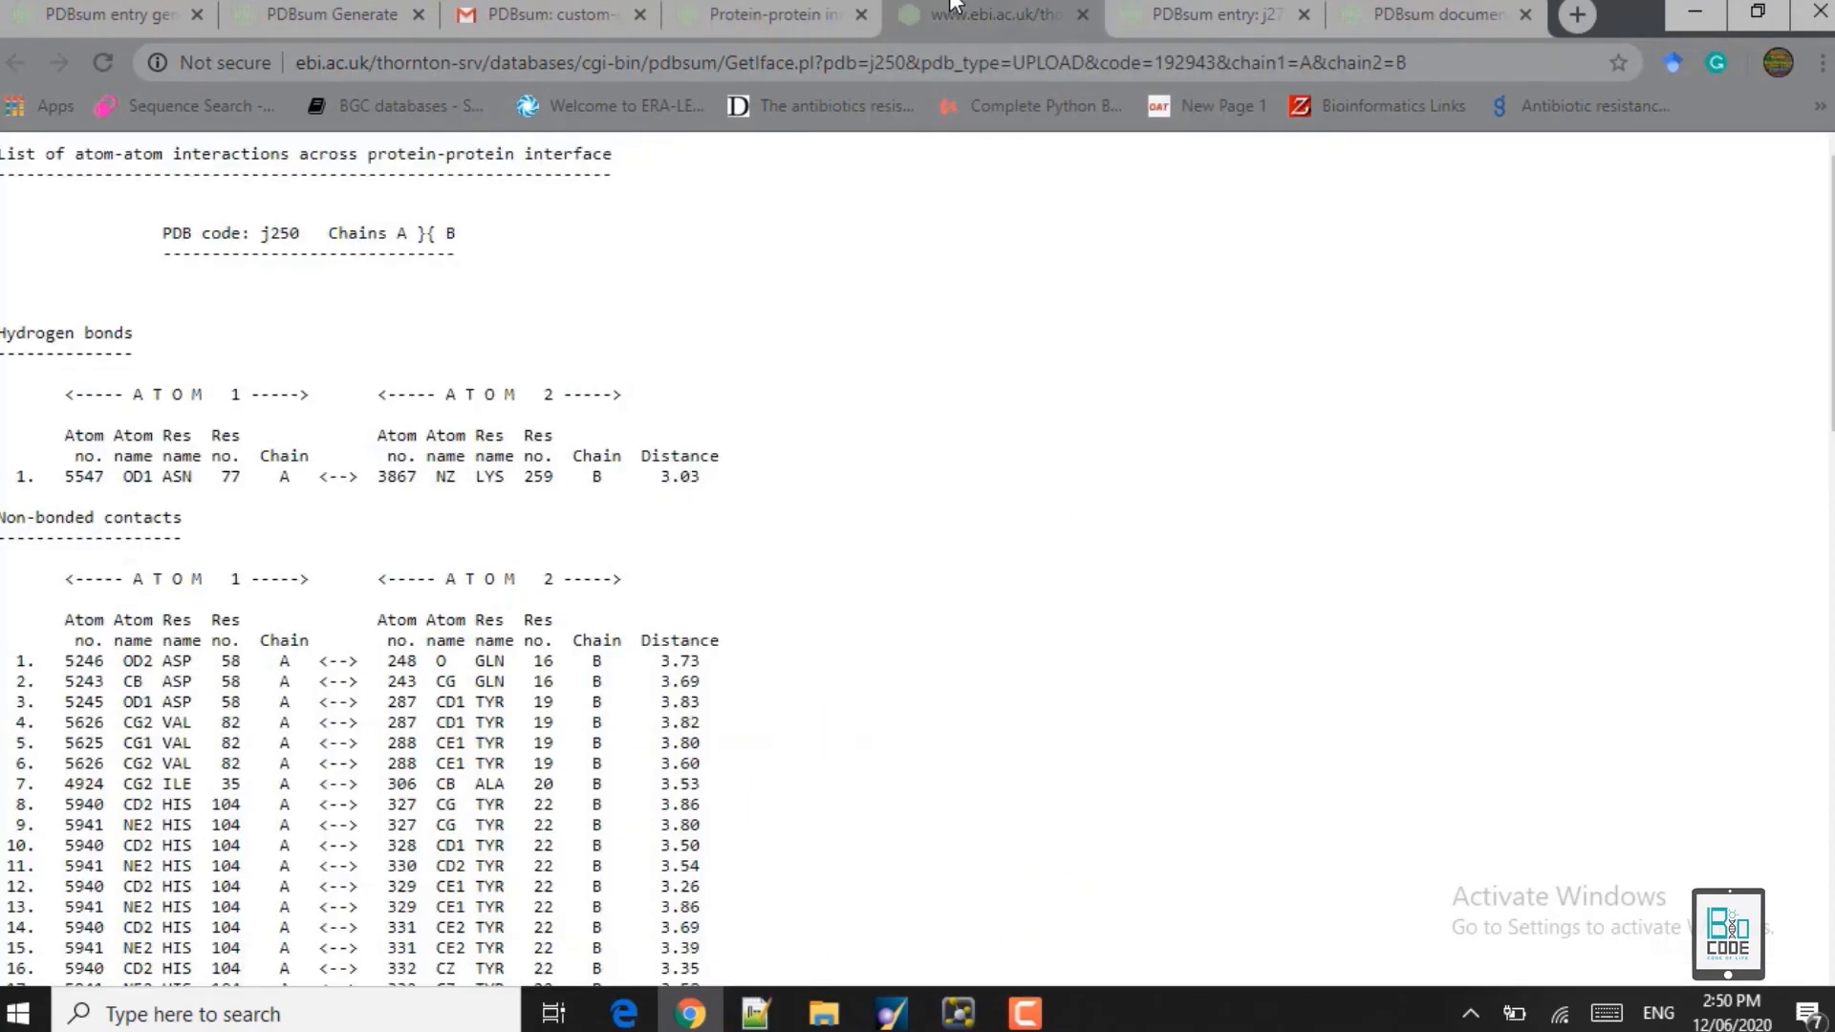
left_click_drag(4, 341, 141, 342)
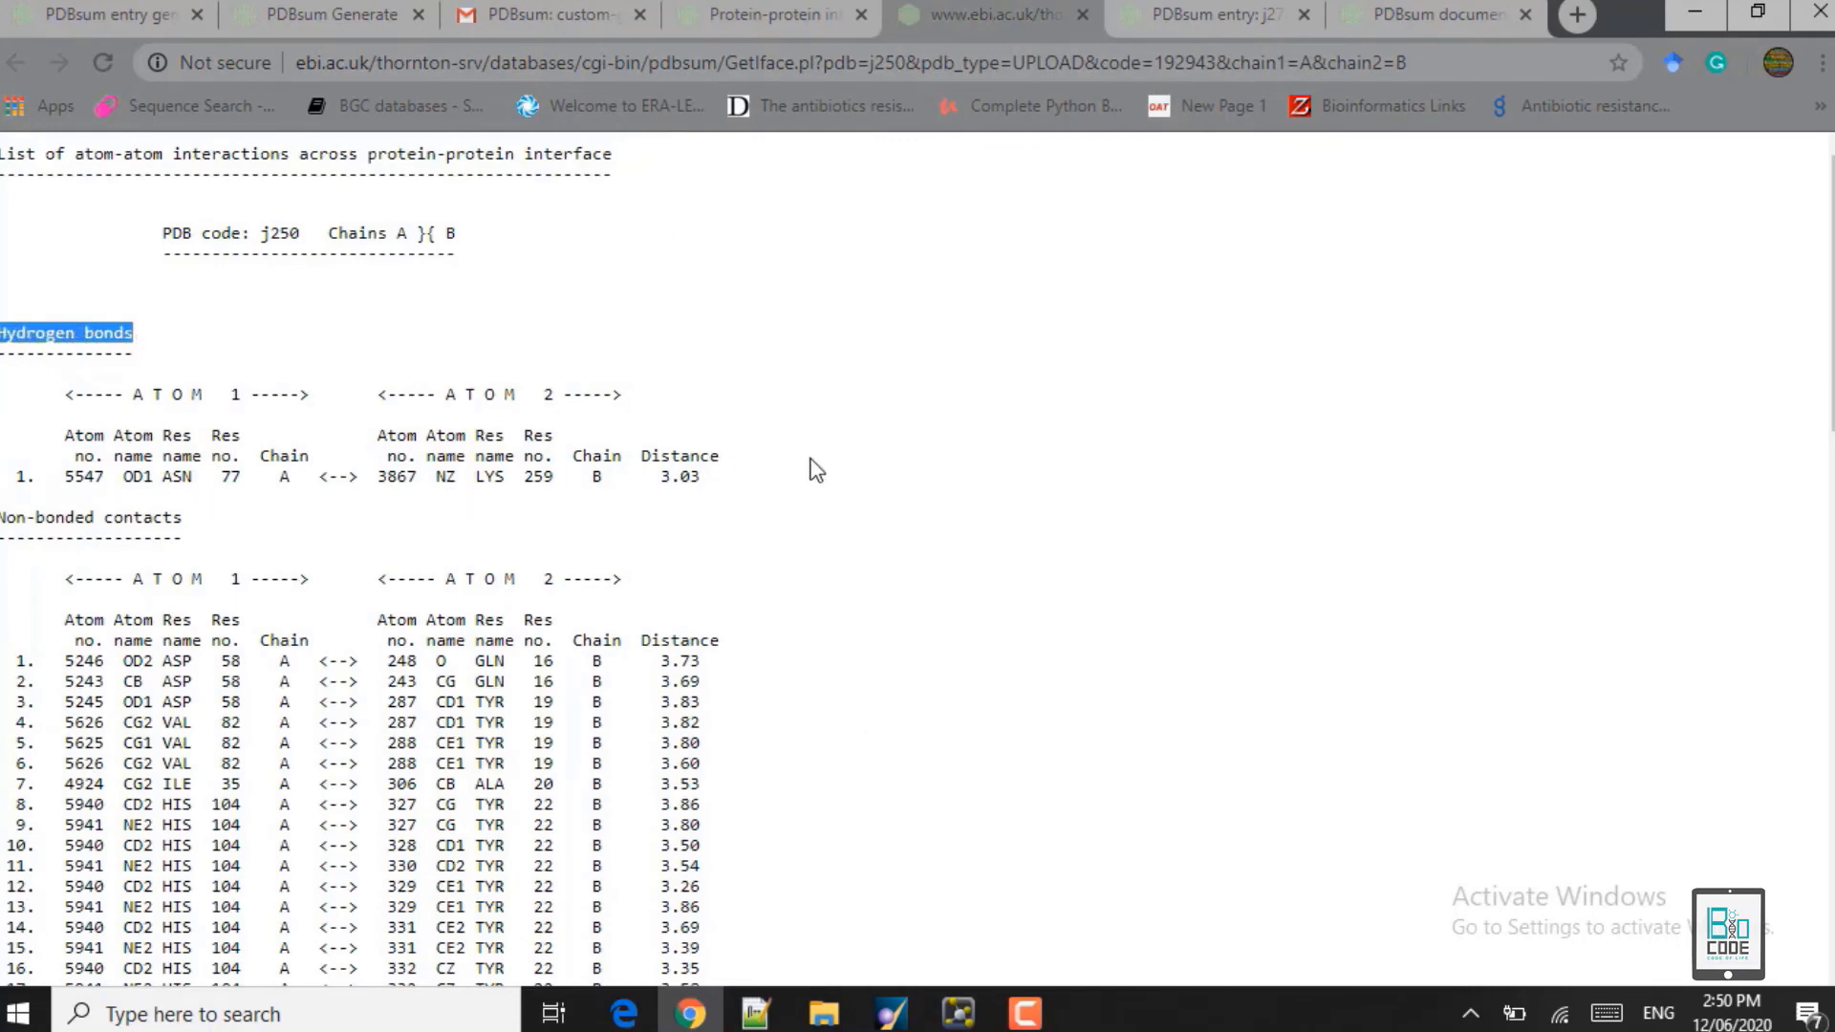
left_click_drag(702, 481, 2, 491)
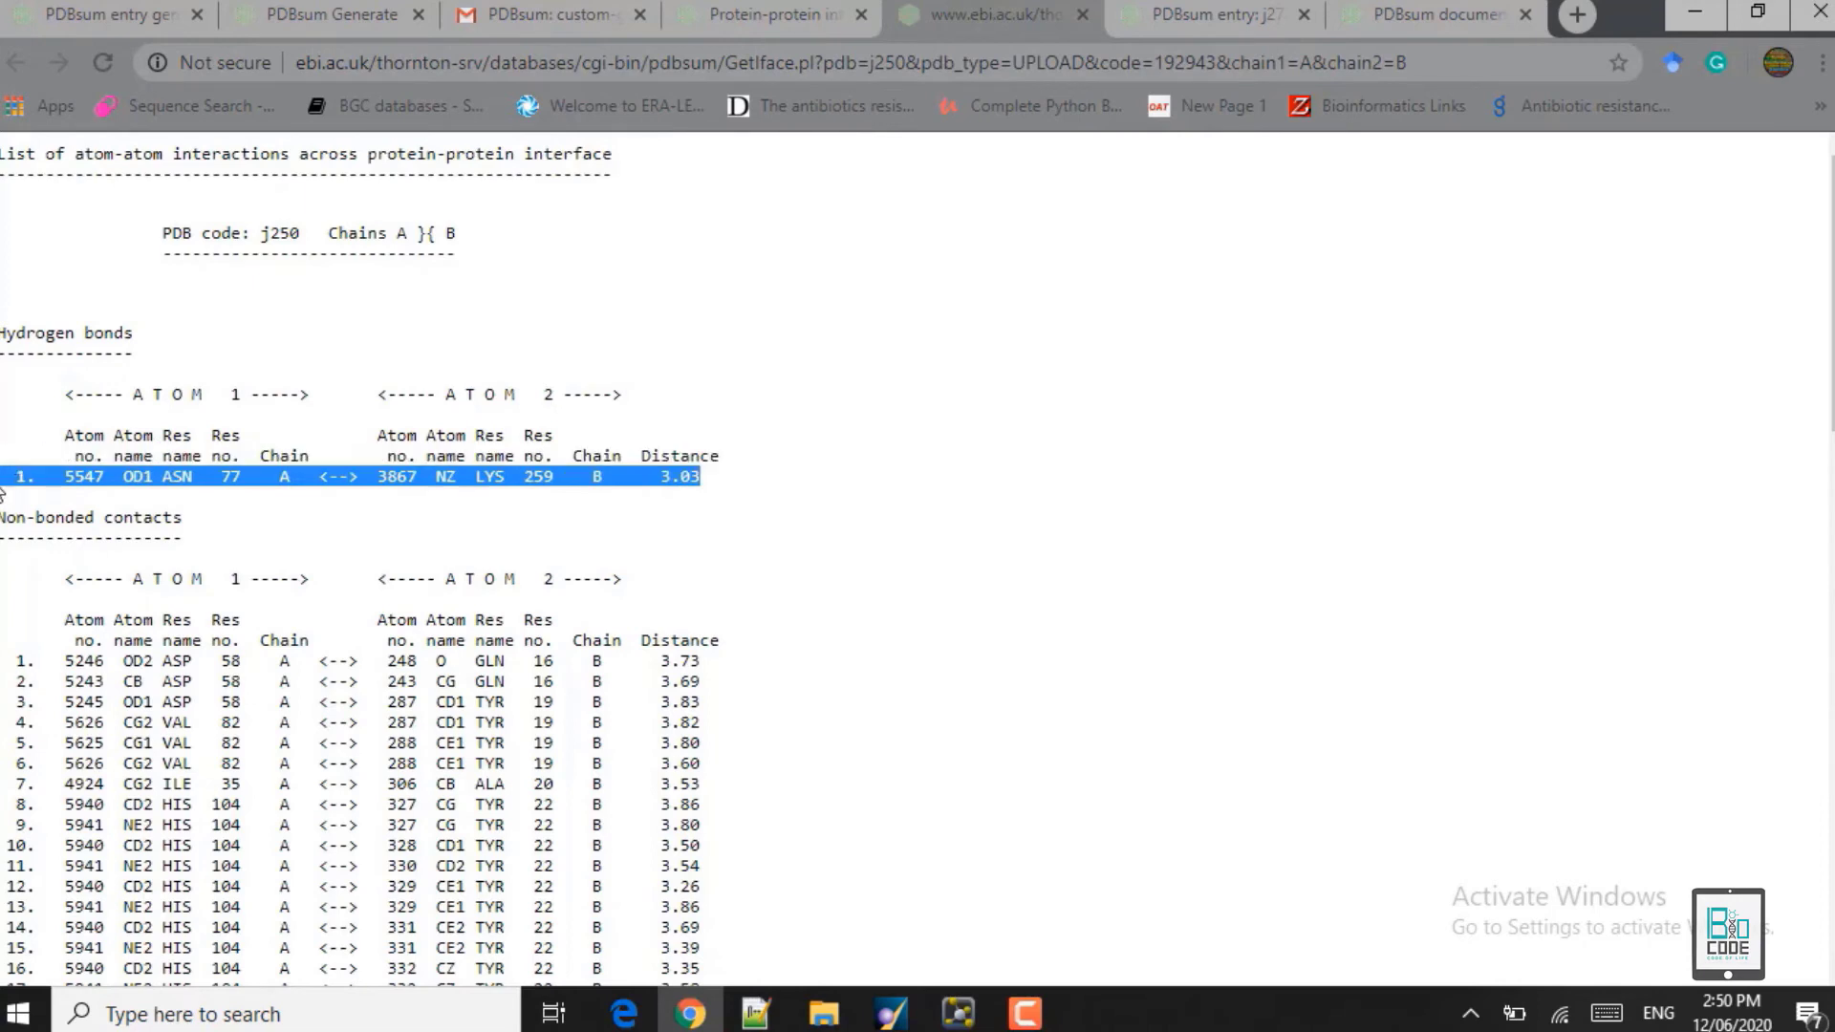
left_click(246, 522)
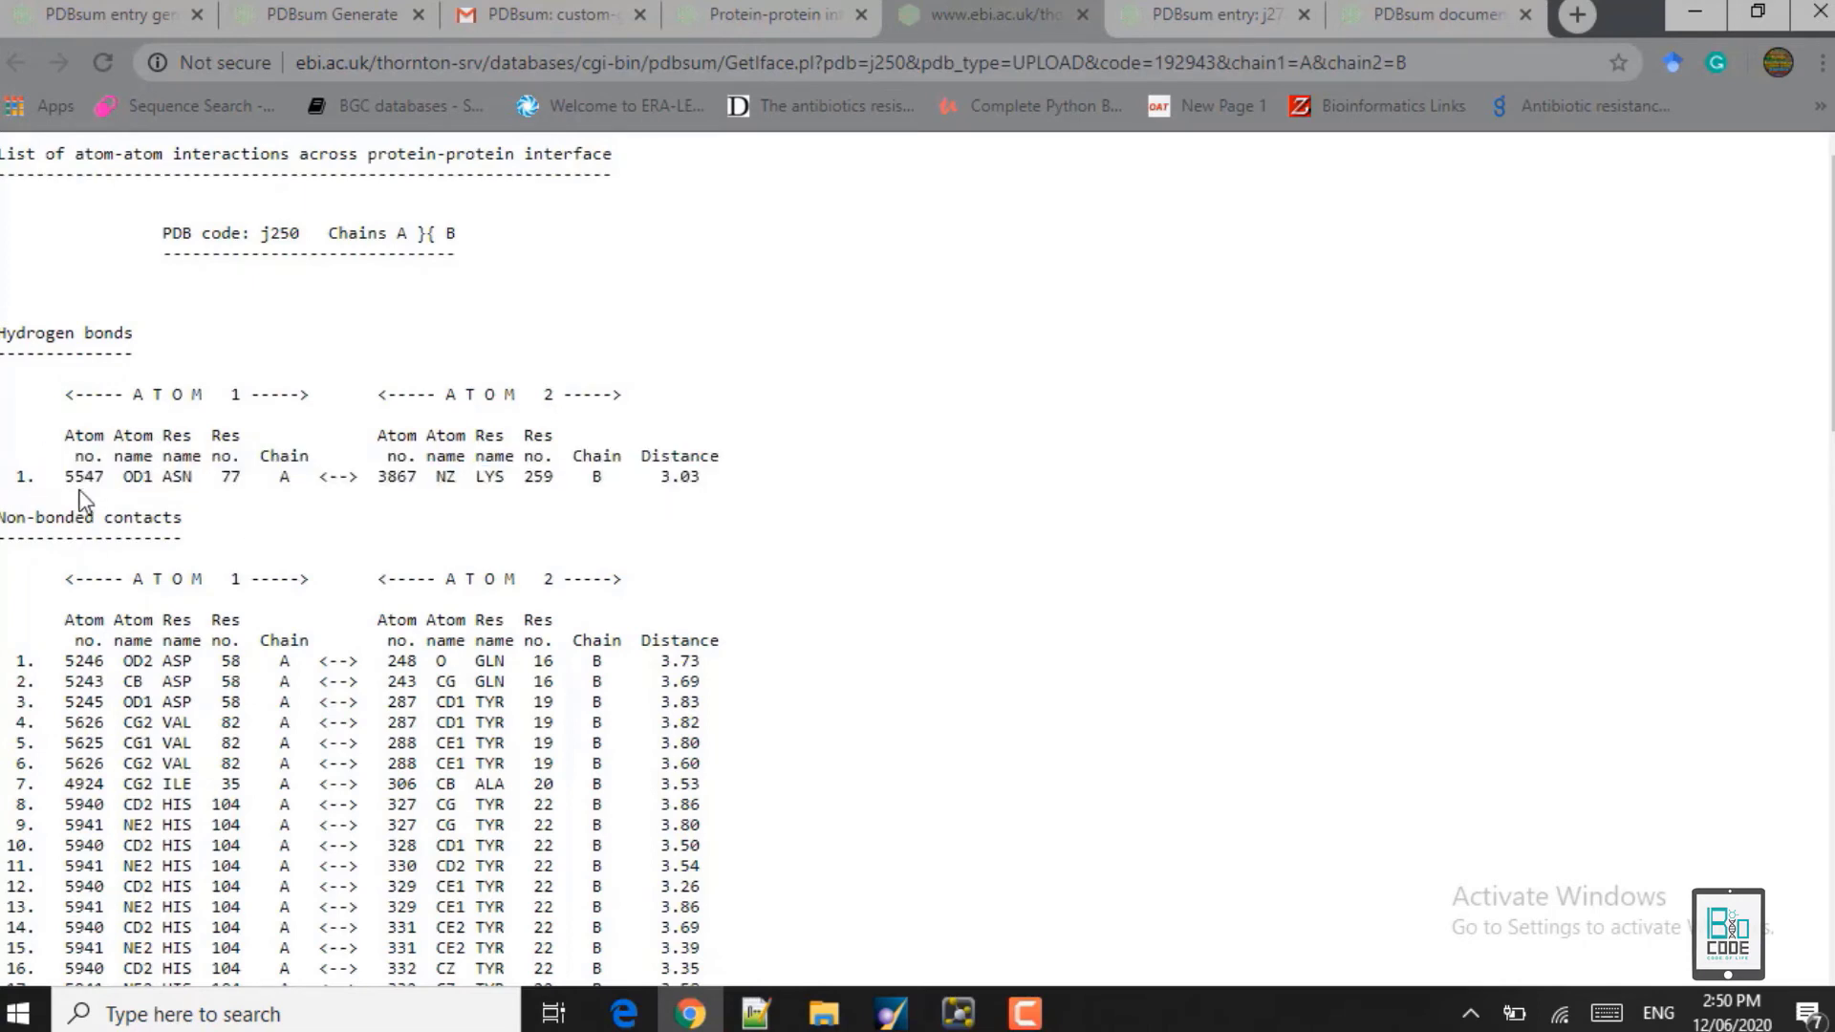
Step: Examine the hydrogen bond row's atom, residue, chain and distance entries for both interacting atoms
left_click_drag(64, 476, 169, 478)
left_click_drag(242, 480, 222, 480)
left_click_drag(272, 478, 282, 478)
left_click_drag(380, 468, 651, 475)
left_click_drag(3, 332, 764, 495)
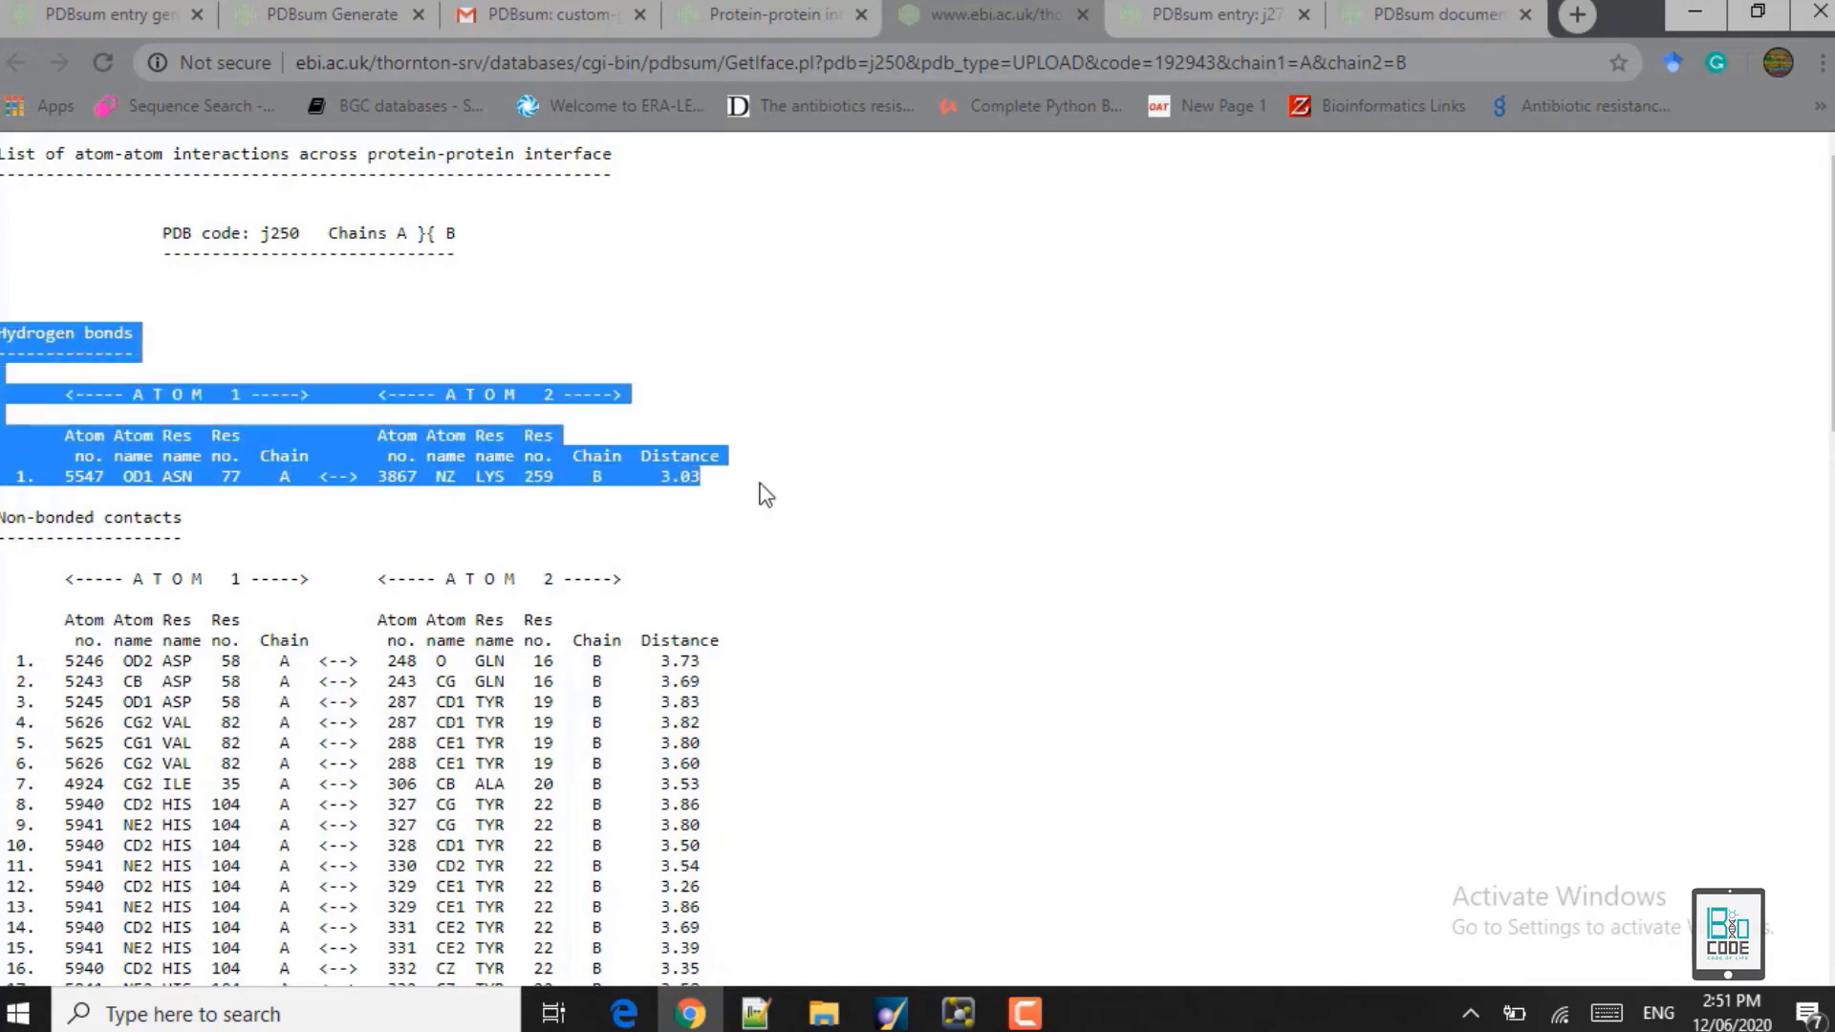
left_click(329, 513)
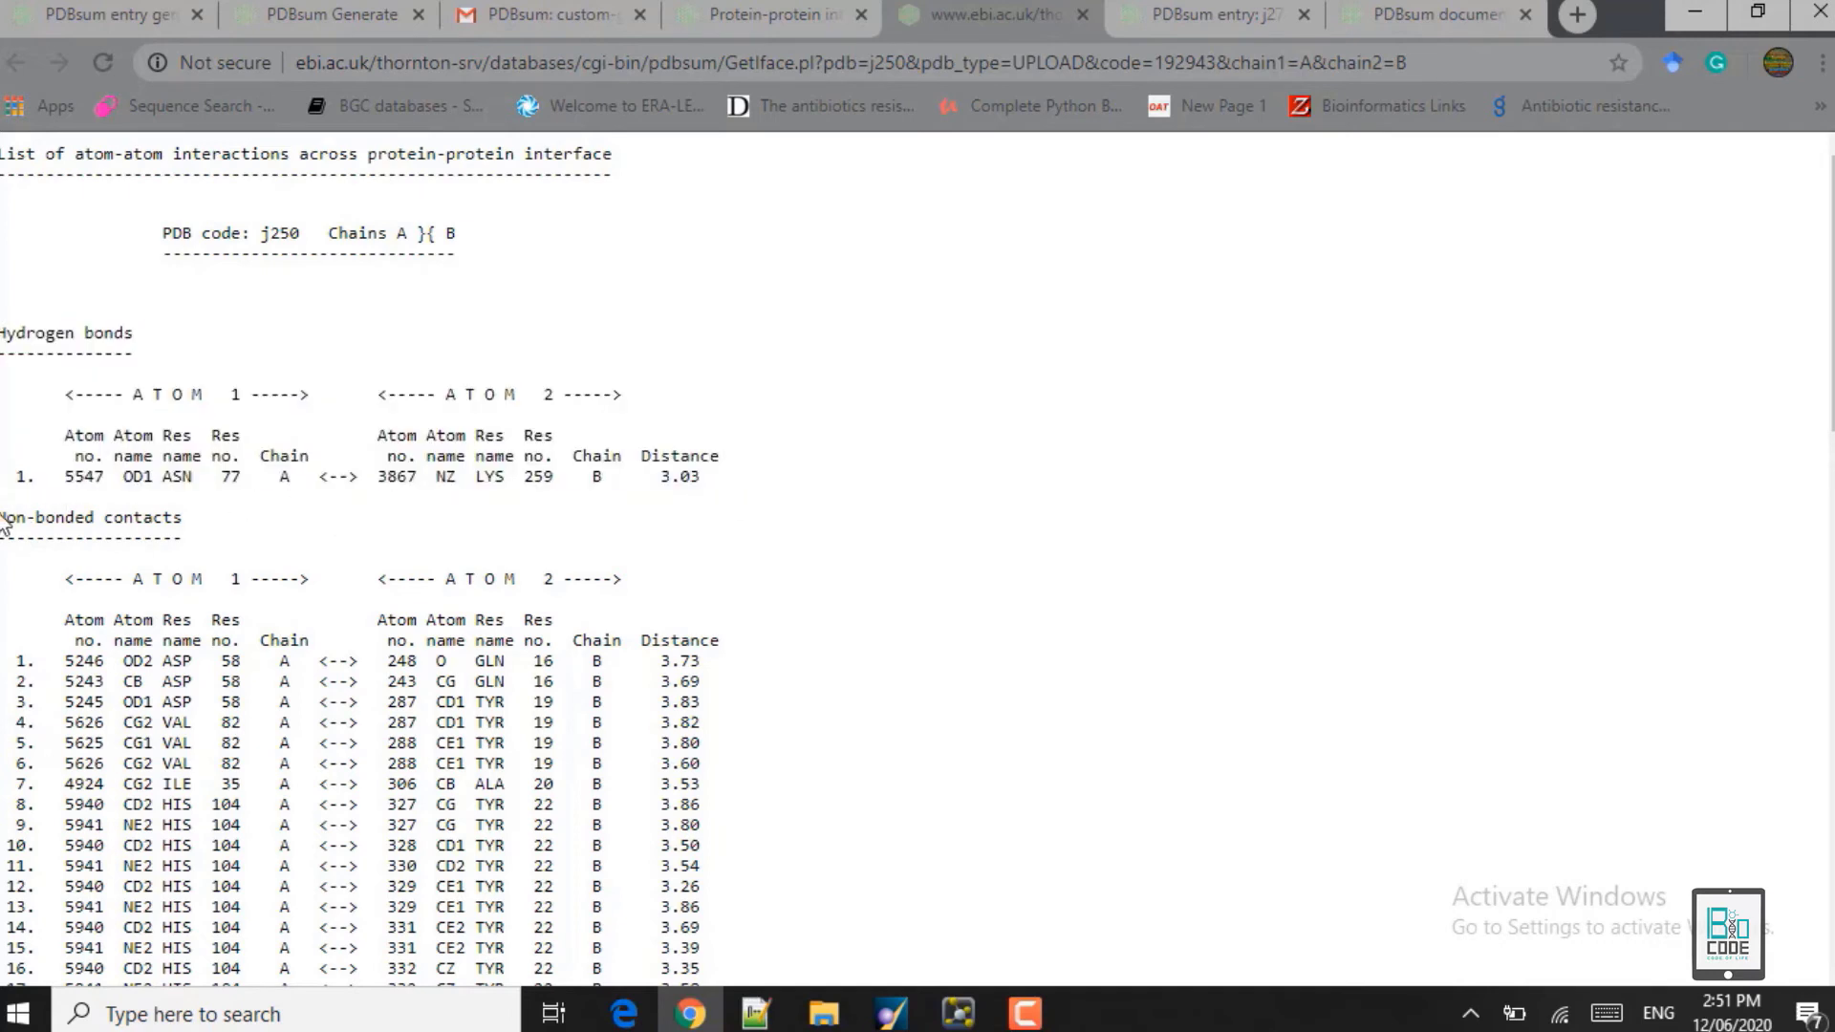
Step: Examine the non-bonded contacts table and the hydrogen bond and non-bonded contact totals at the end of the list
left_click_drag(2, 511, 162, 639)
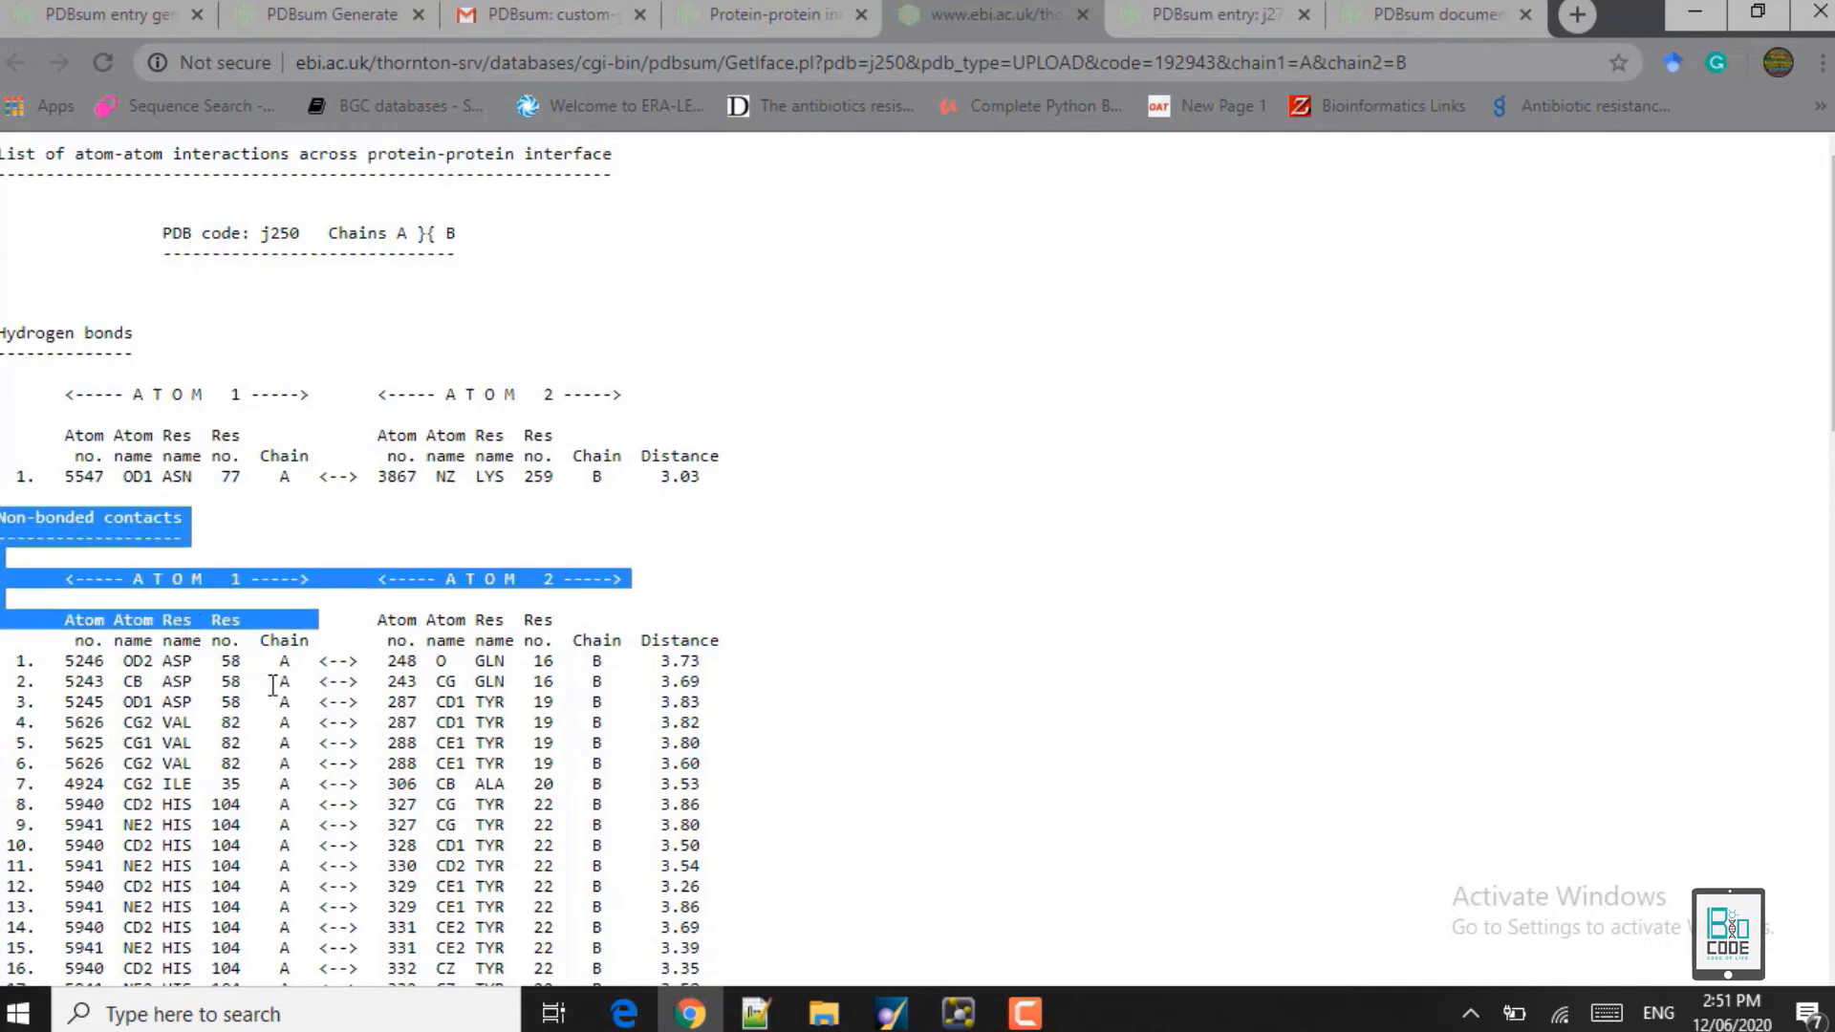
left_click(1724, 532)
left_click_drag(1830, 287, 1830, 850)
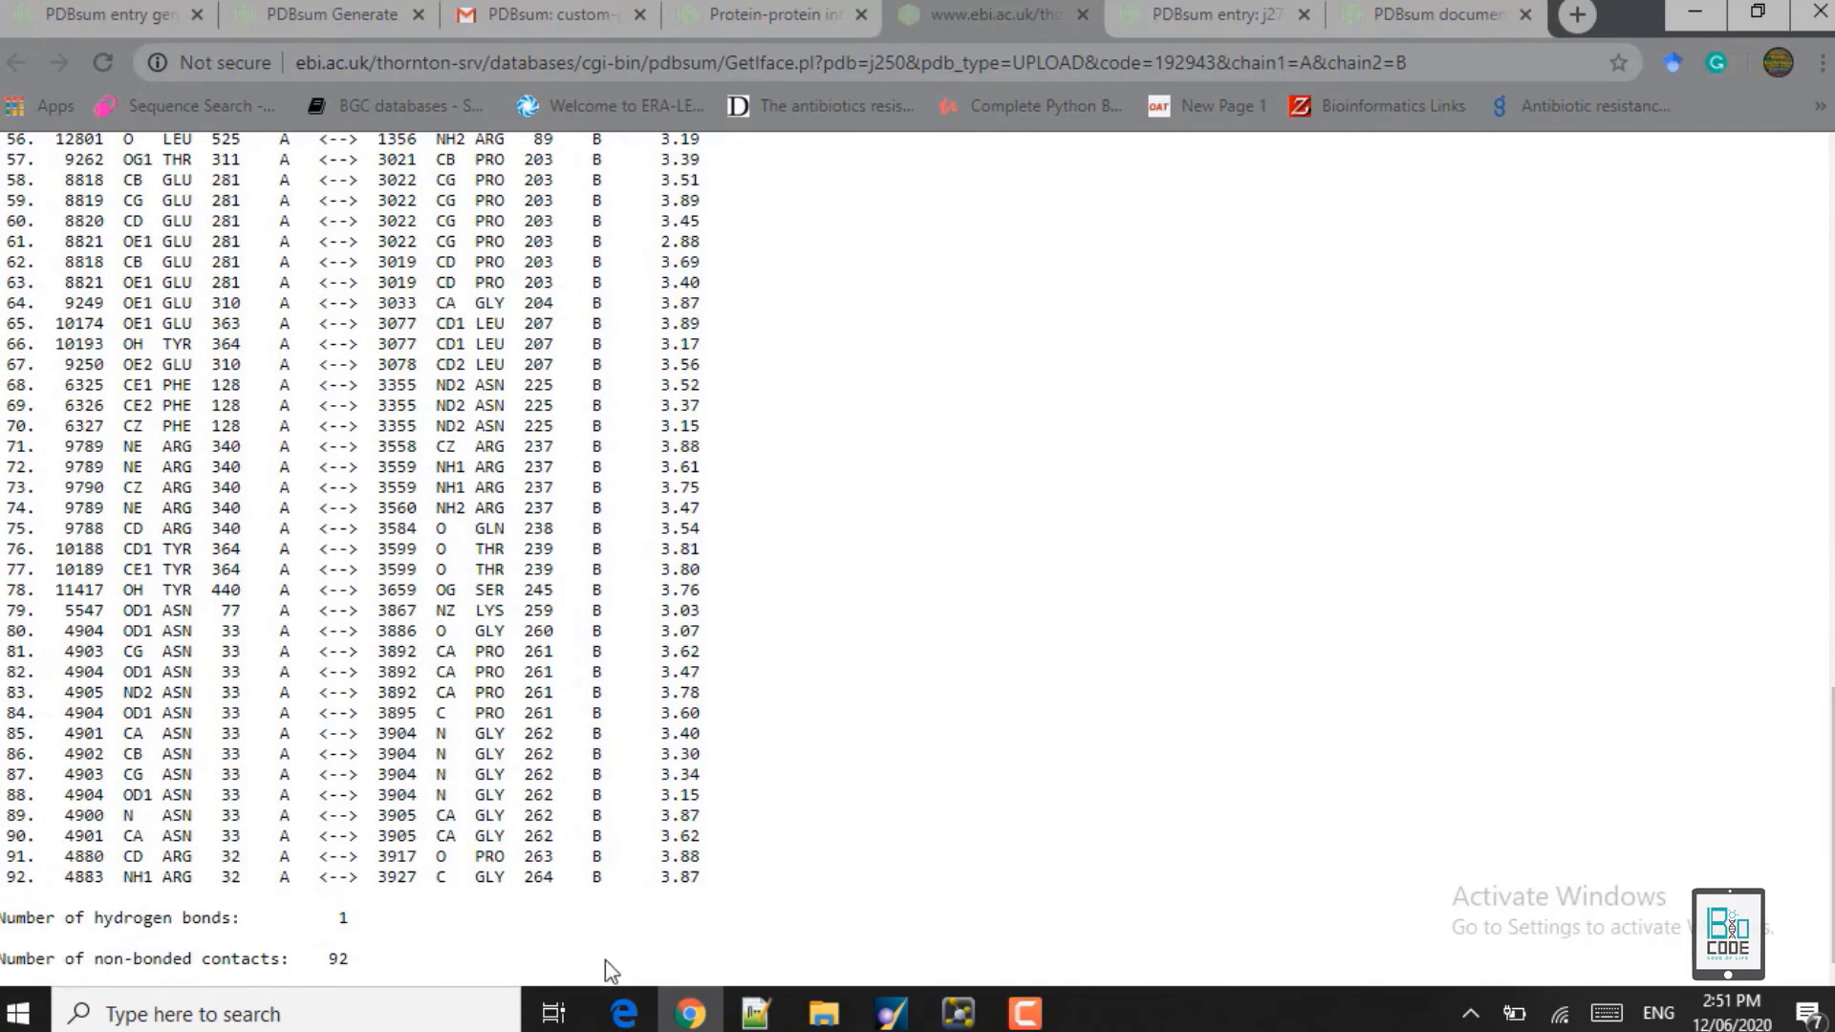
mouse_move(3, 928)
left_mouse_down()
mouse_move(371, 942)
mouse_move(2, 960)
left_mouse_up()
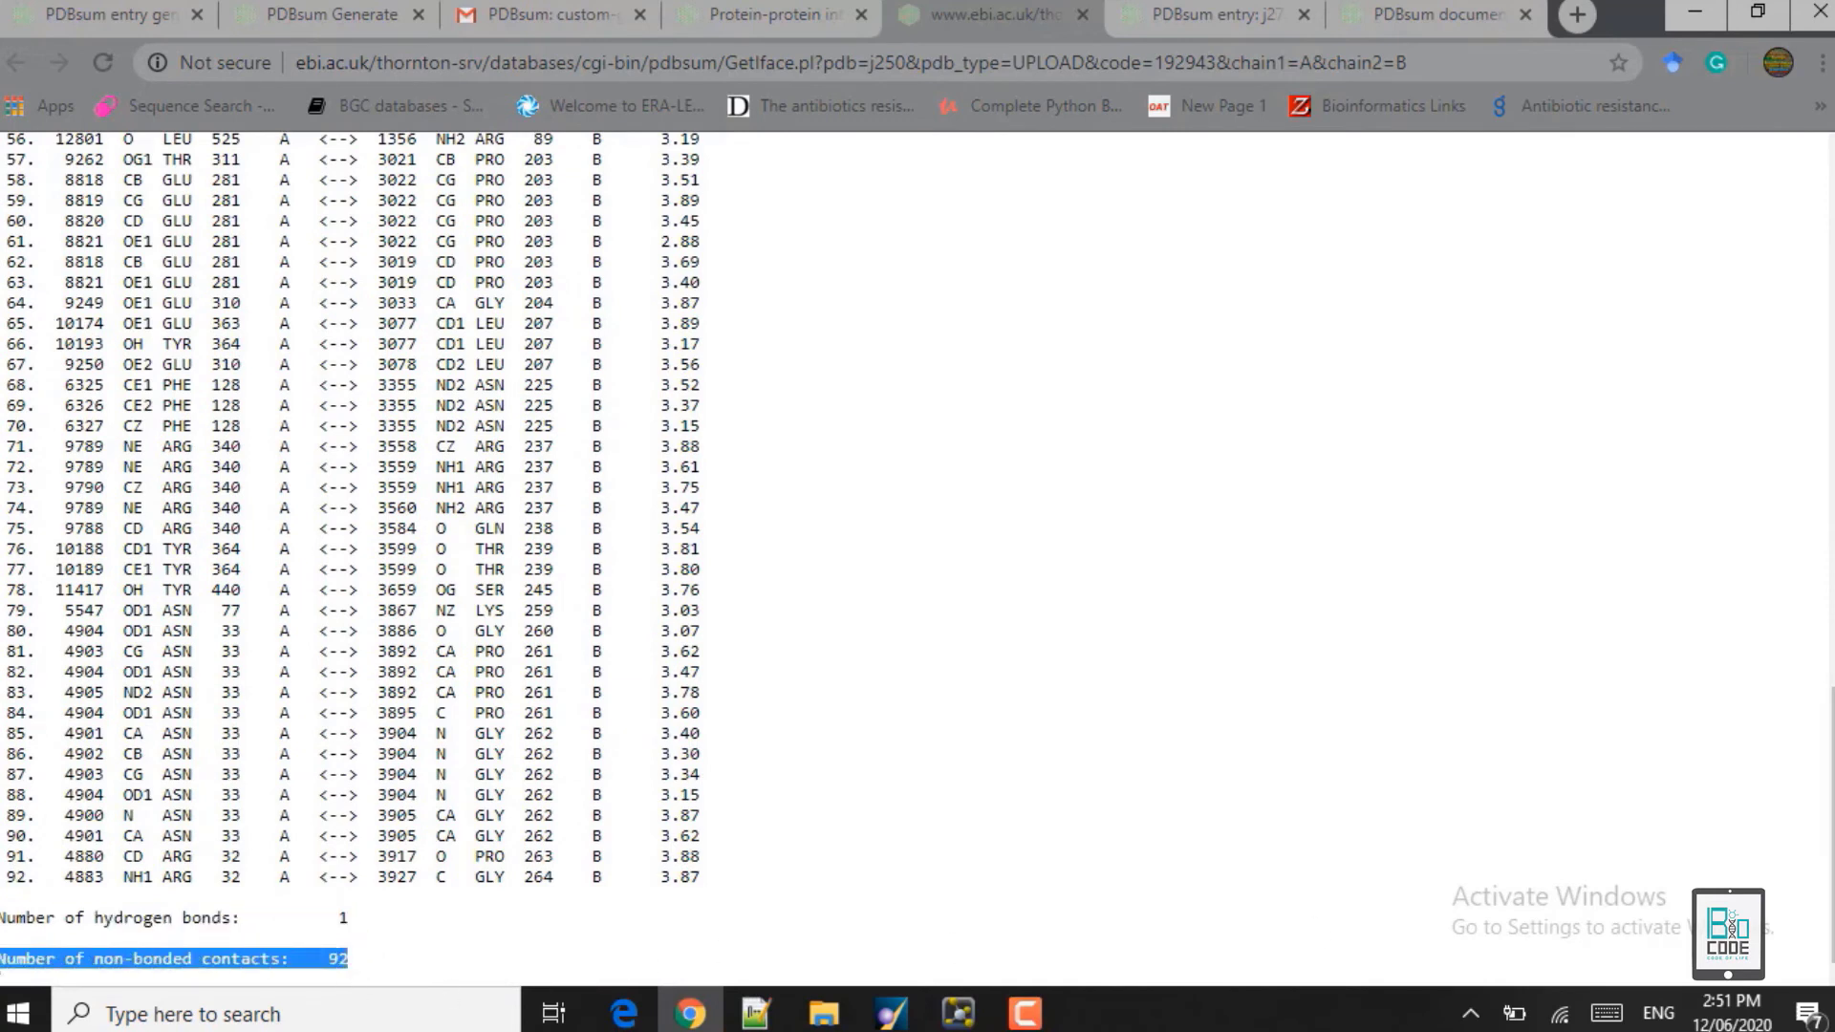
left_click(395, 973)
left_click_drag(358, 925, 2, 928)
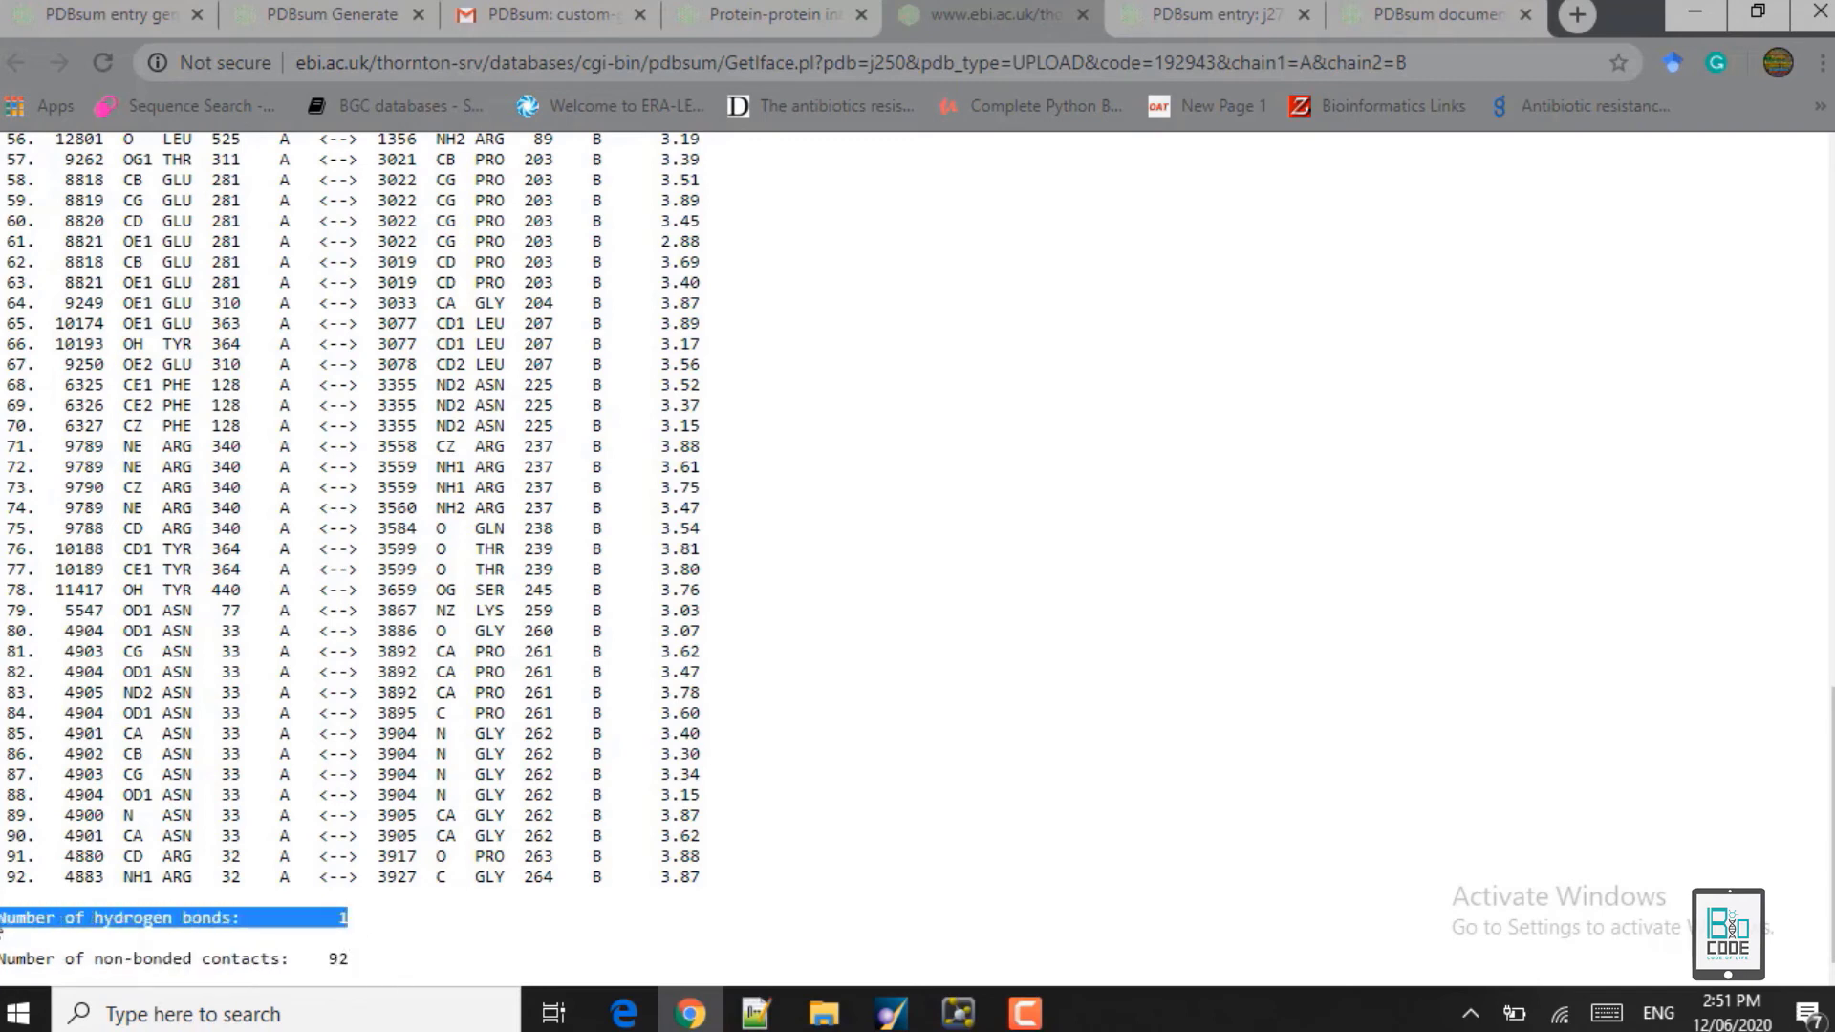
left_click(370, 927)
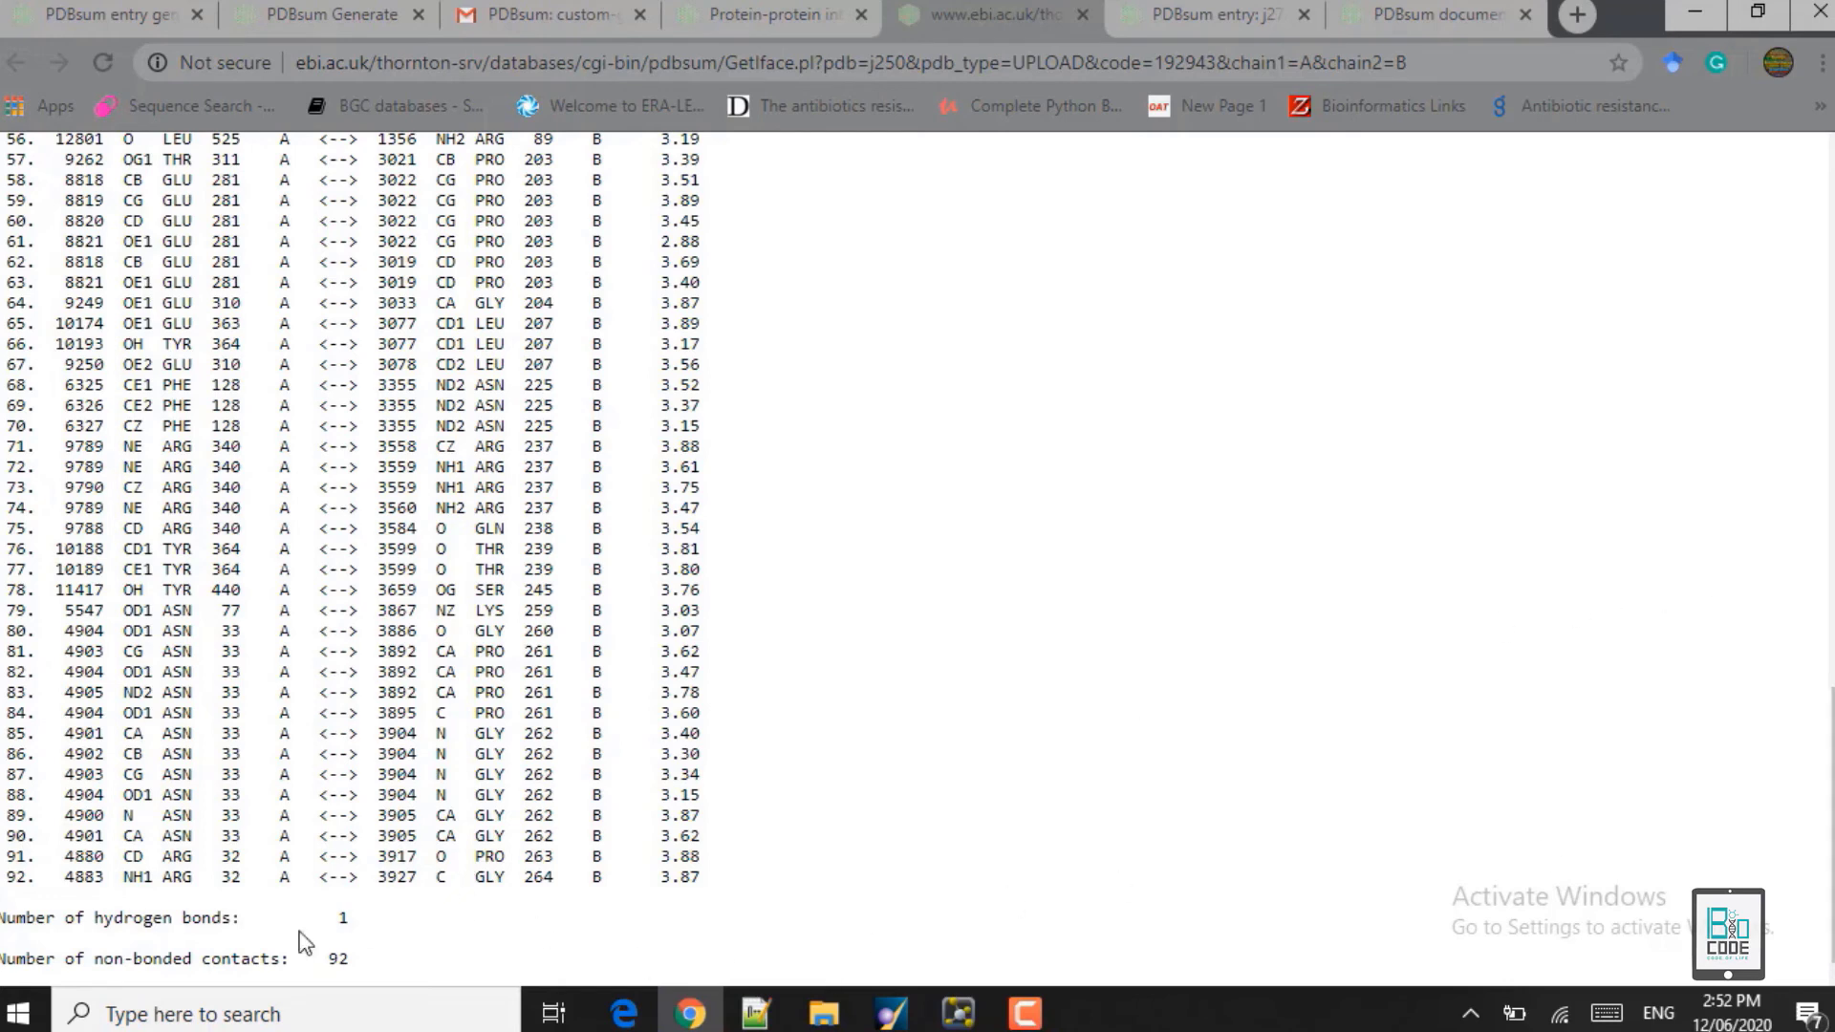
left_click_drag(352, 919, 2, 920)
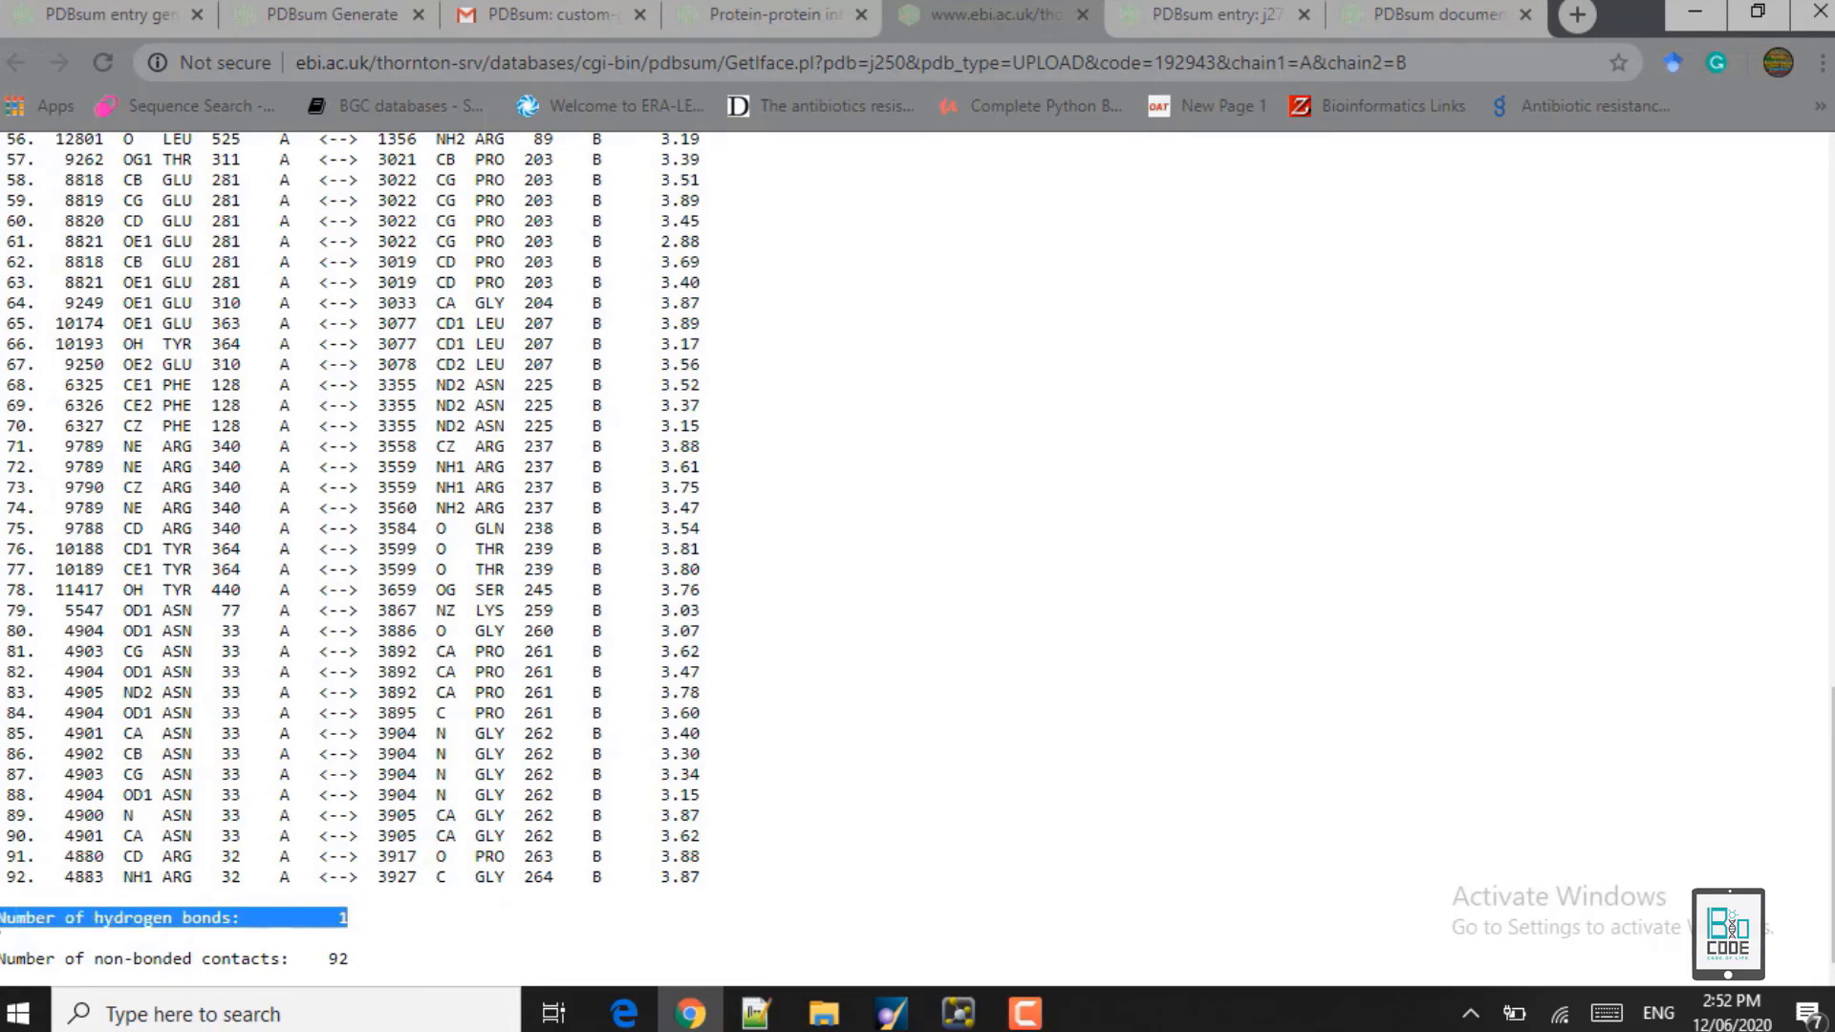
Step: Return to the protein-protein interface page and close the interaction list page
left_click_drag(1829, 838, 1829, 293)
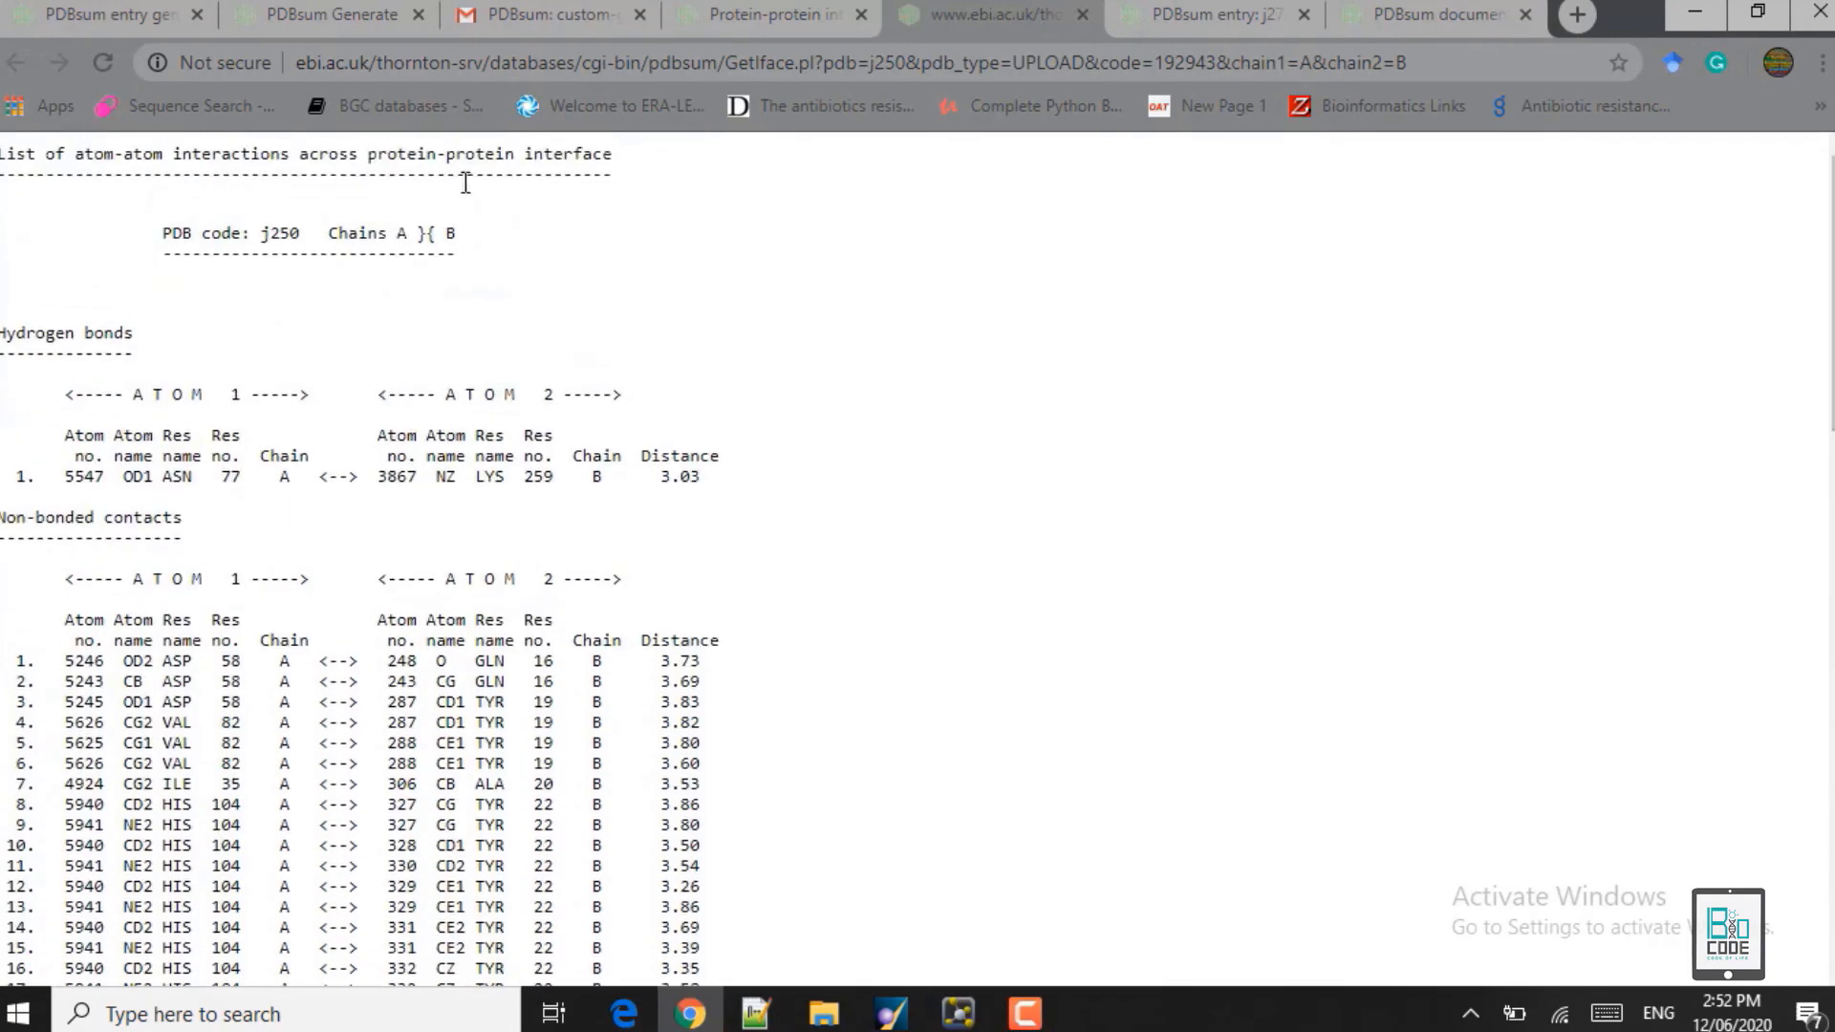
left_click(820, 11)
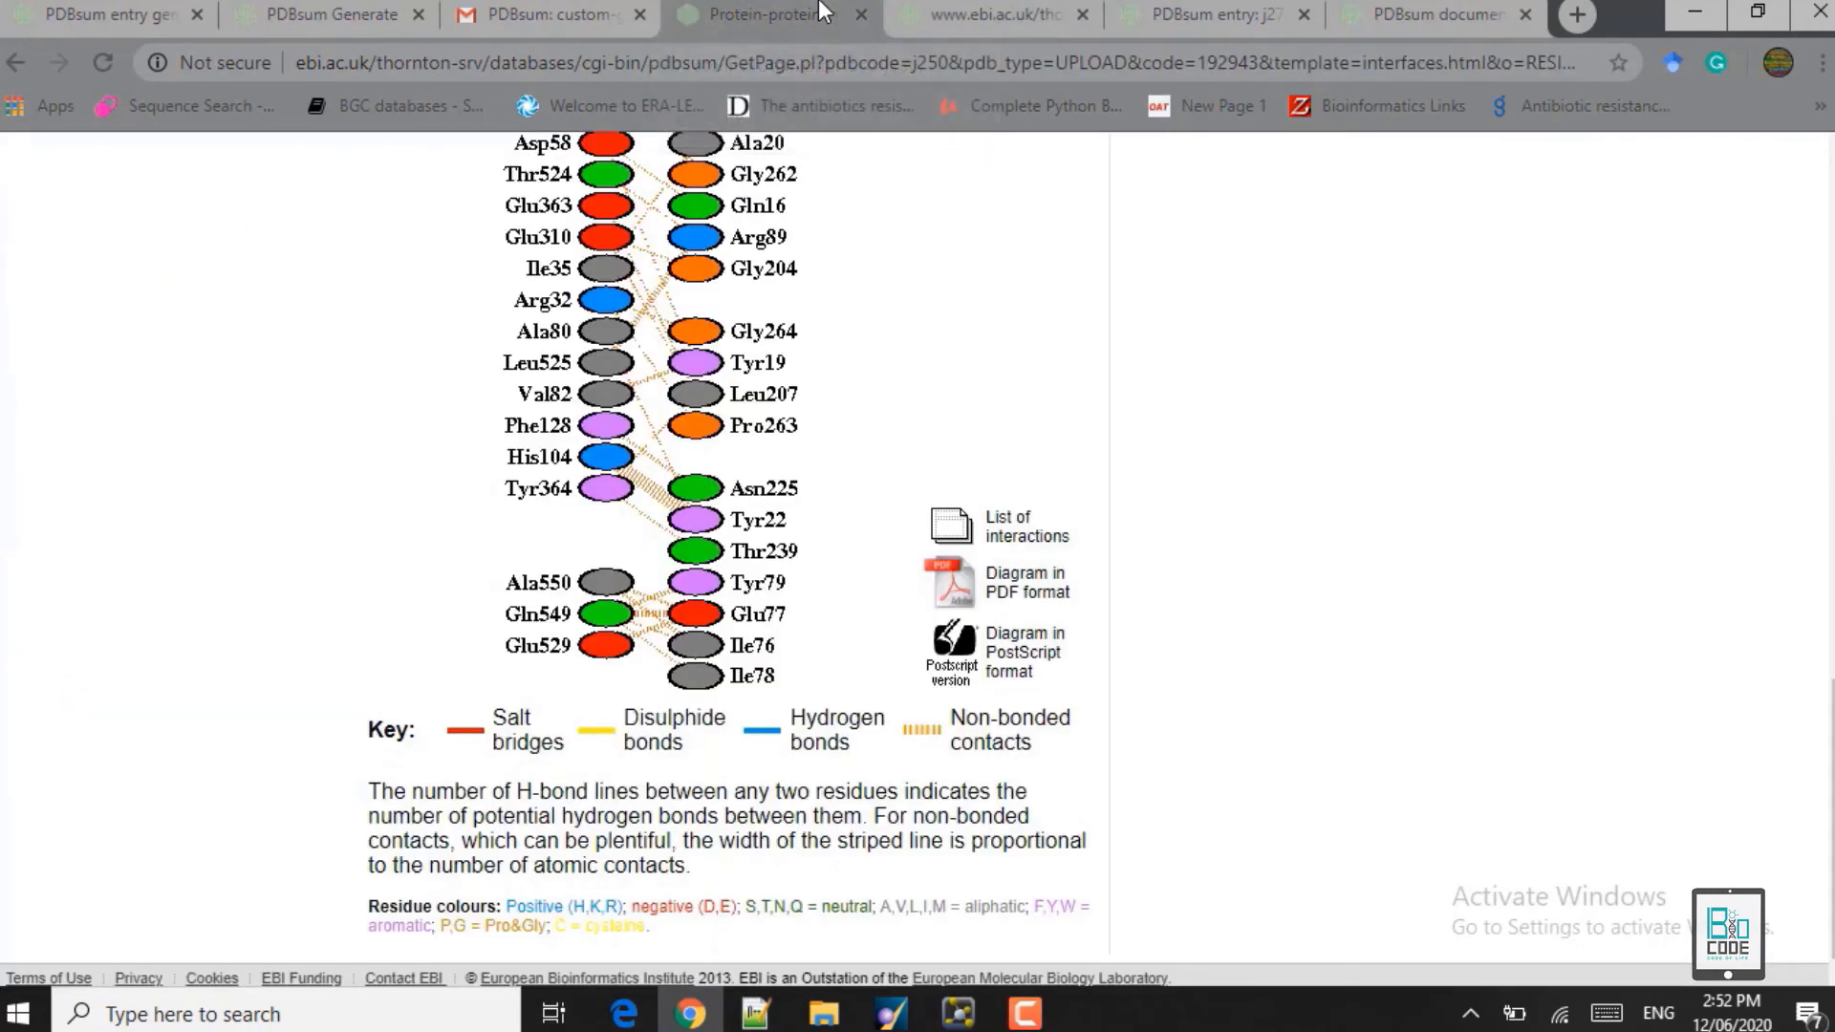
left_click(1081, 11)
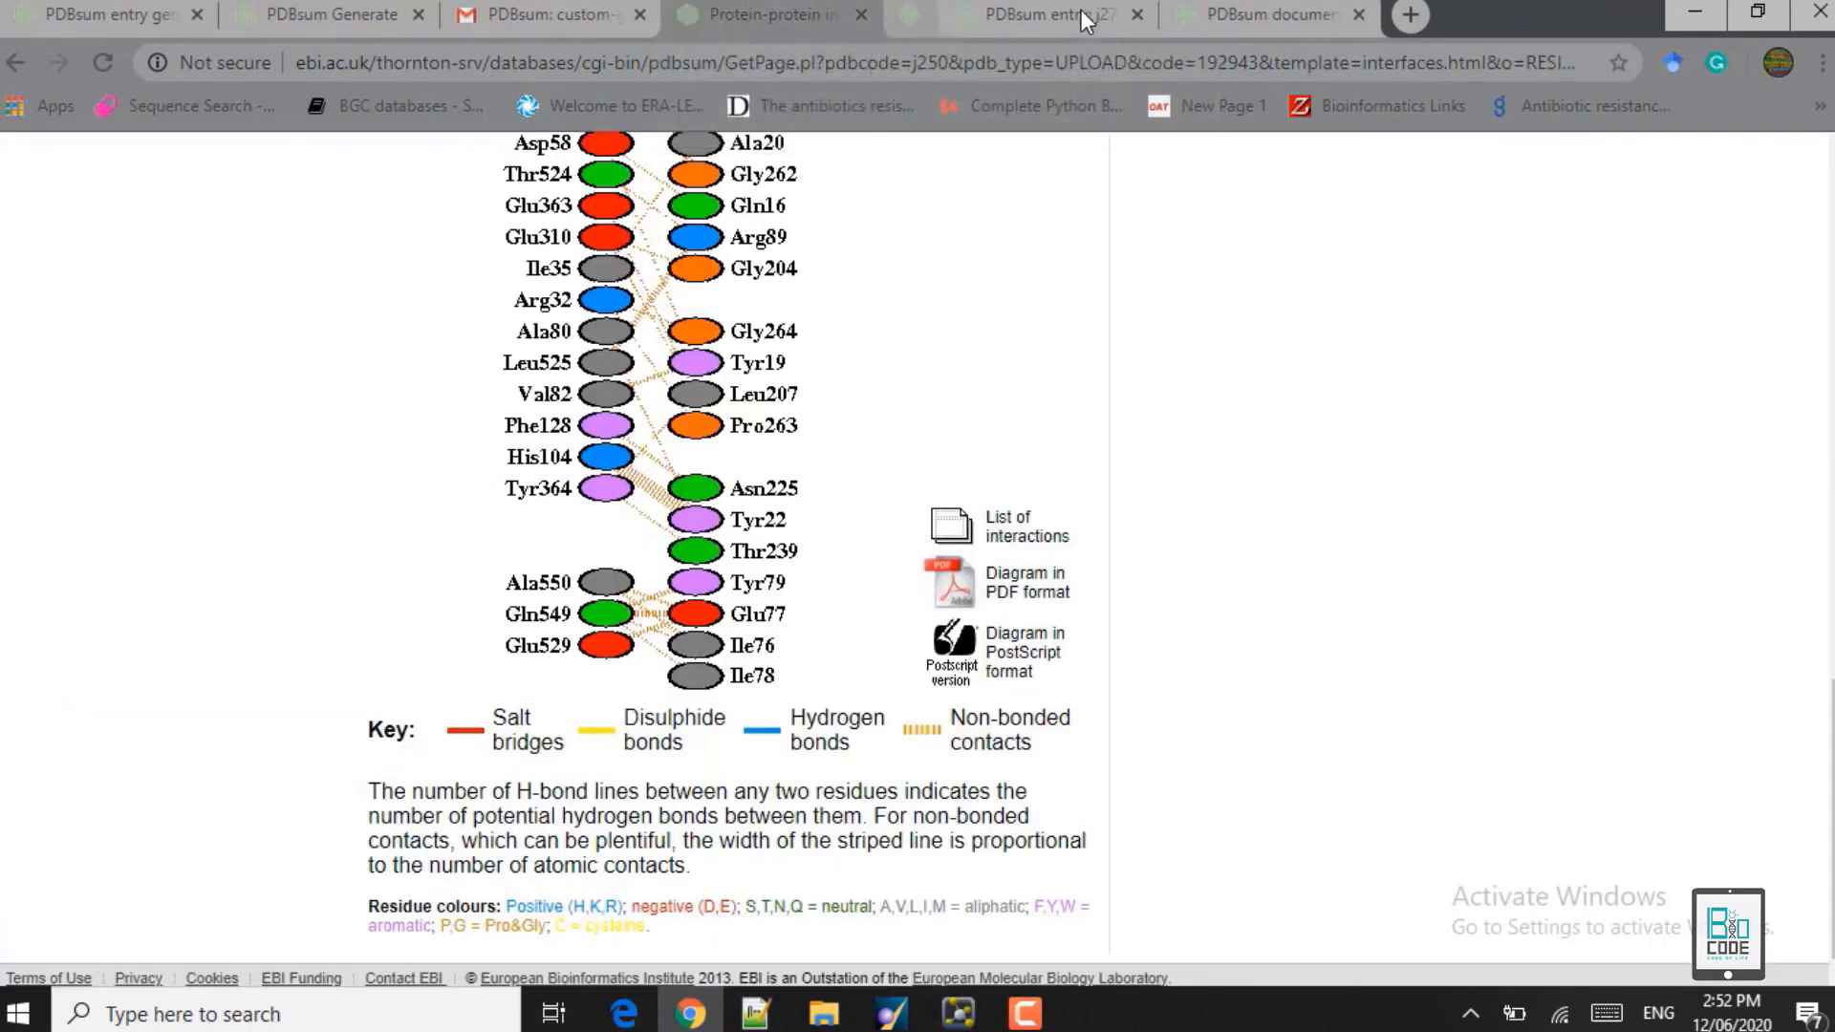
Step: View the residue interaction diagram in PDF format and return to the protein-protein interface page
left_click(962, 585)
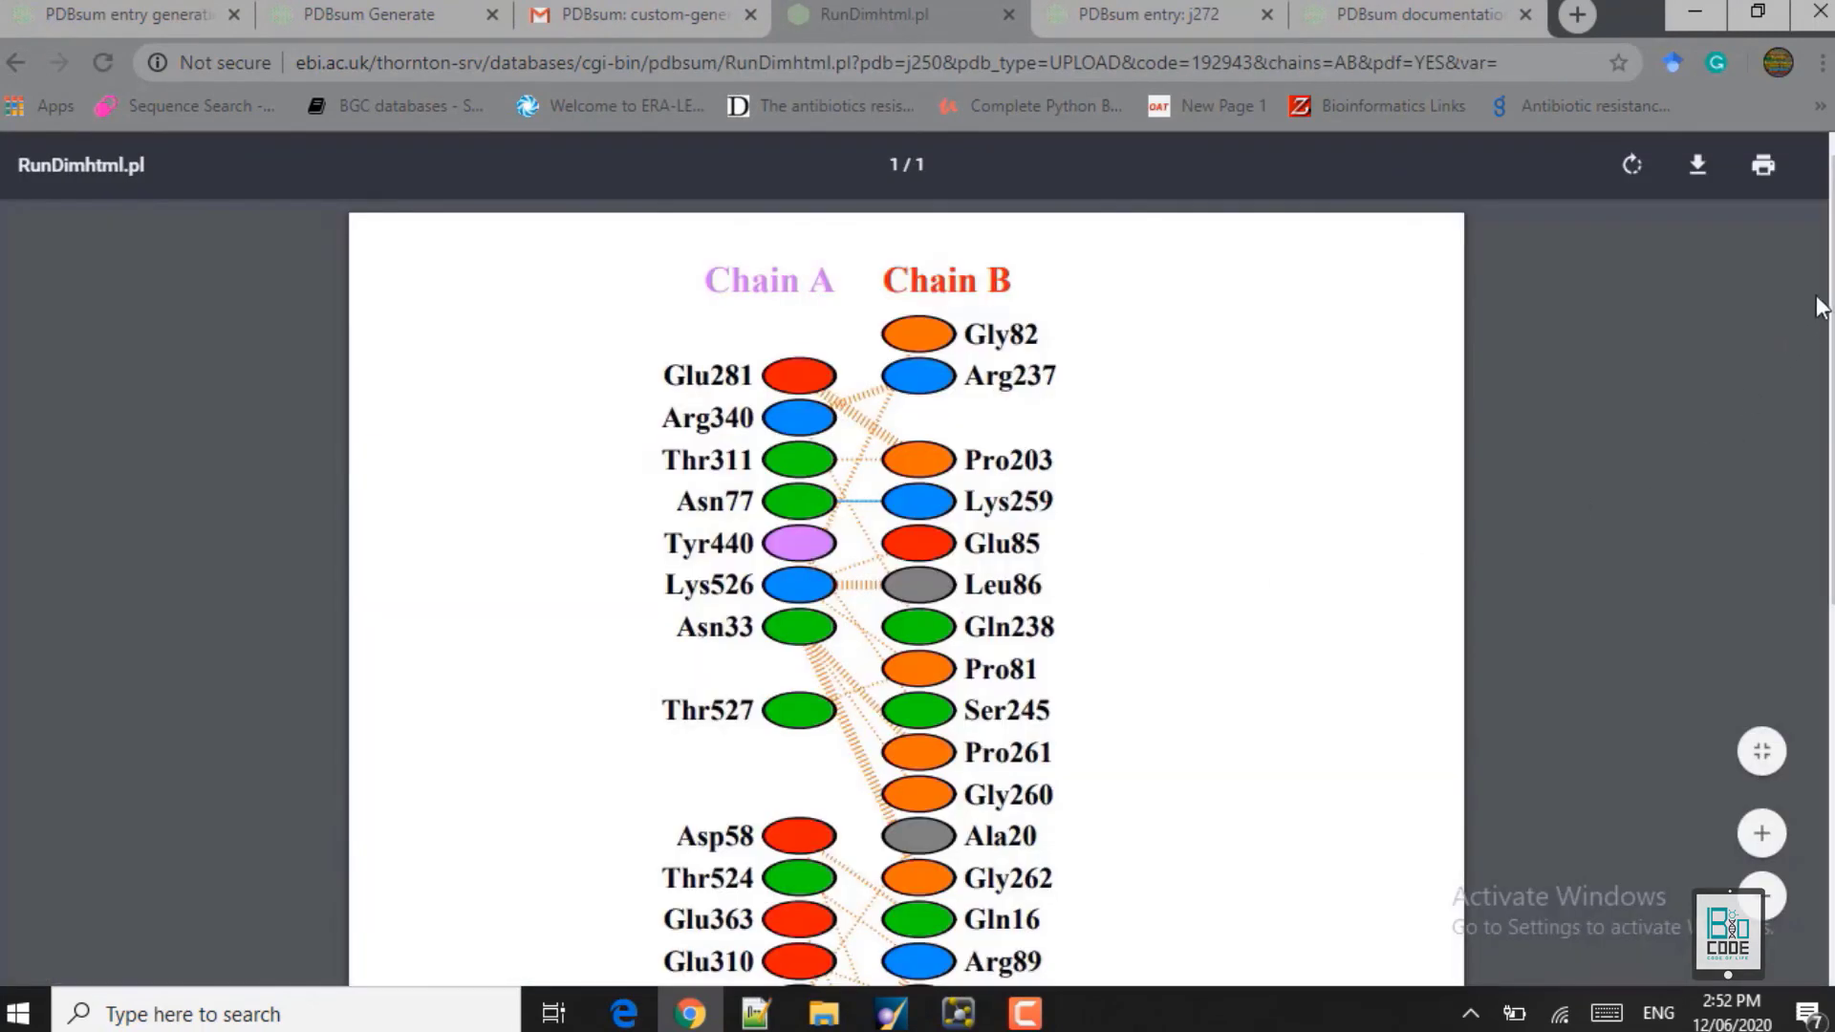
left_click_drag(1825, 306, 1816, 164)
left_click(5, 69)
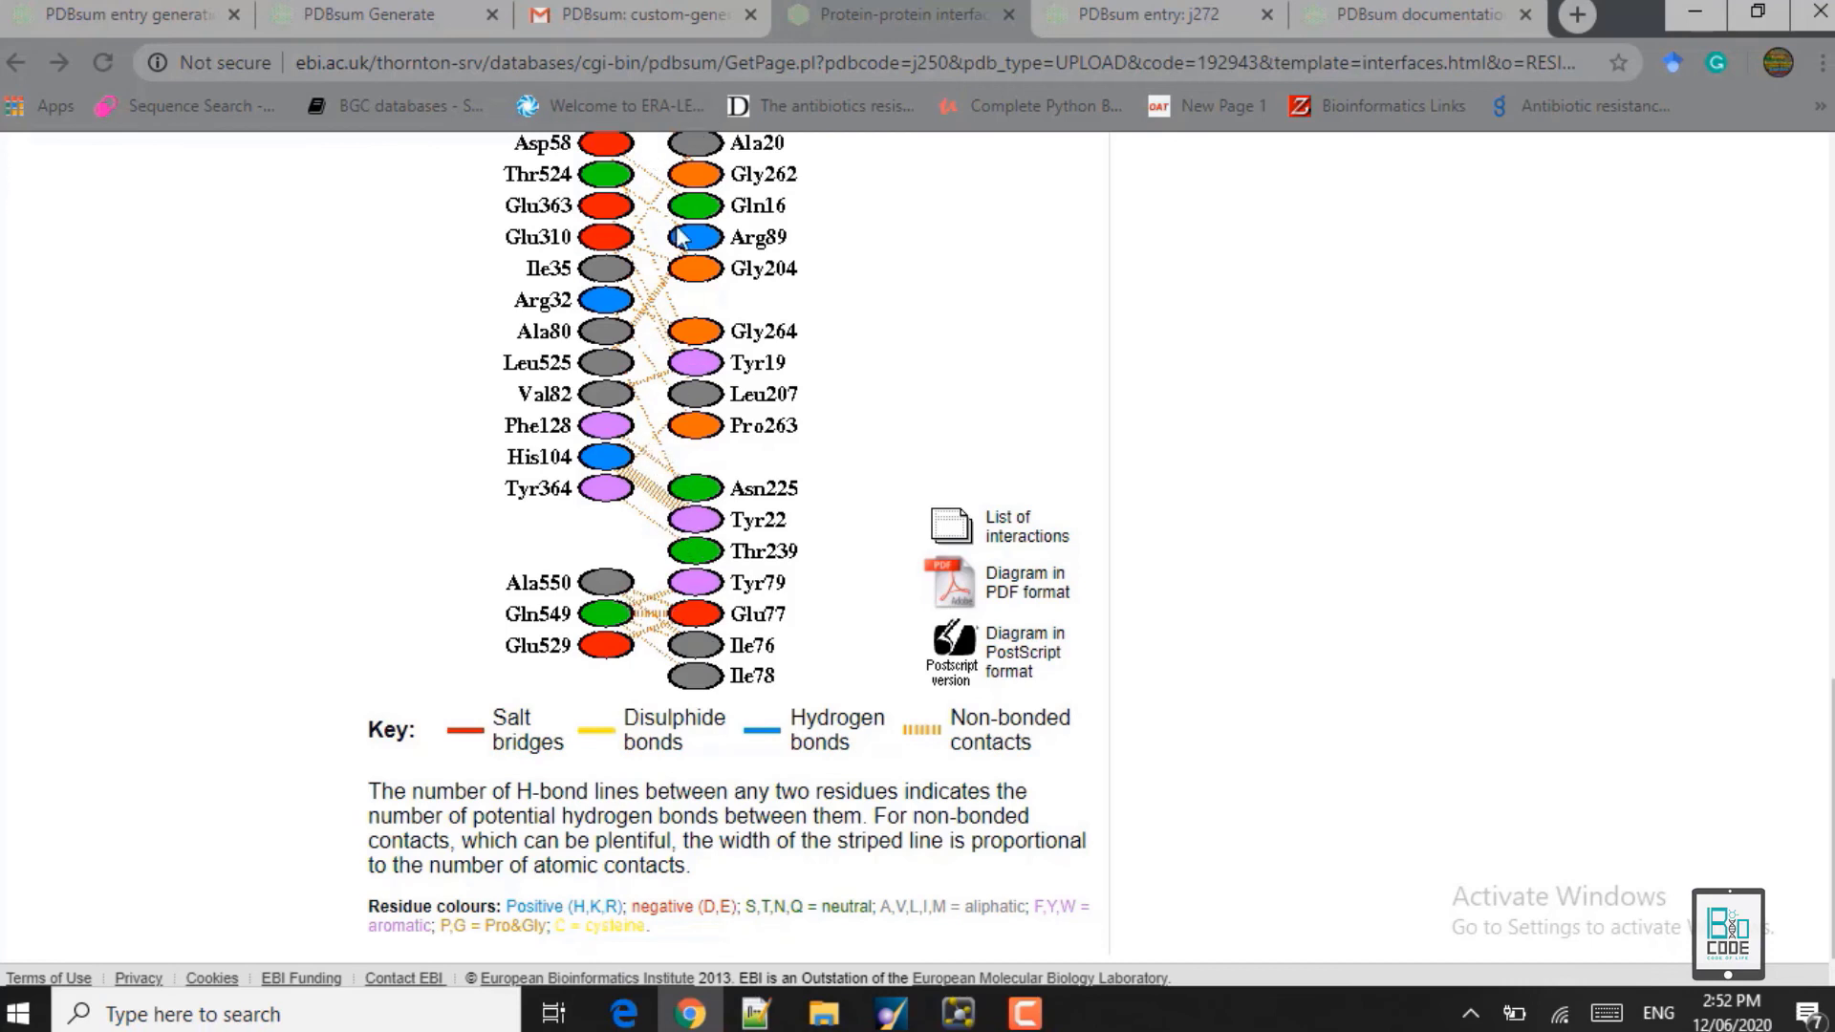
Step: Review the residue interaction diagram with its key, the interface statistics and the schematic of chains A and B
left_click_drag(1831, 822, 1831, 667)
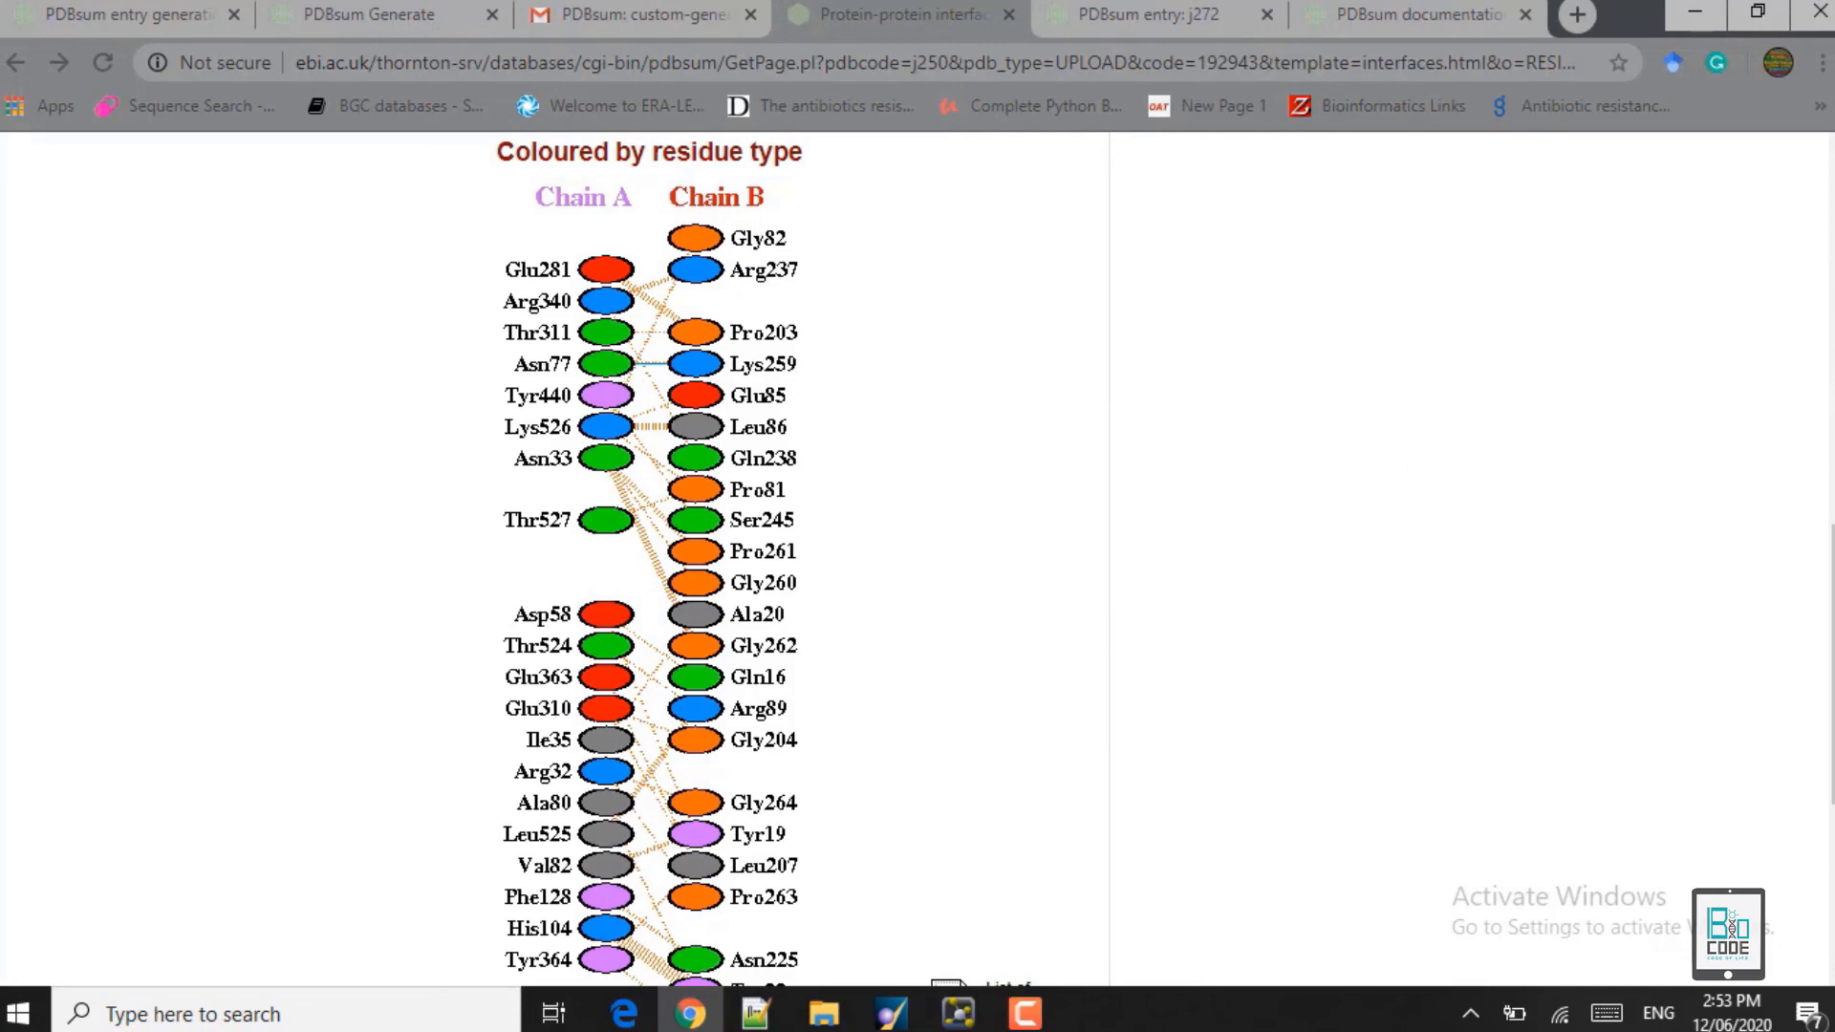
scroll(727, 564, "up", 8)
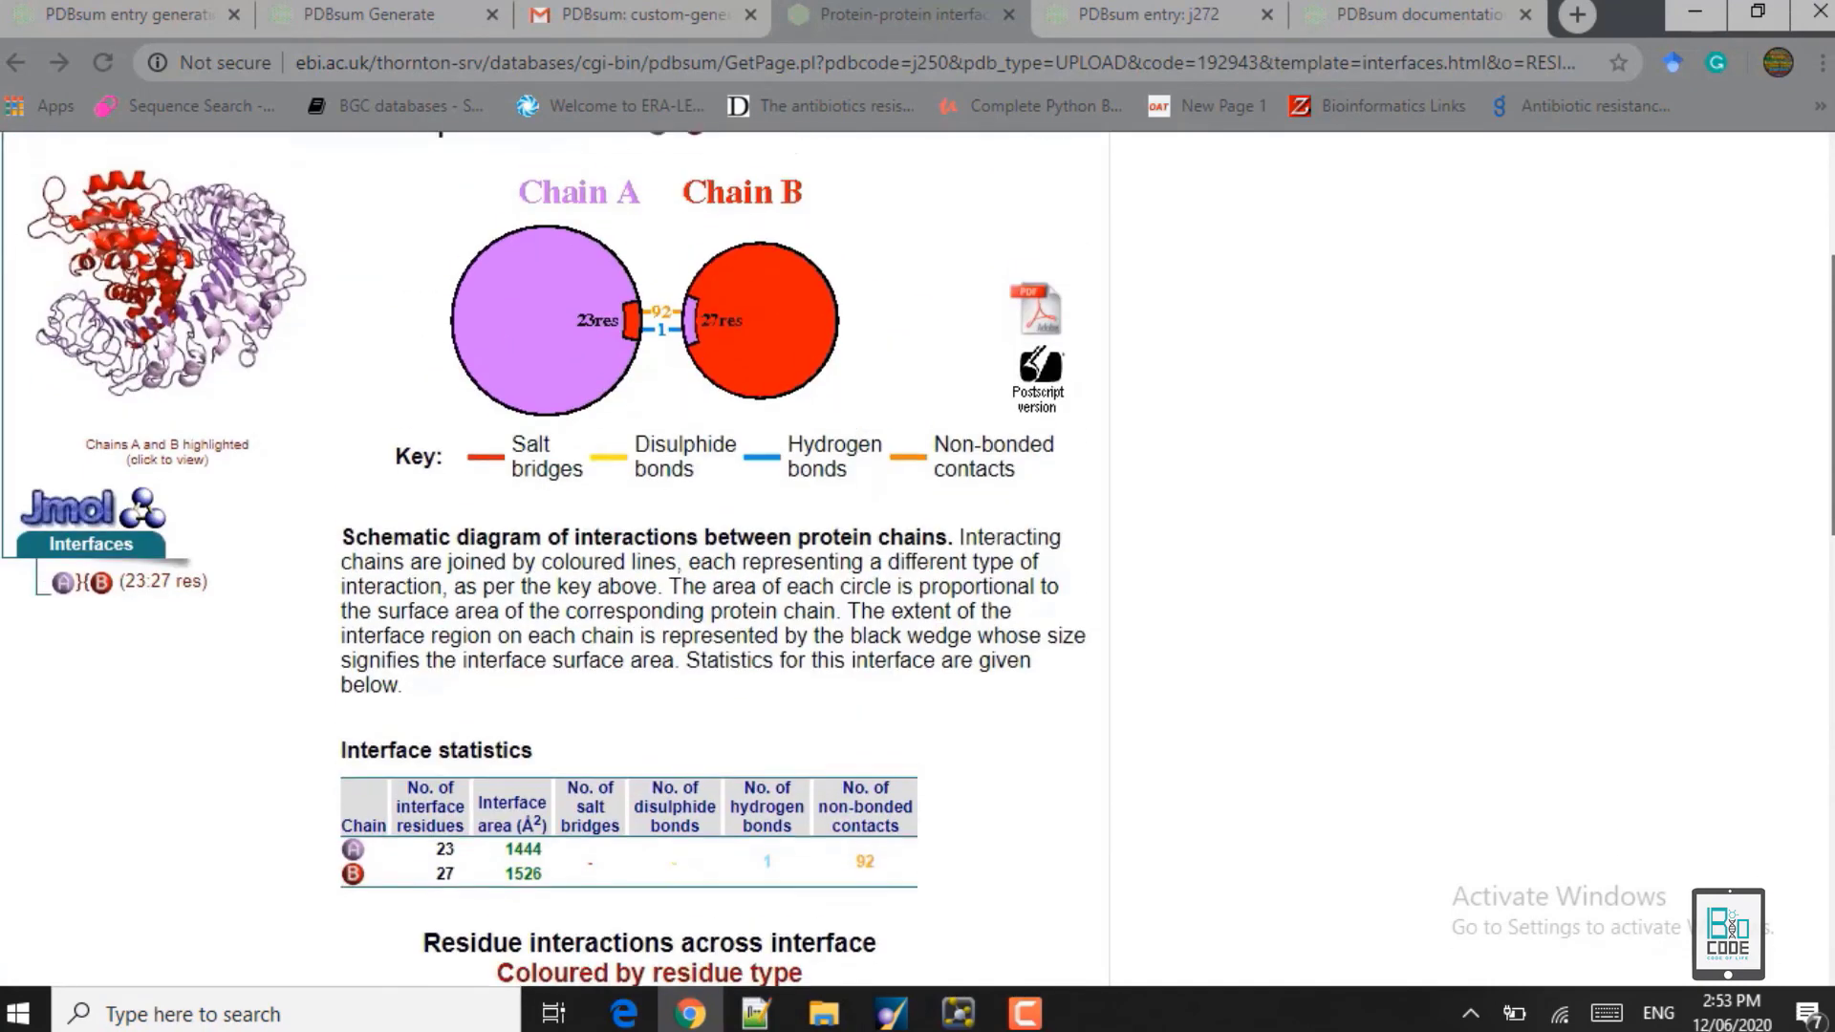
scroll(726, 564, "down", 9)
scroll(726, 564, "down", 5)
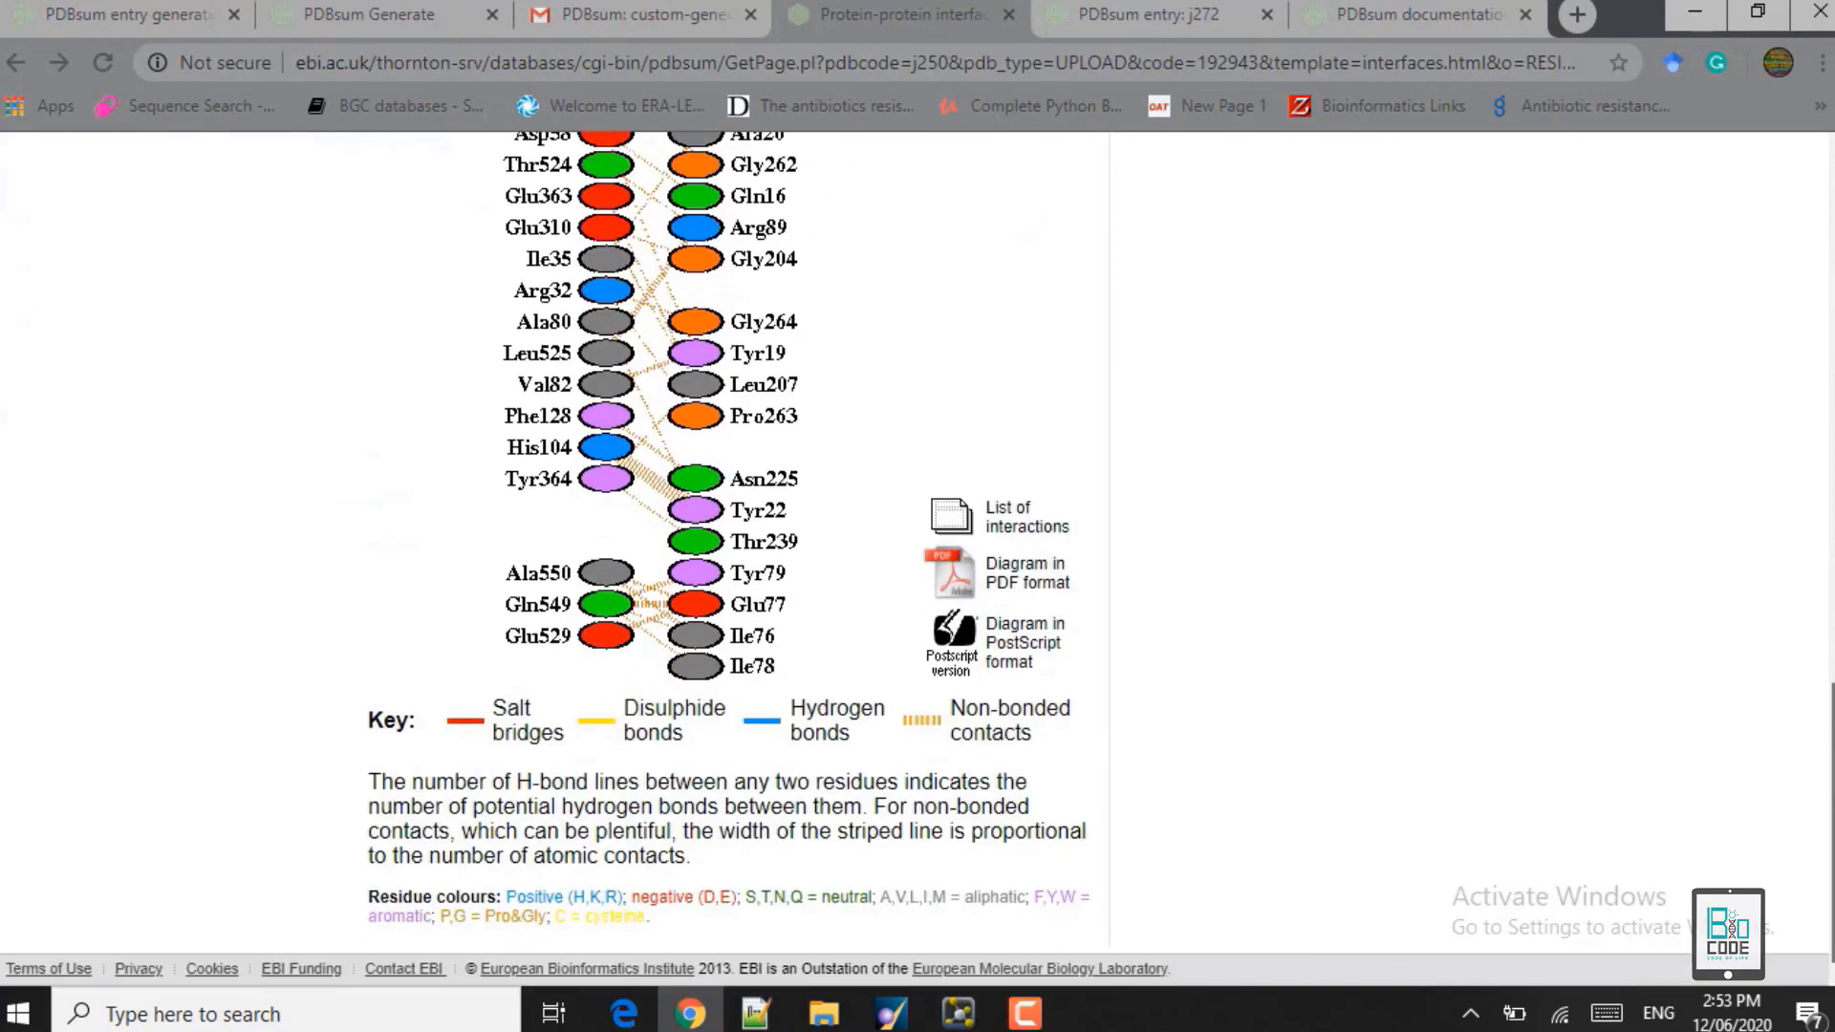
scroll(1716, 235, "up", 15)
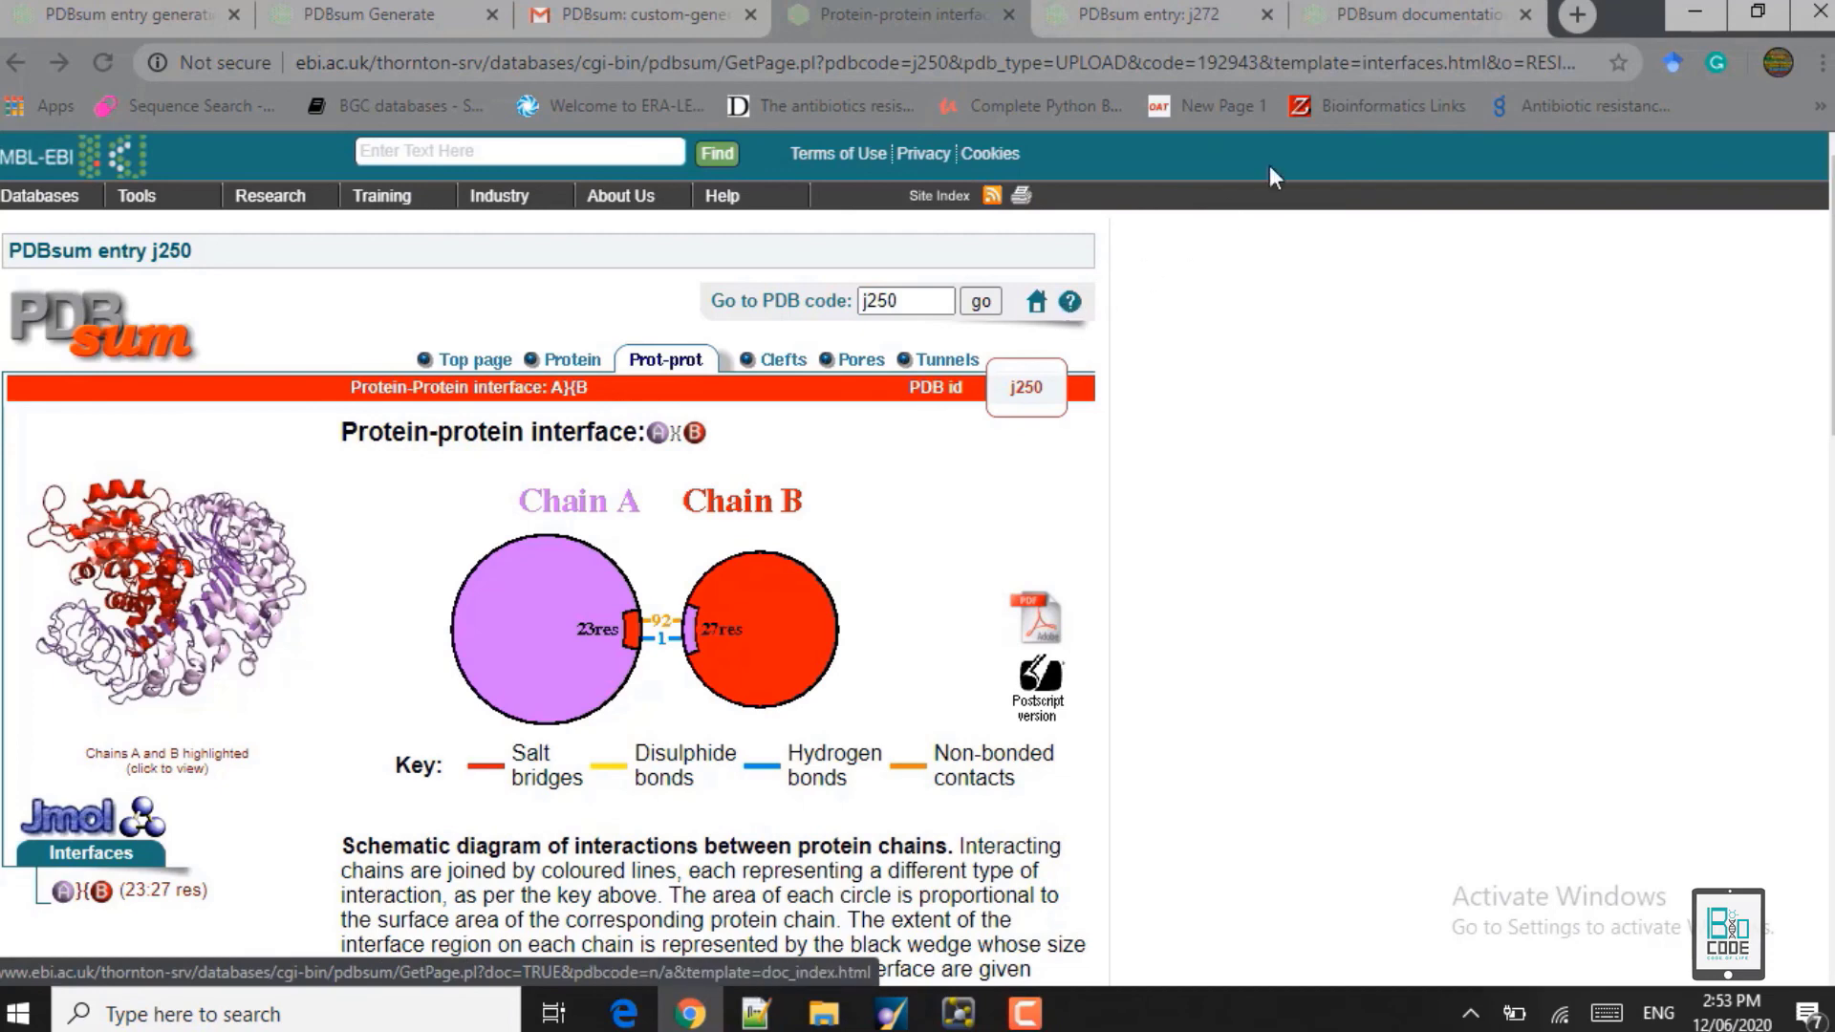
Step: Examine the PDBsum documentation index and its topic list, and switch to the PDBsum entry j272
left_click(1421, 12)
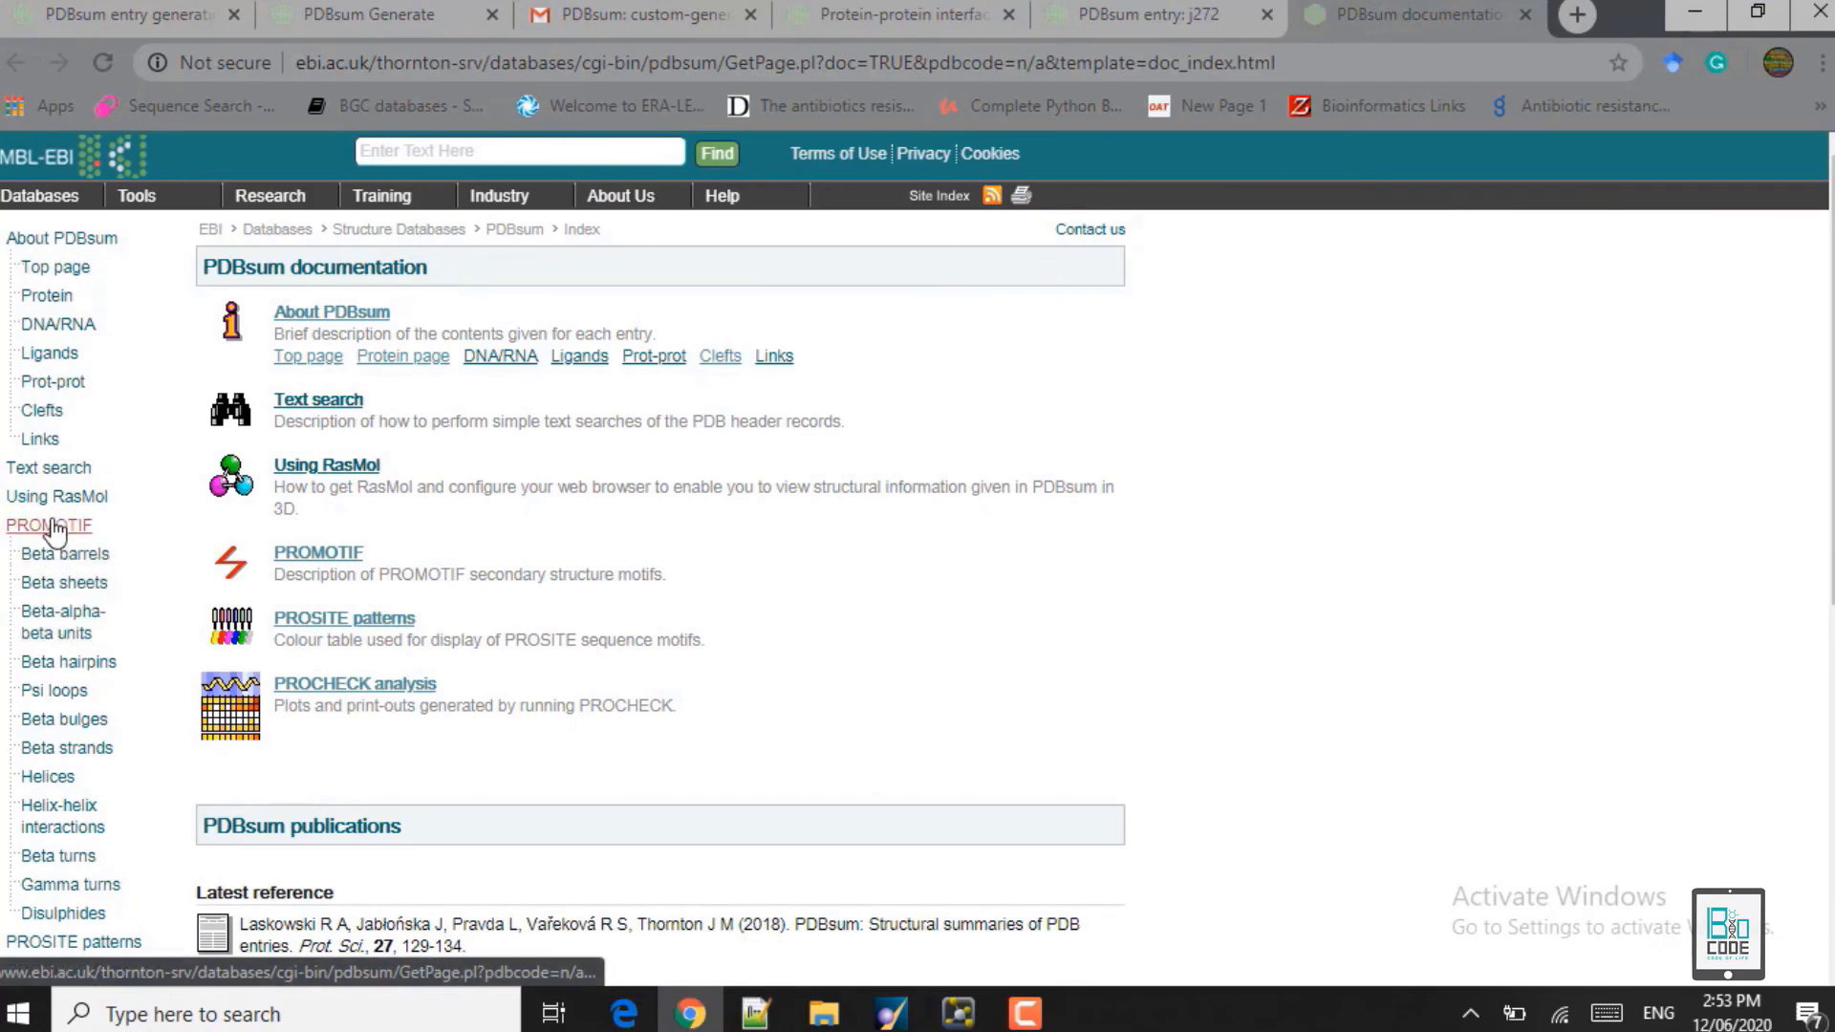
left_click_drag(1826, 440, 1828, 272)
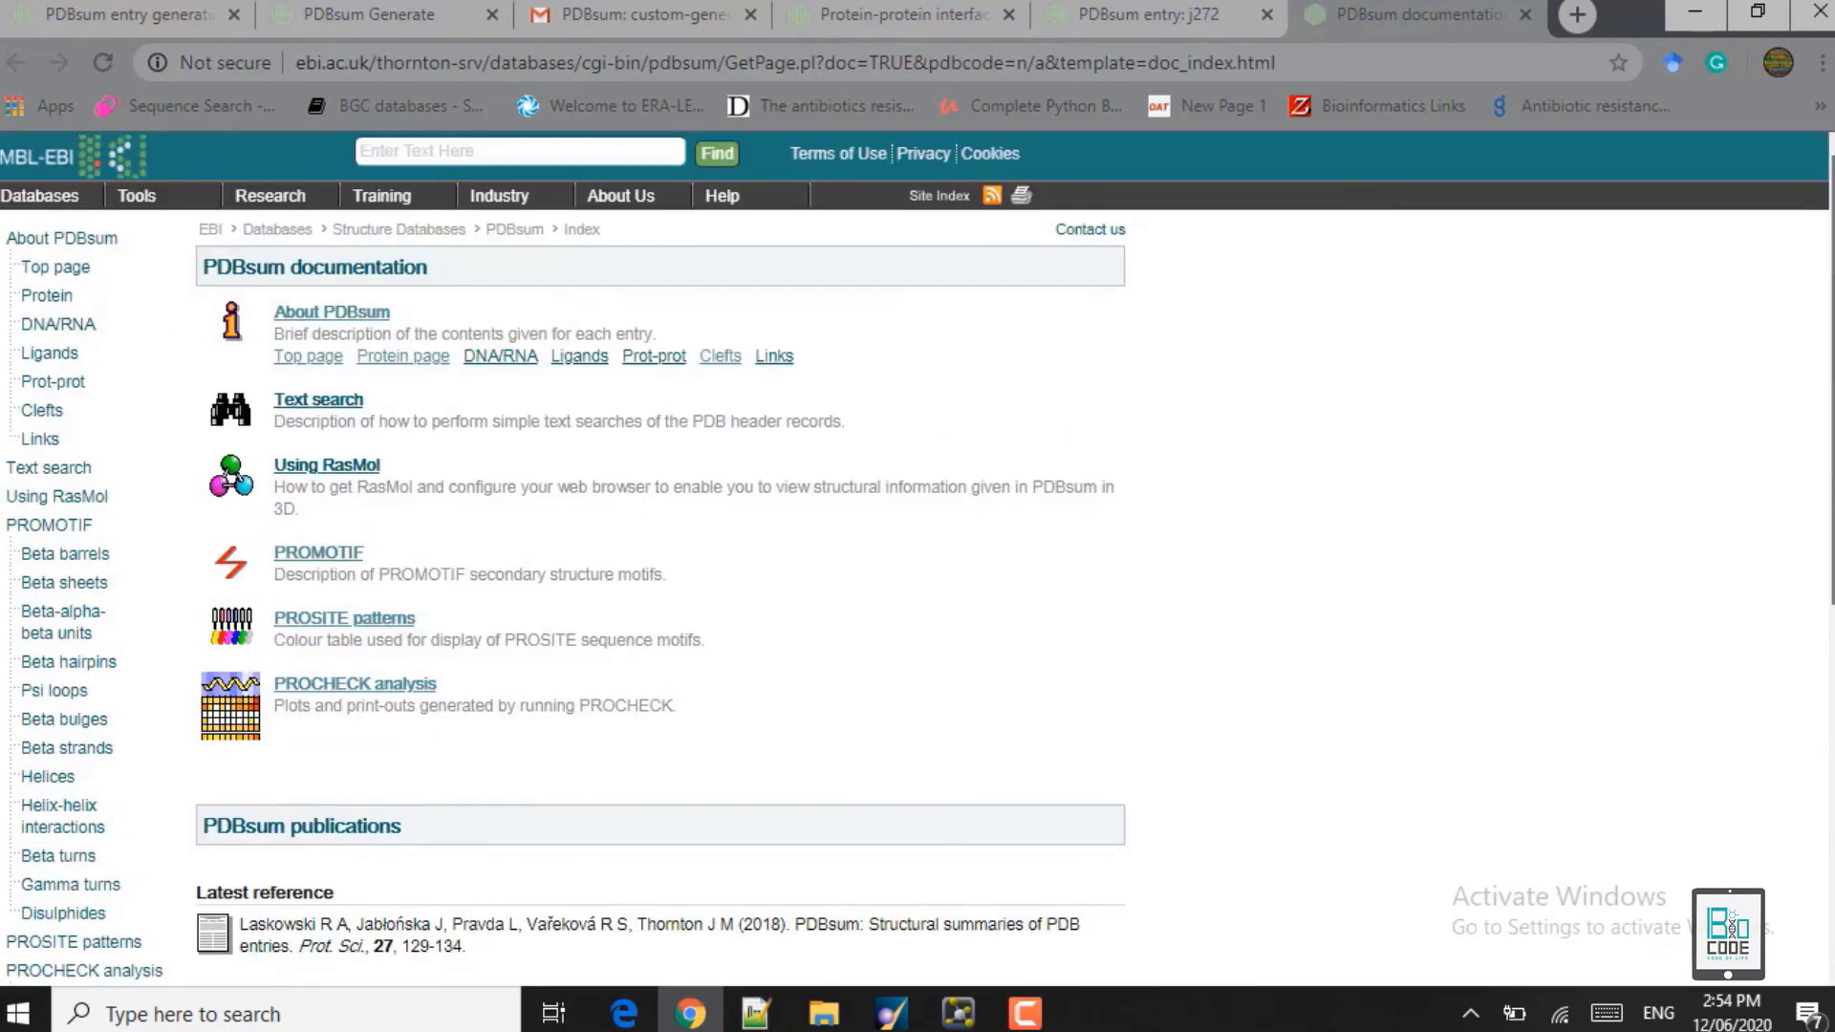
left_click(1167, 5)
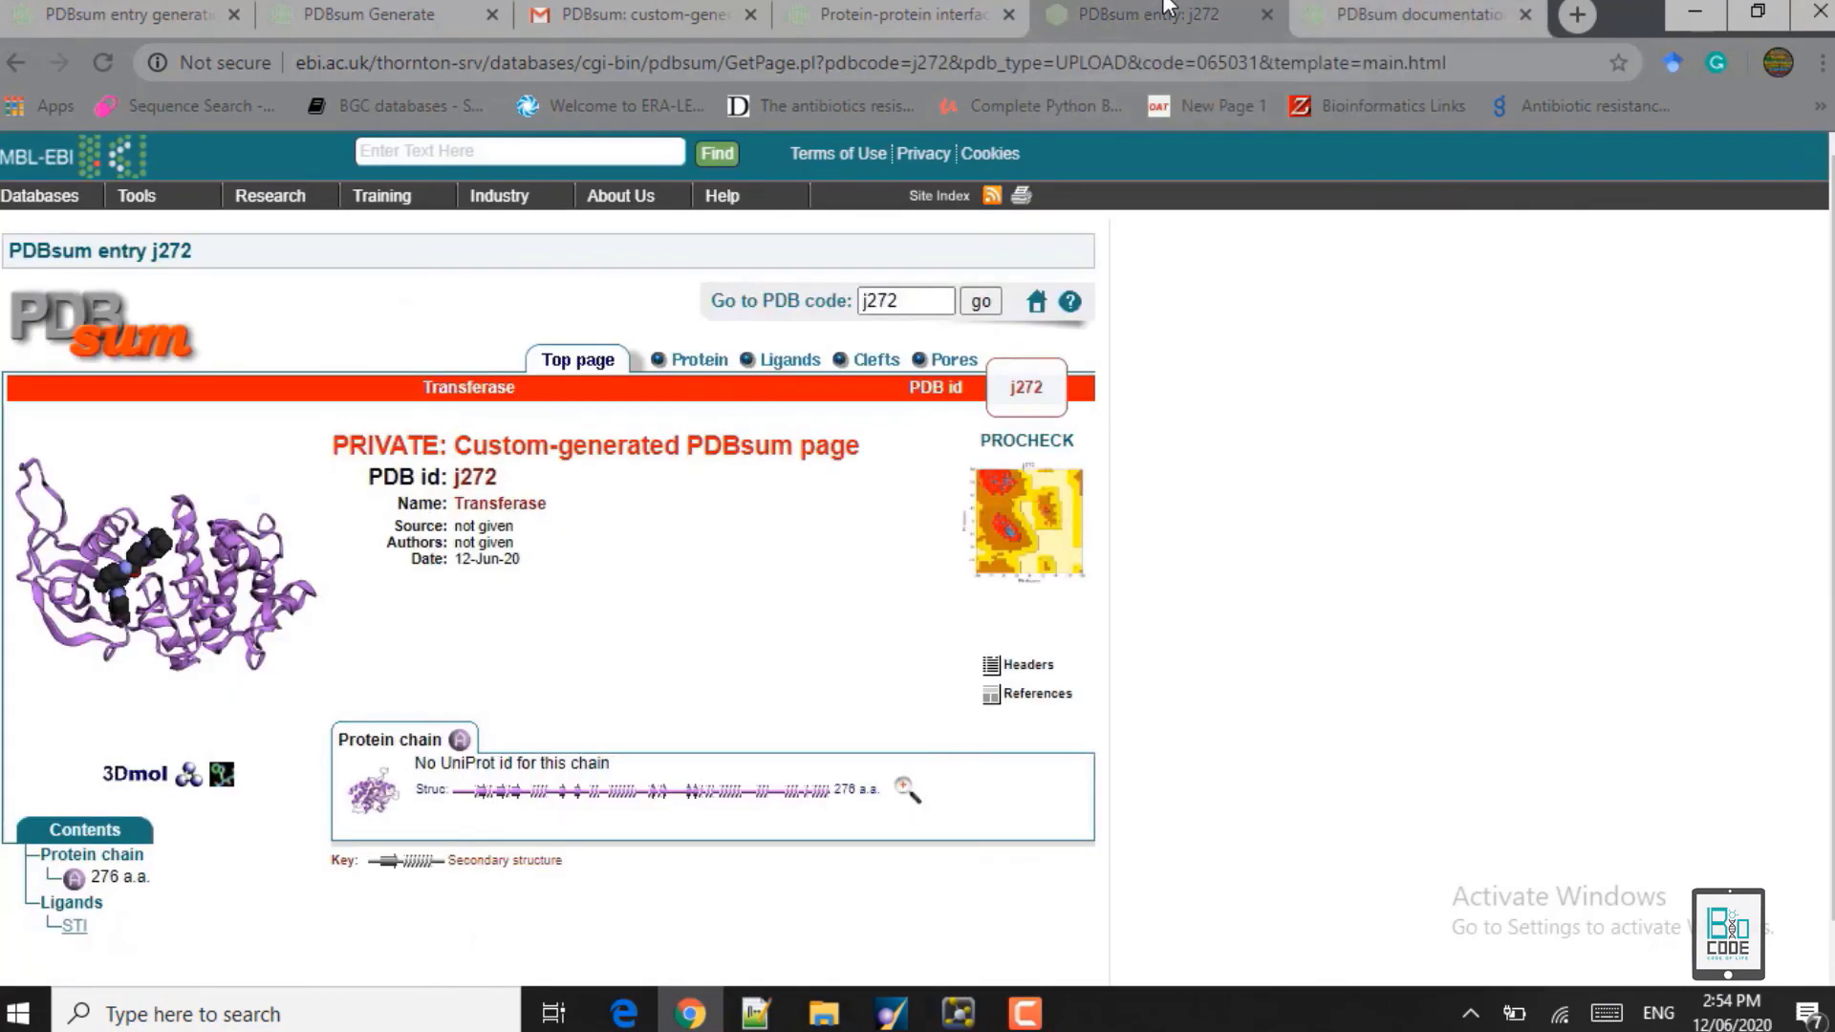